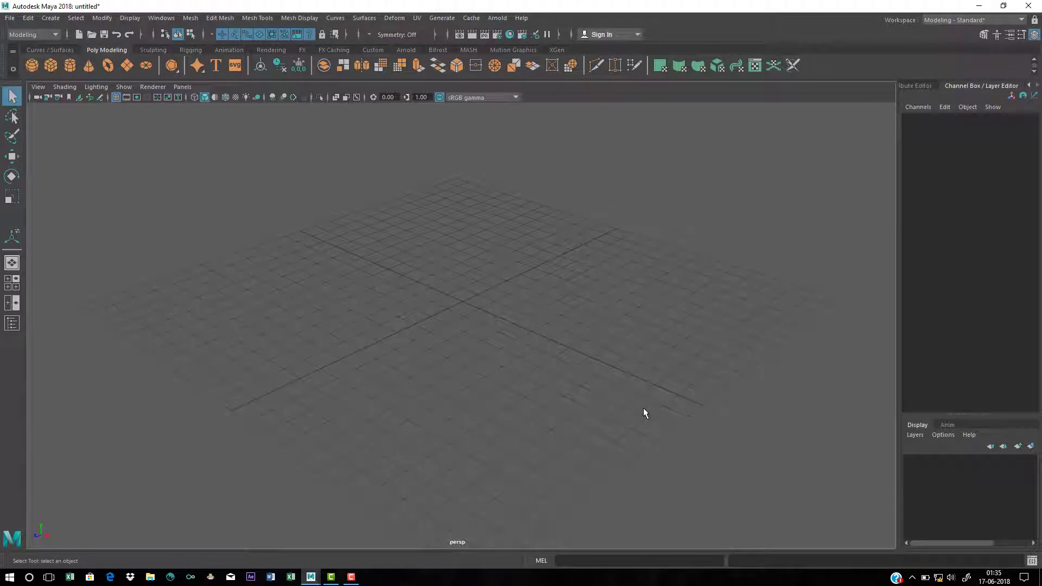
Create a default polygon cylinder at the centre of the grid
left_click_drag(570, 356, 605, 375, "alt")
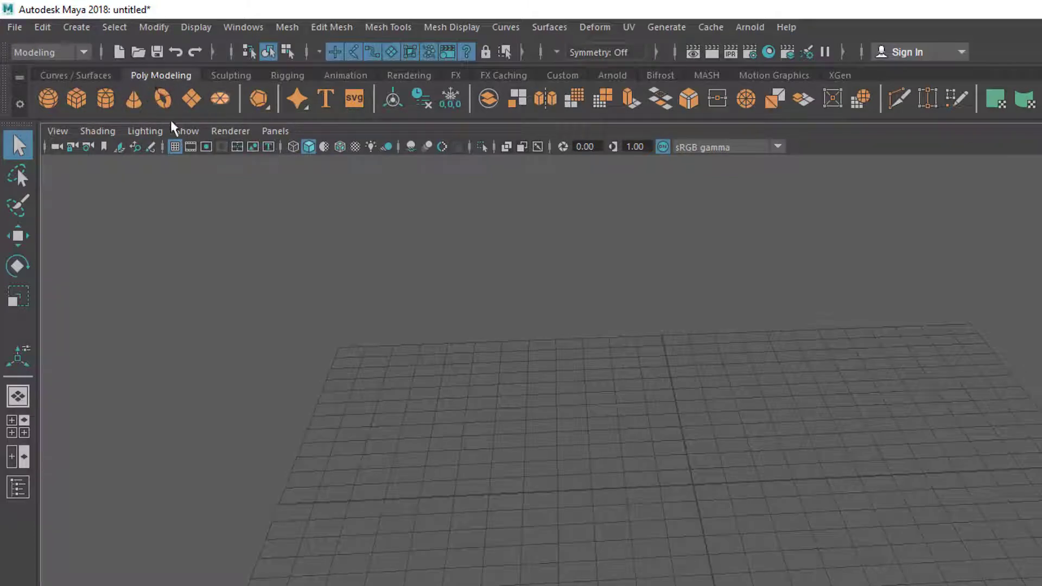
left_click(105, 99)
scroll(556, 456, "up", 5)
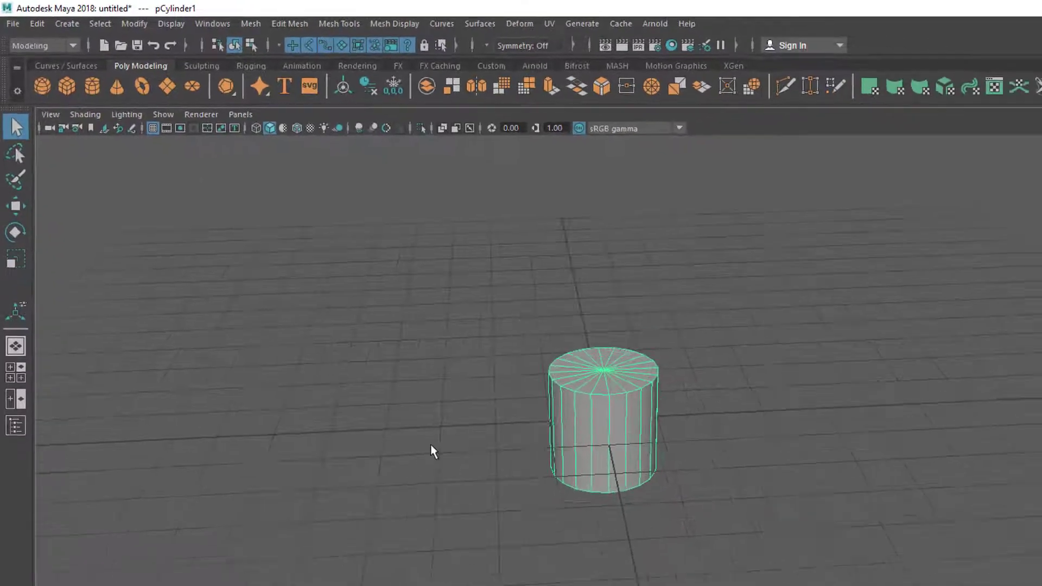
middle_click_drag(664, 373, 663, 392, "alt")
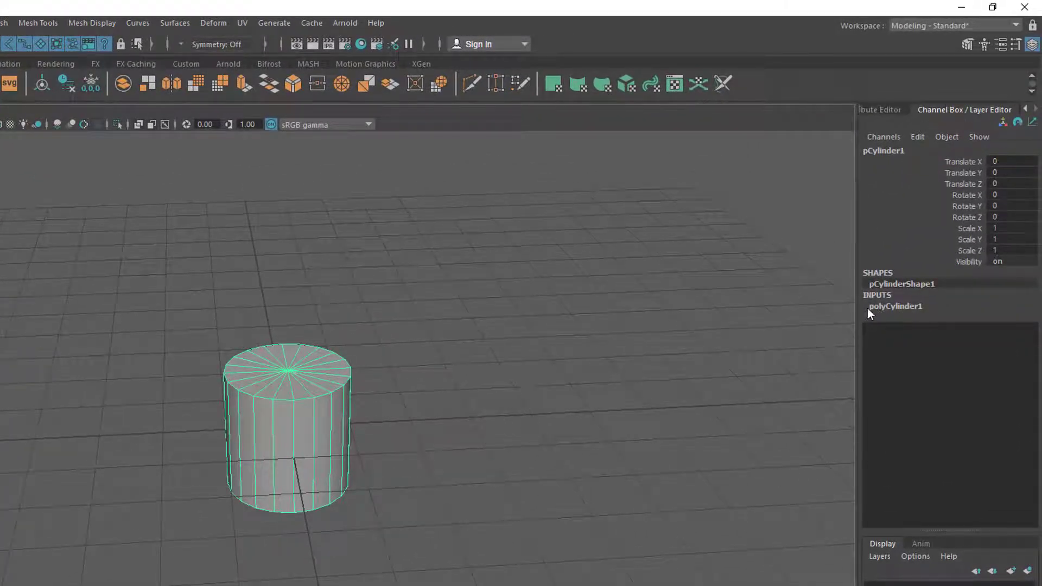
Set the cylinder's Subdivisions Axis to 6 to make it a hexagonal prism
left_click(904, 307)
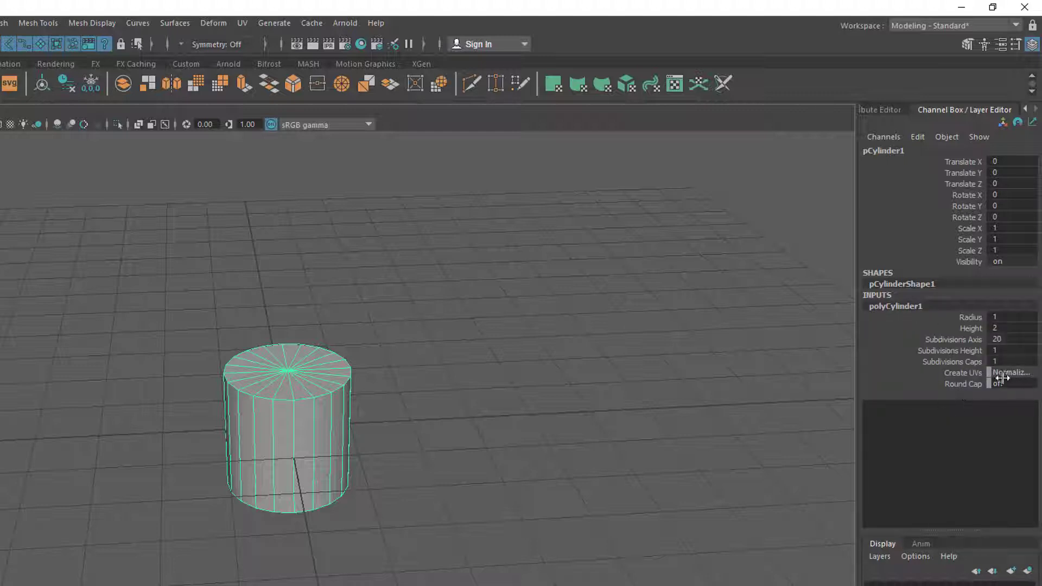
double_click(1003, 340)
type("6")
key("Return")
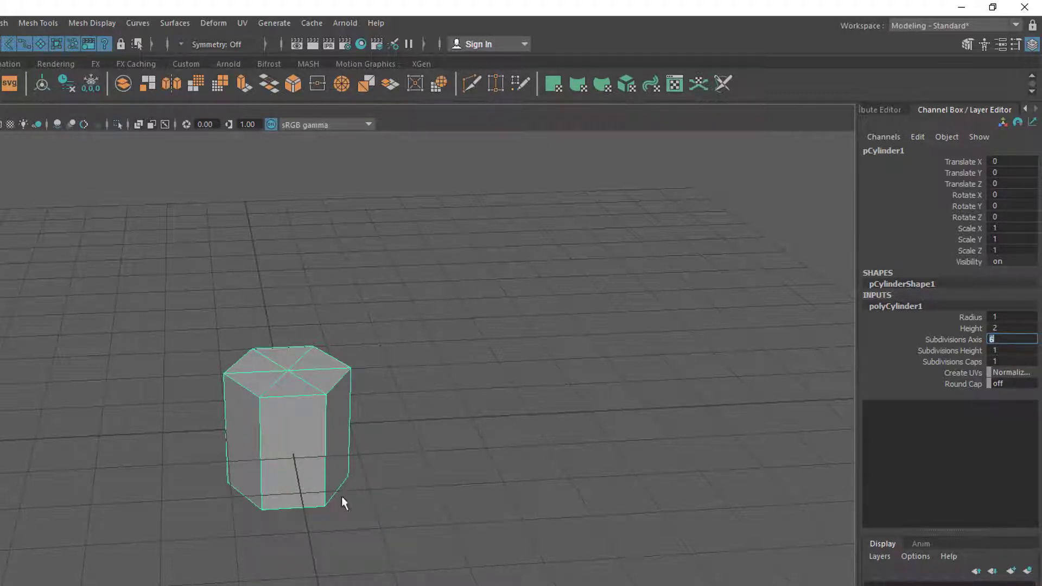
Set the hexagonal cylinder's height to 20
left_click_drag(428, 480, 559, 483, "alt")
middle_click_drag(559, 487, 553, 542, "alt")
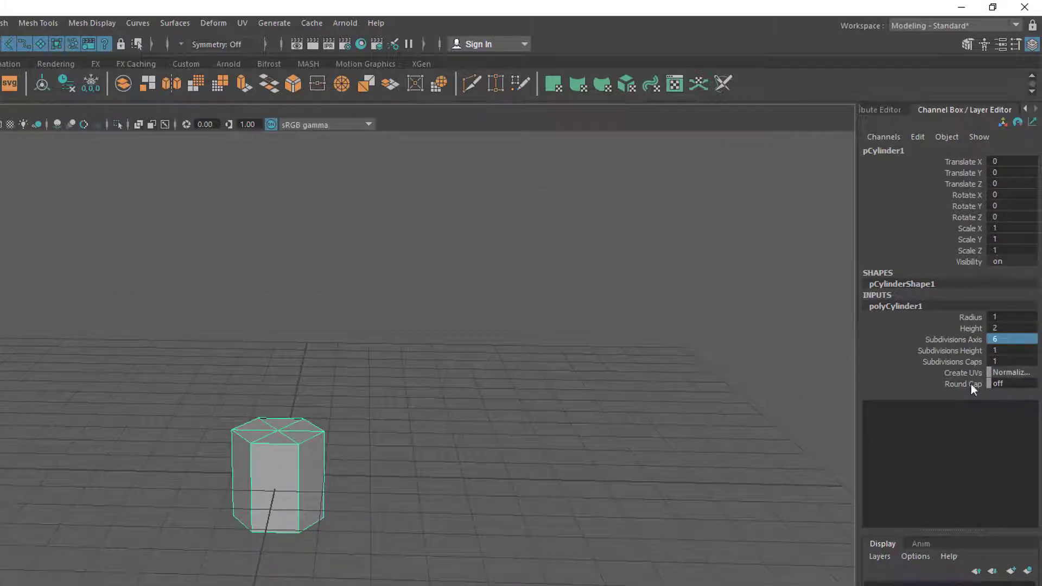
scroll(374, 424, "down", 3)
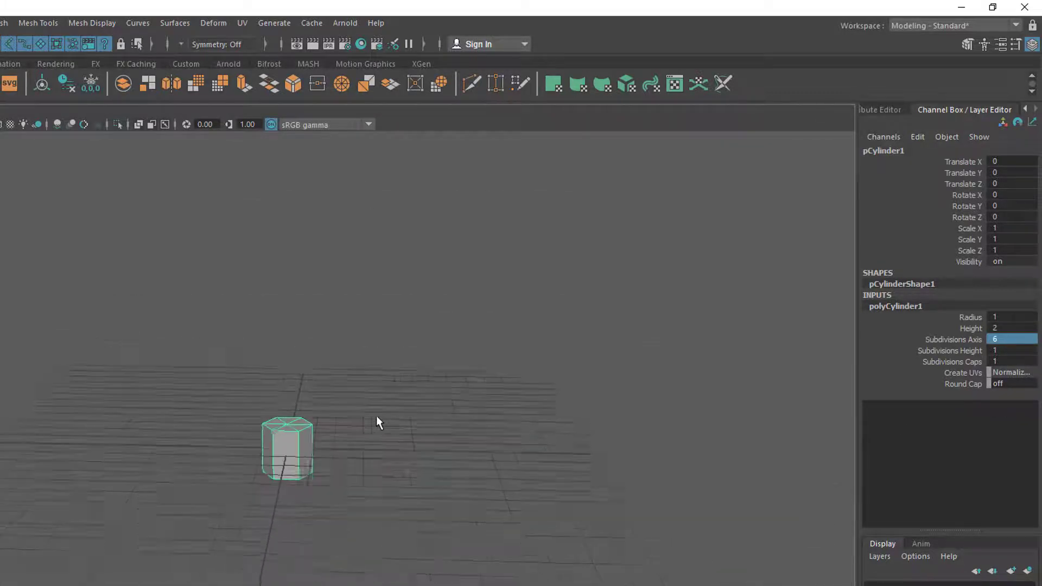
left_click(971, 329)
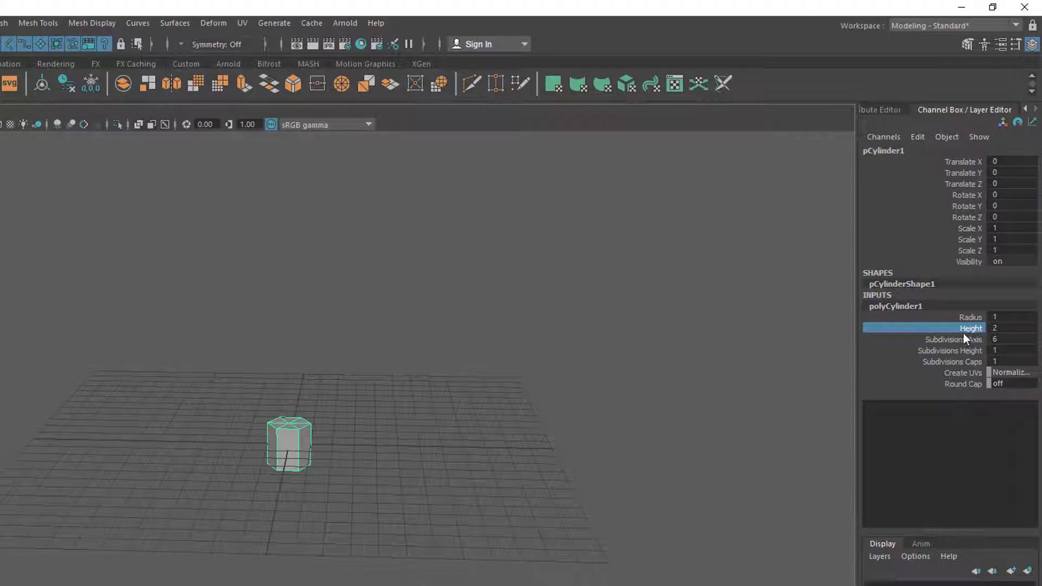
middle_click_drag(416, 350, 619, 467)
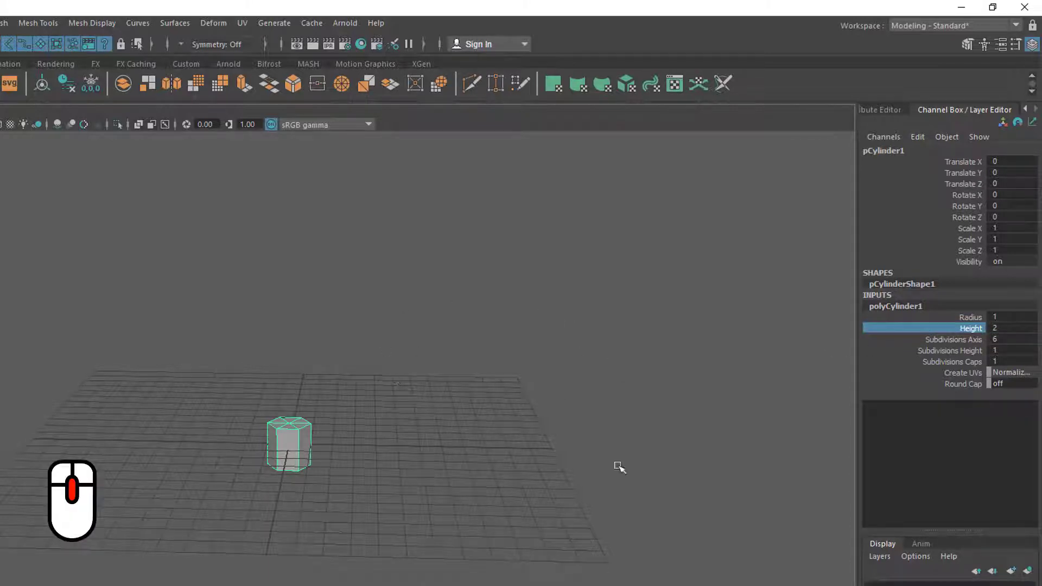
middle_click_drag(511, 356, 602, 353)
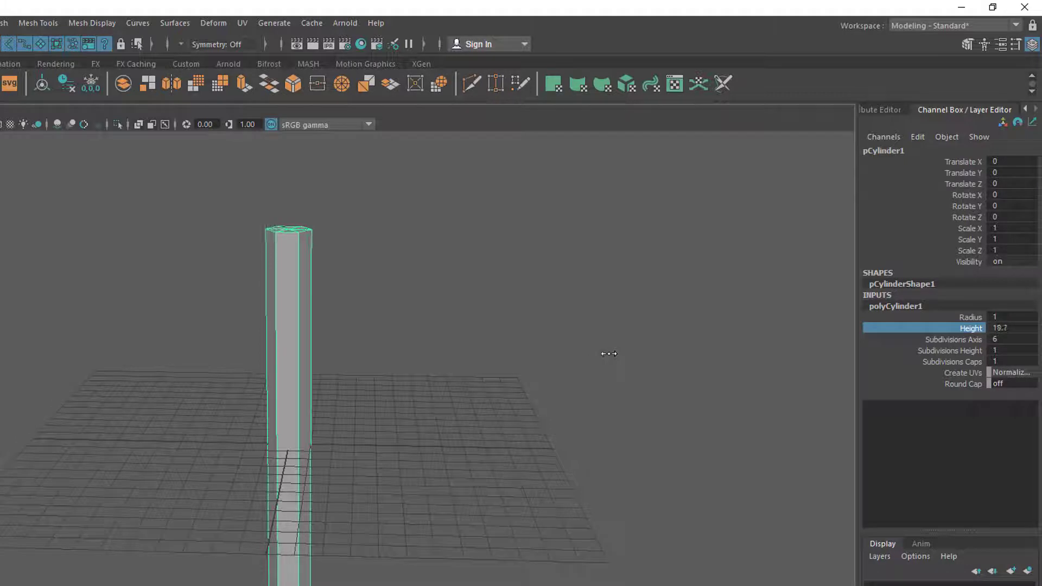
left_click(1005, 326)
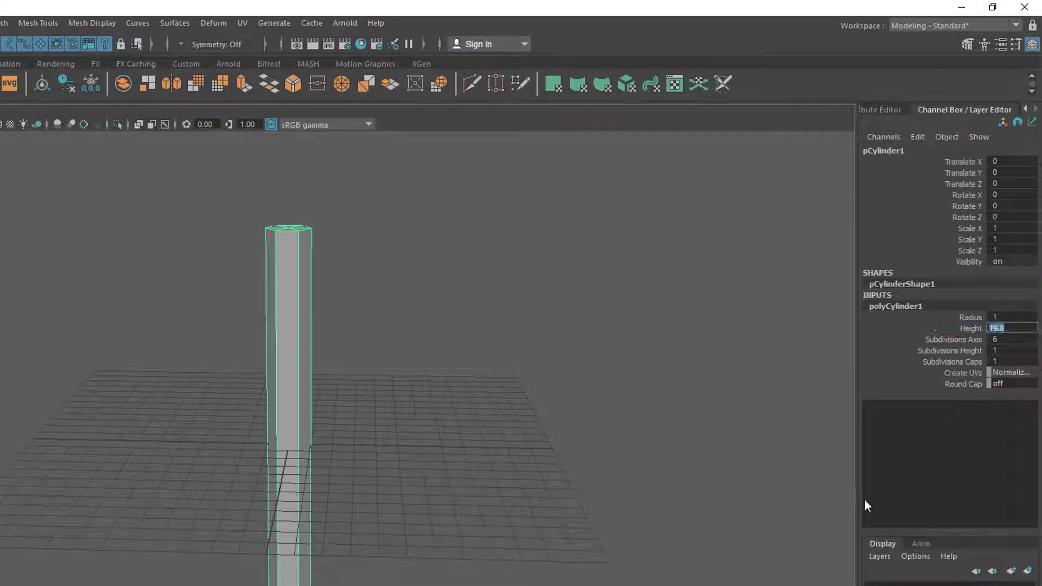
type("20")
key("Return")
Select only the top cap faces of the hexagonal cylinder and delete them, leaving the top open
left_click_drag(465, 359, 381, 362, "alt")
scroll(459, 428, "up", 4)
middle_click_drag(318, 313, 346, 352, "alt")
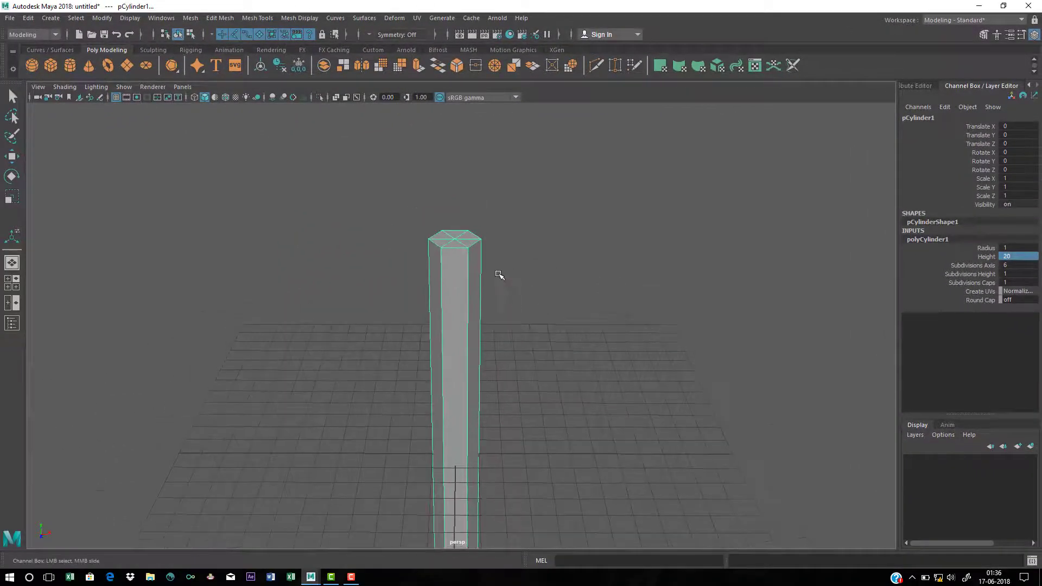
left_click_drag(499, 275, 447, 259, "alt")
right_click_drag(448, 248, 450, 282)
left_click_drag(371, 202, 552, 265)
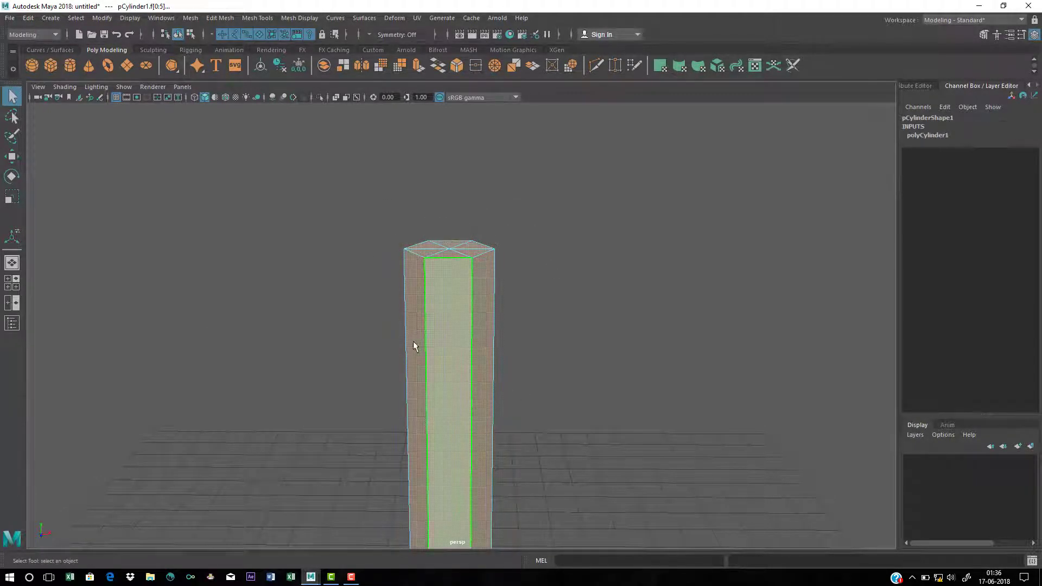
left_click_drag(335, 364, 623, 468)
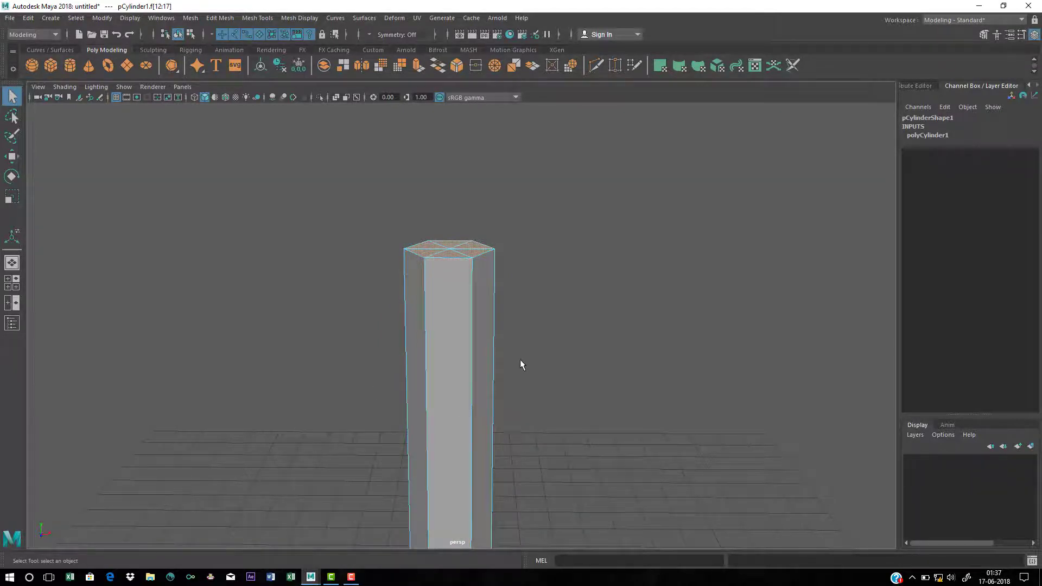
key("Delete")
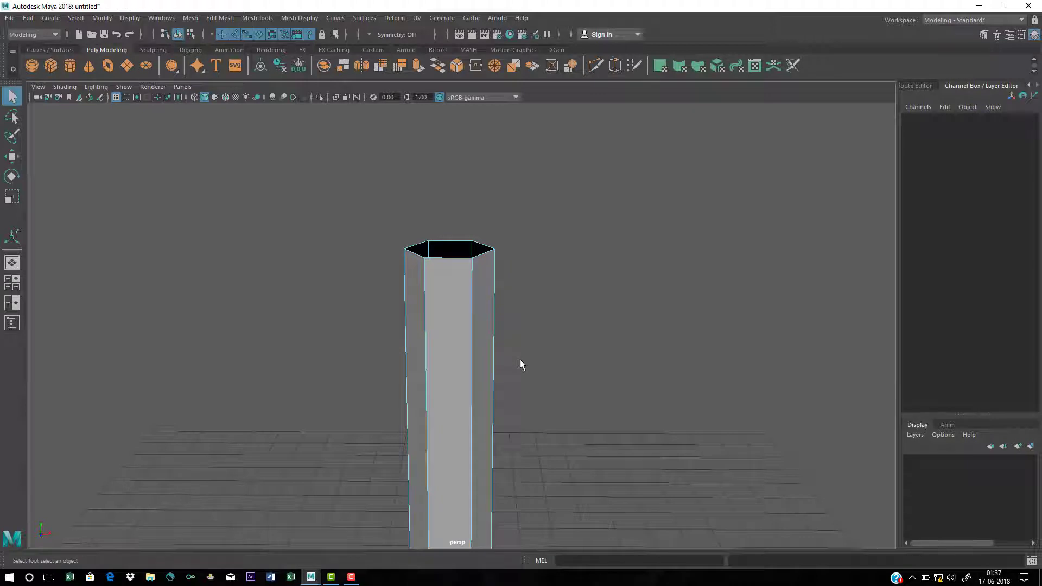
Select the six long vertical edges of the hexagonal tube and bevel them
left_click_drag(532, 326, 460, 243, "alt")
right_click_drag(461, 242, 507, 221)
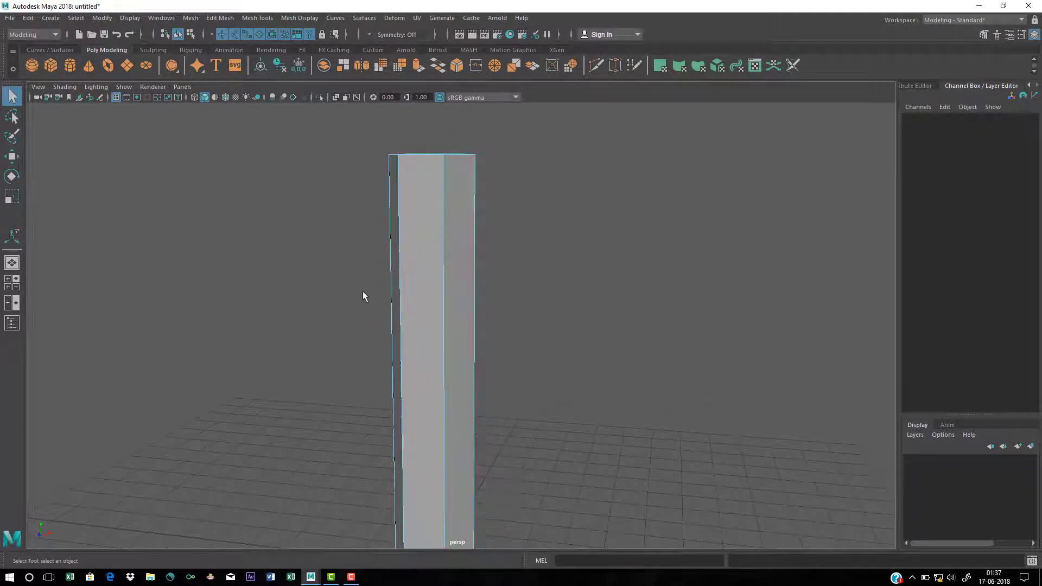
left_click_drag(363, 291, 537, 334, "alt")
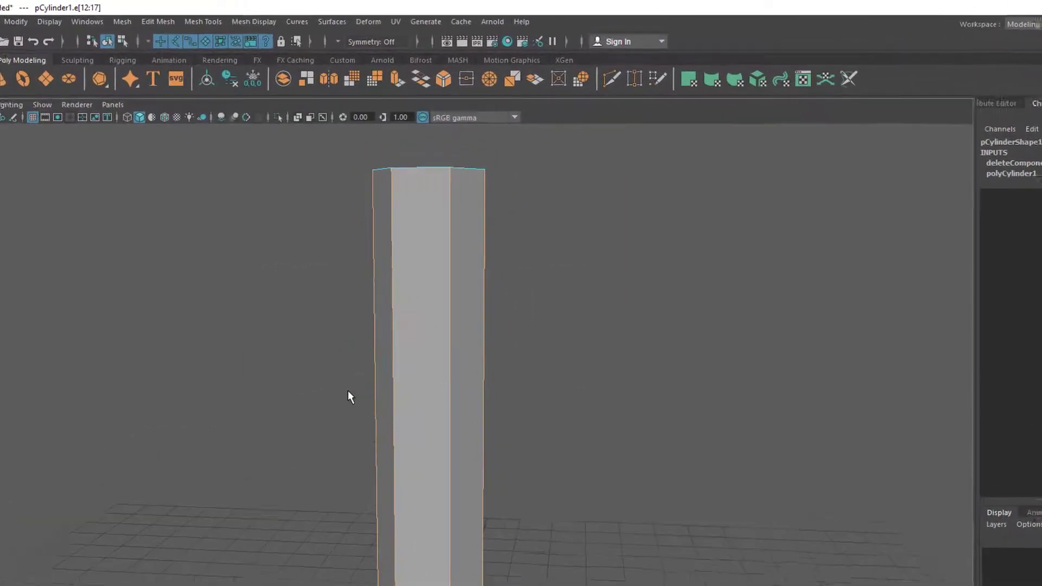
left_click_drag(347, 390, 422, 426, "alt")
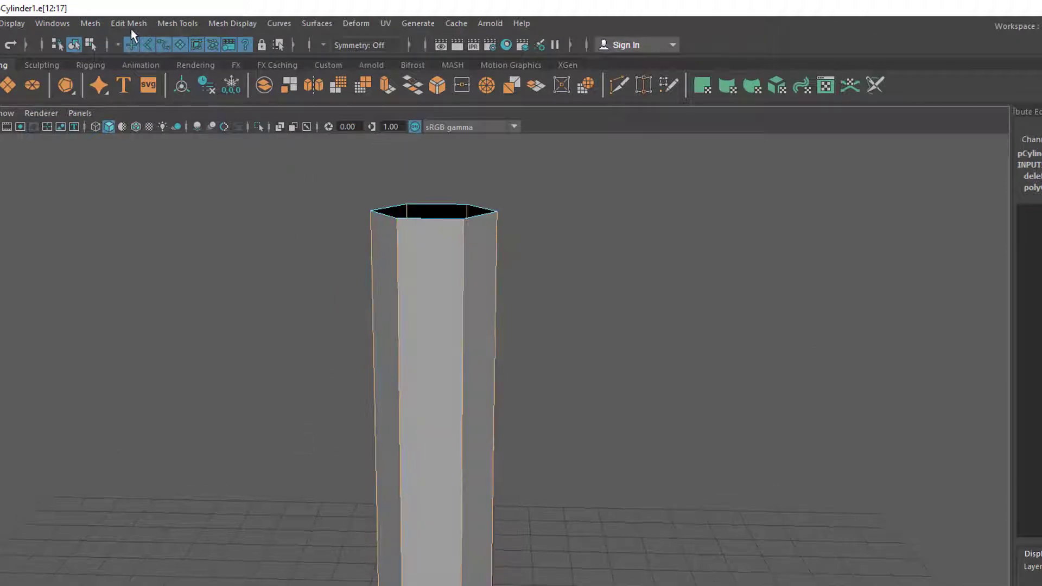
left_click(129, 24)
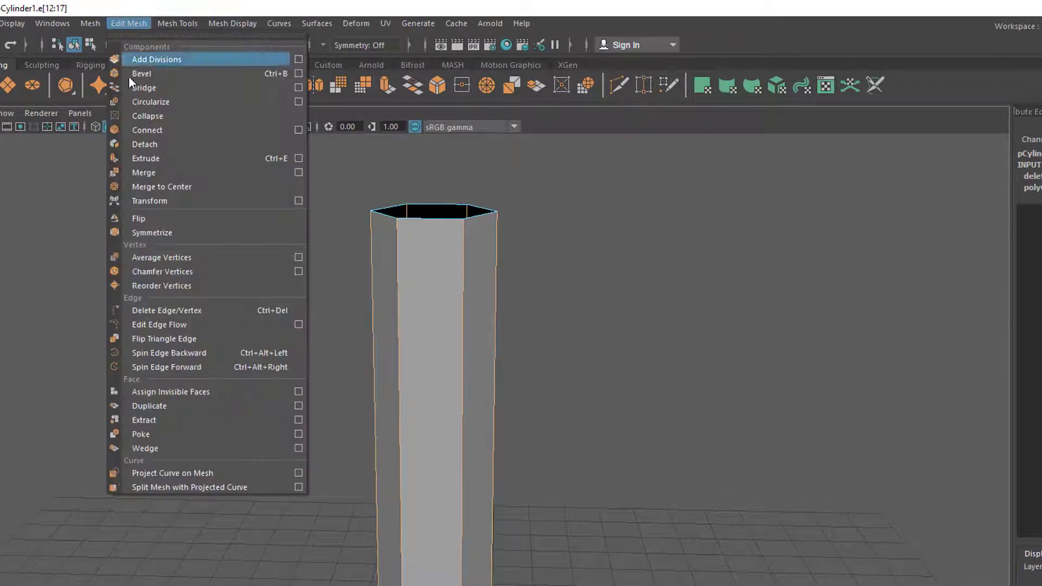
left_click(145, 70)
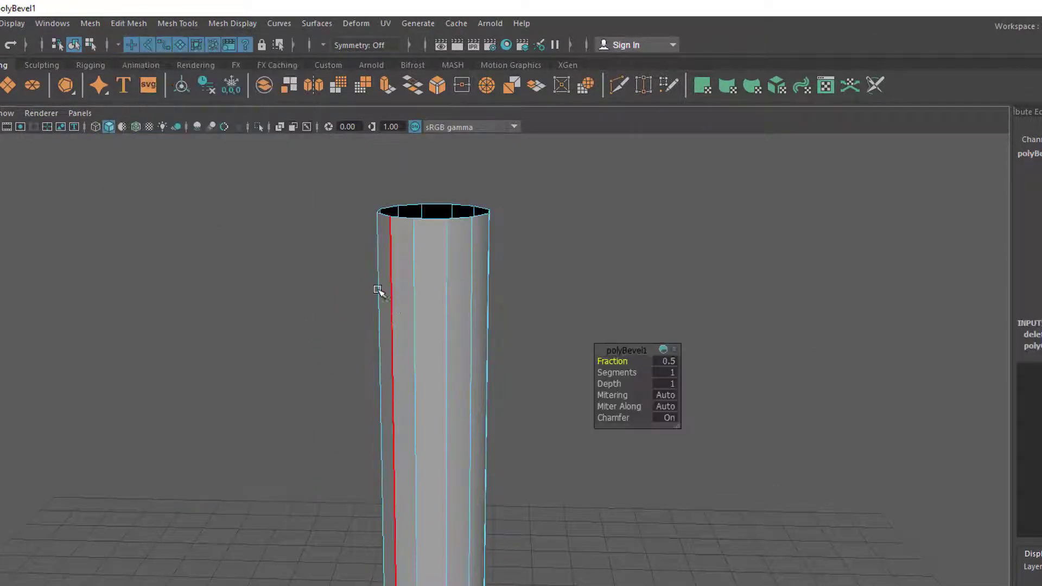
Set the fraction of the vertical edge bevel to 0.1
middle_click_drag(369, 285, 361, 331, "alt")
right_click_drag(360, 330, 537, 382, "alt")
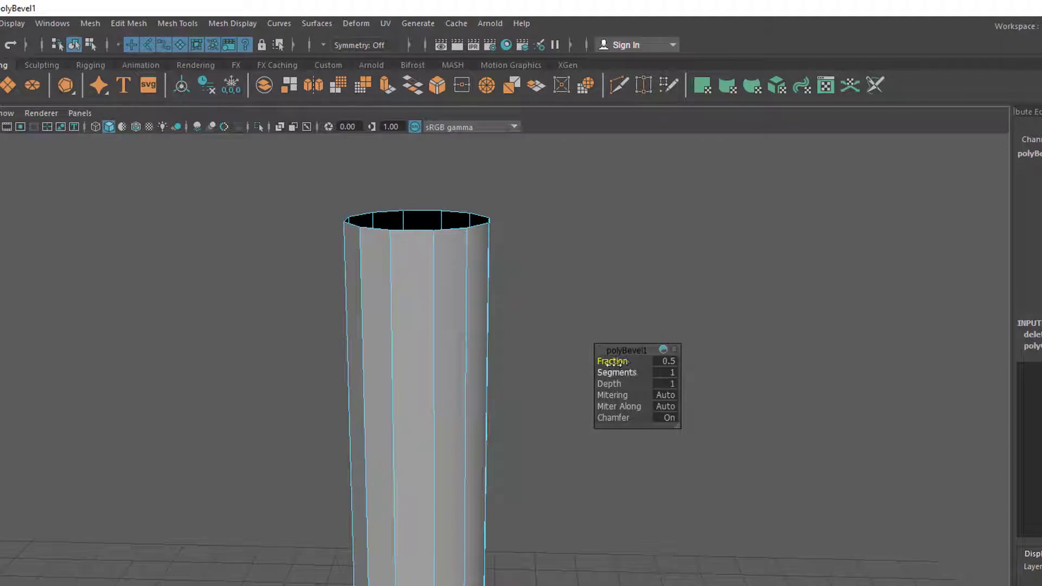
mouse_move(618, 361)
left_mouse_down()
mouse_move(599, 361)
mouse_move(613, 361)
left_mouse_up()
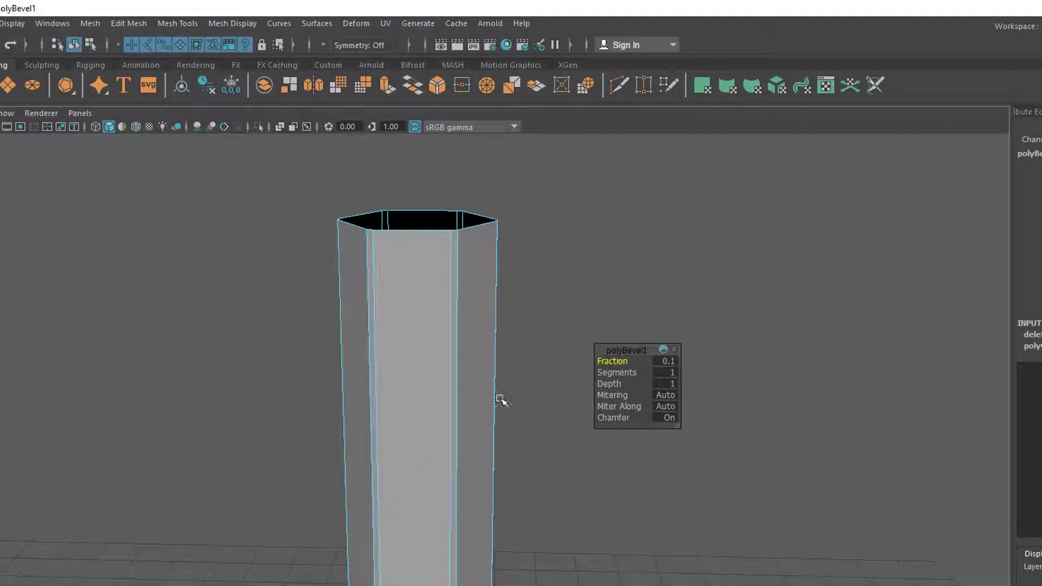
Set the vertical edge bevel to 2 segments
middle_click_drag(451, 351, 415, 402, "alt")
scroll(418, 400, "up", 1)
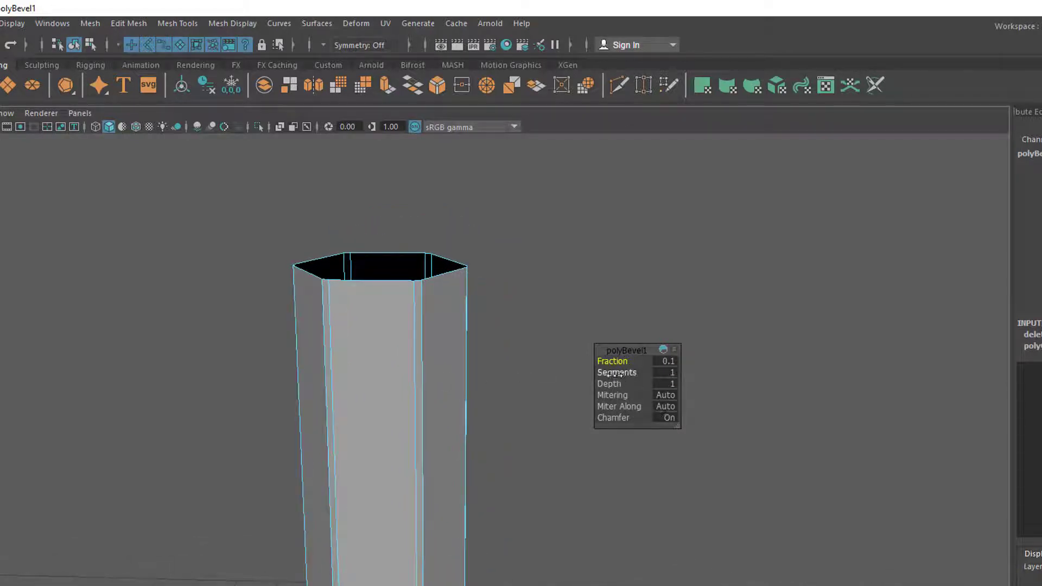
right_click_drag(334, 373, 466, 413, "alt")
middle_click_drag(441, 355, 457, 403, "alt")
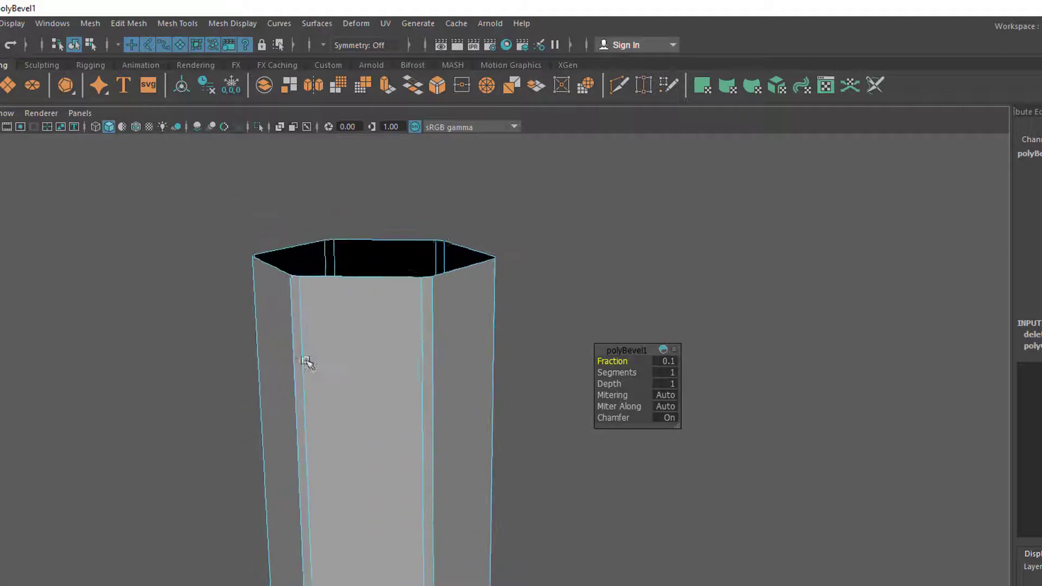
right_click_drag(307, 366, 402, 397, "alt")
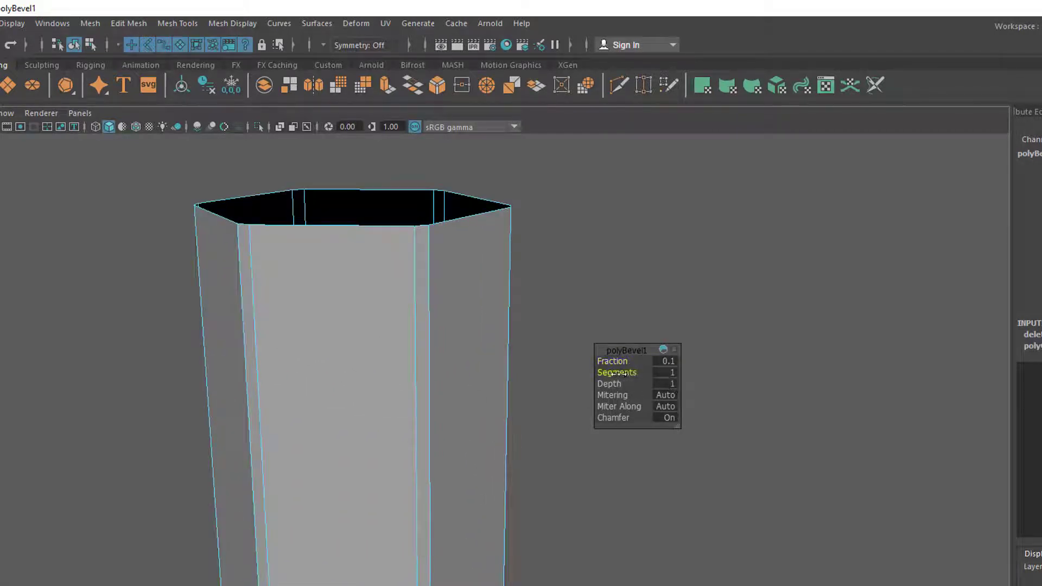
left_click_drag(619, 374, 622, 375)
middle_click_drag(407, 316, 374, 364, "alt")
right_click_drag(375, 364, 467, 392, "alt")
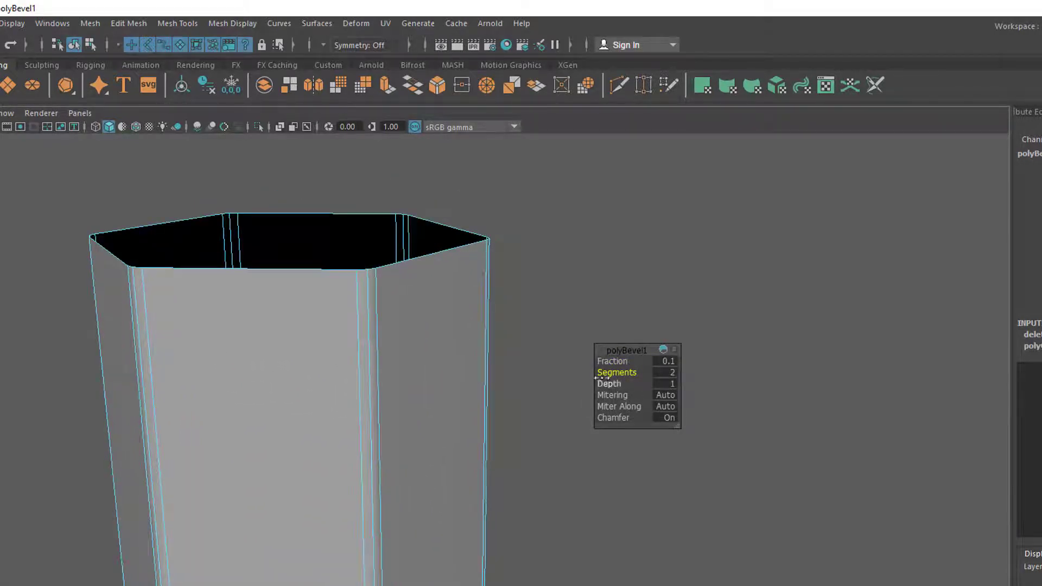
left_click_drag(615, 373, 643, 373)
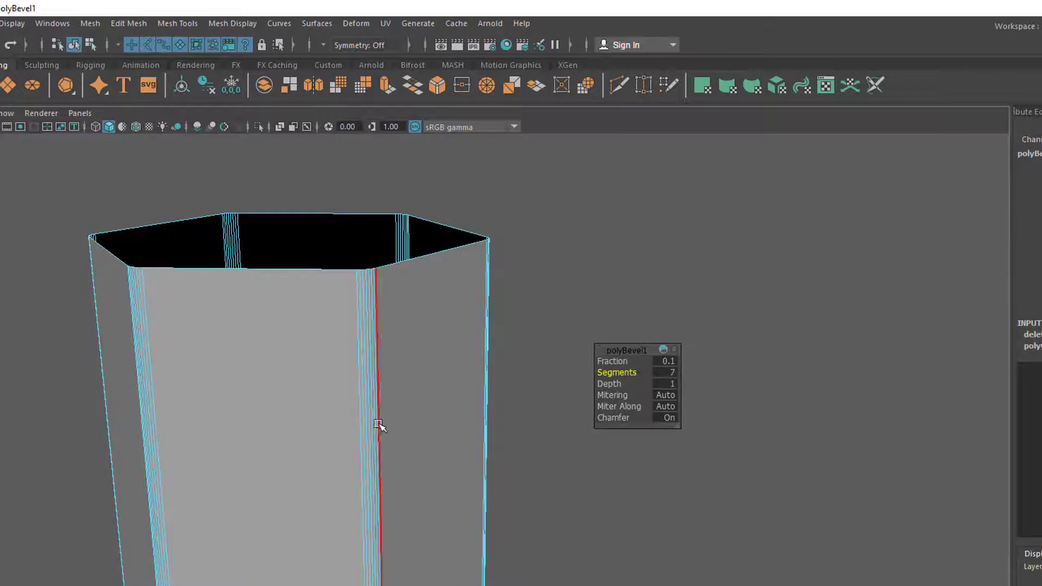
left_click_drag(613, 373, 583, 382)
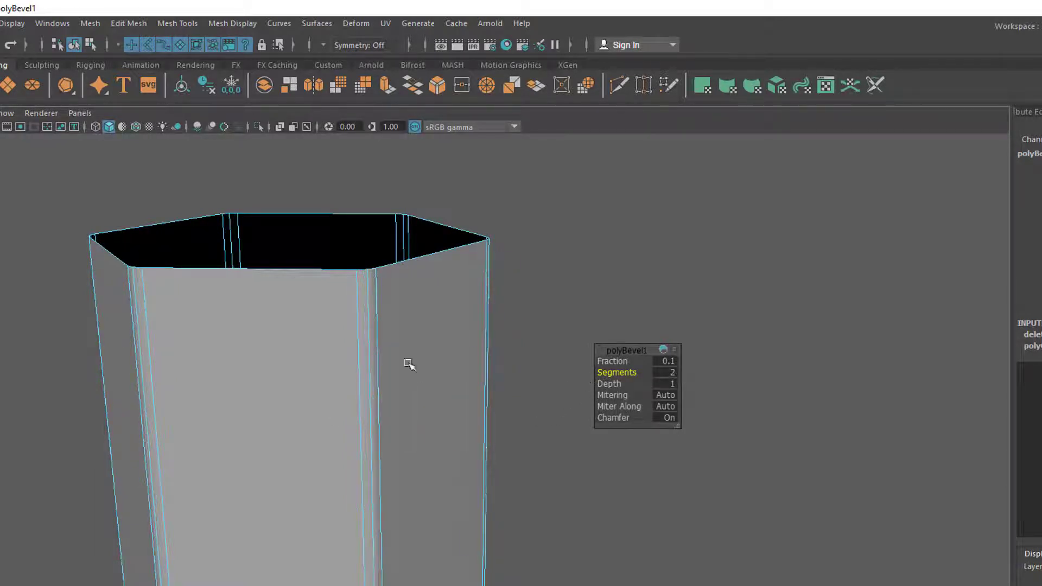
Examine the bevelled vertical edges and the open top of the hexagonal tube from several angles
scroll(418, 382, "down", 4)
middle_click_drag(321, 380, 315, 280, "alt")
left_click_drag(242, 363, 265, 386, "alt")
middle_click_drag(264, 386, 210, 383, "alt")
scroll(348, 440, "up", 2)
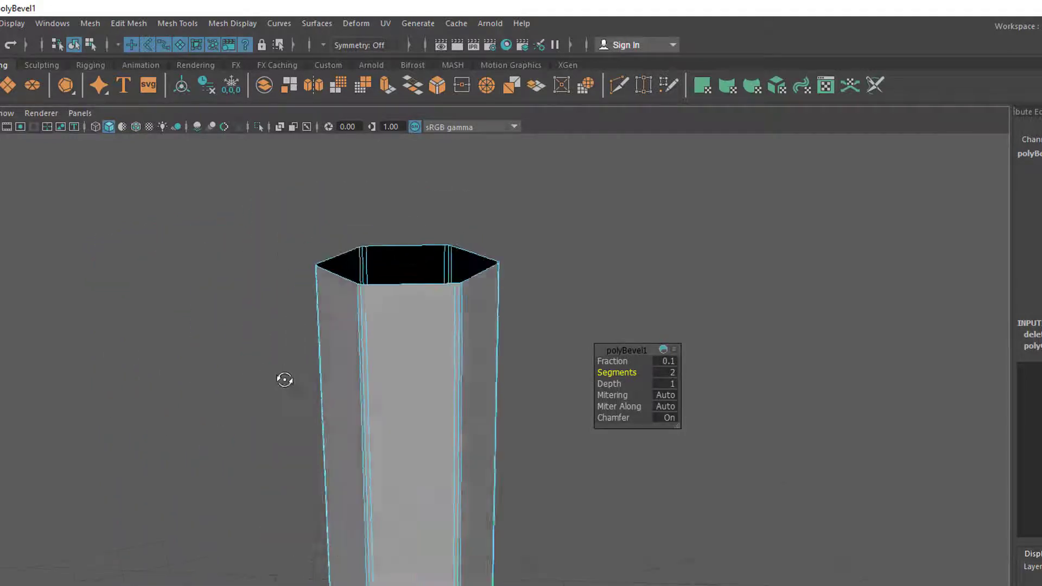
middle_click_drag(345, 439, 307, 455, "alt")
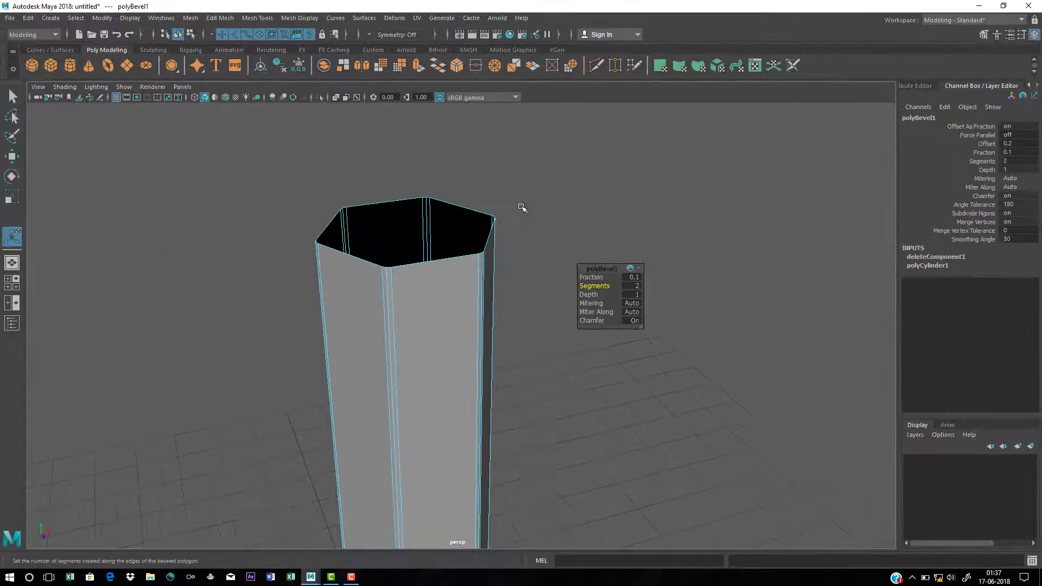
left_click(520, 265)
scroll(348, 361, "down", 4)
left_click_drag(337, 363, 338, 343, "alt")
left_click_drag(379, 264, 401, 323, "alt")
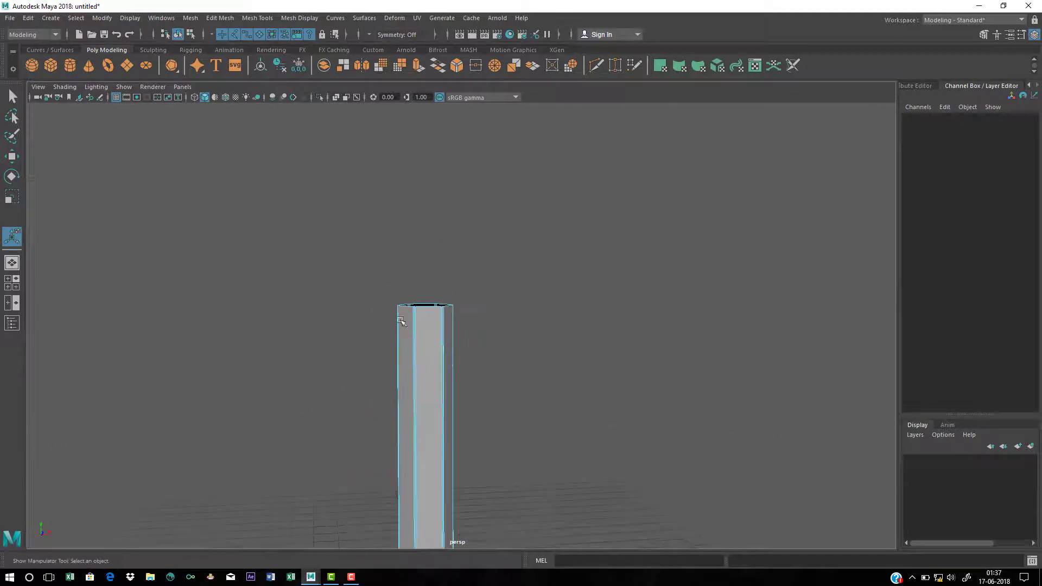
scroll(449, 362, "up", 3)
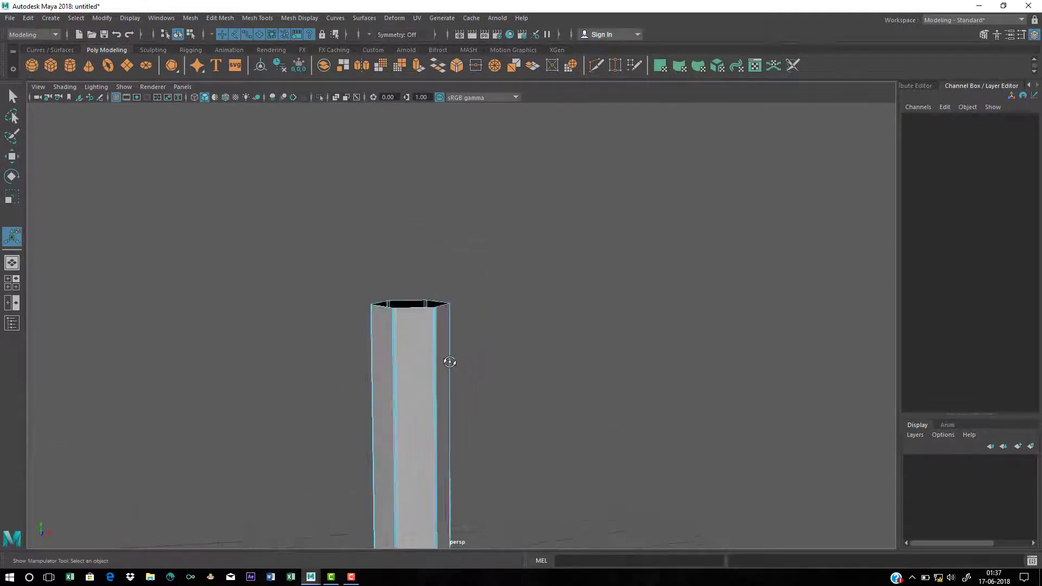
left_click_drag(449, 363, 457, 390, "alt")
mouse_move(424, 341)
middle_mouse_down("alt")
mouse_move(449, 288)
mouse_move(437, 342)
middle_mouse_up("alt")
scroll(454, 330, "up", 4)
scroll(436, 343, "up", 3)
scroll(436, 343, "up", 2)
middle_click_drag(319, 263, 314, 298, "alt")
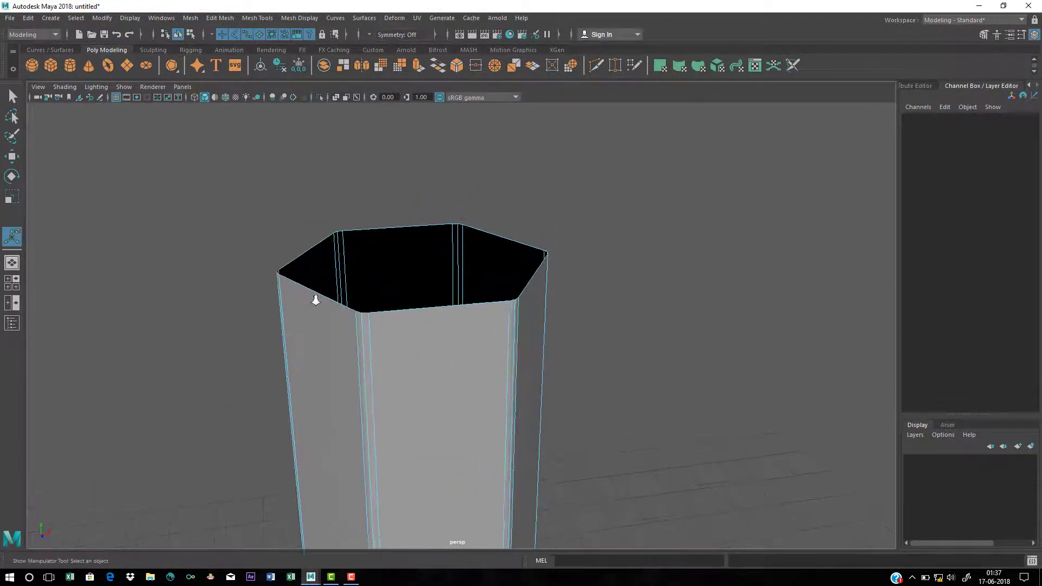
scroll(501, 345, "up", 1)
right_click_drag(493, 213, 239, 249, "alt")
left_click_drag(239, 249, 421, 320, "alt")
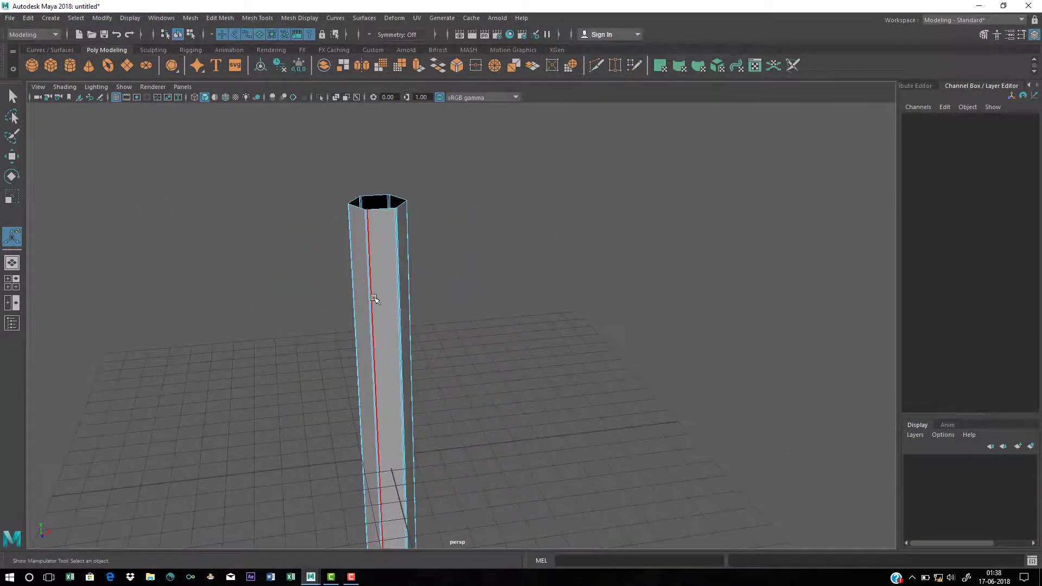
Return to the Select tool and leave edge selection with the tube deselected
key("q")
left_click(503, 233)
middle_click_drag(390, 308, 413, 384, "alt")
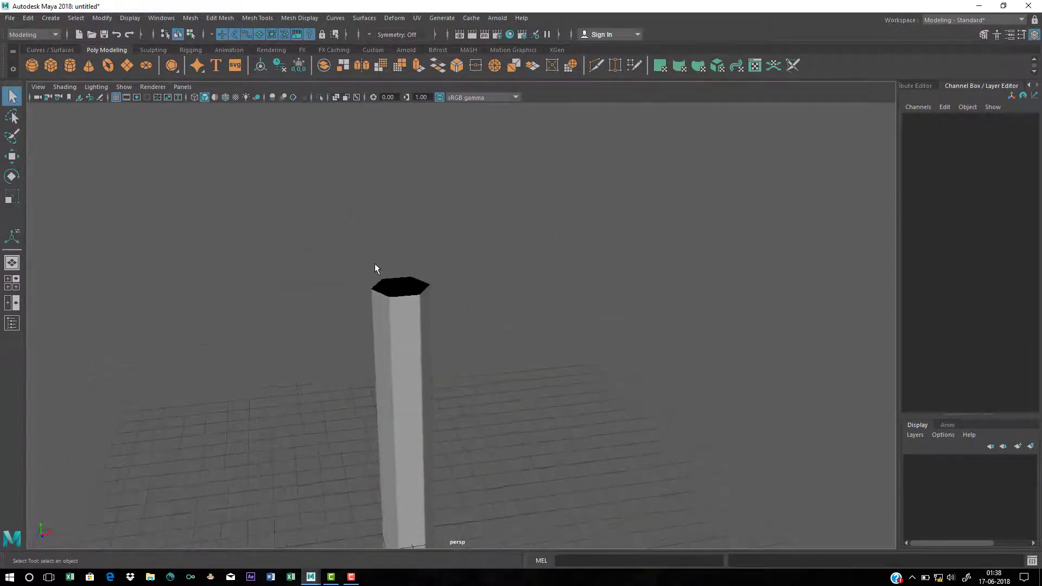
Switch to edge selection and select the border edge loop around the hexagonal tube's open top
scroll(371, 291, "up", 3)
left_click(365, 303)
middle_click_drag(365, 303, 448, 350, "alt")
scroll(460, 371, "up", 8)
right_click_drag(449, 262, 446, 295)
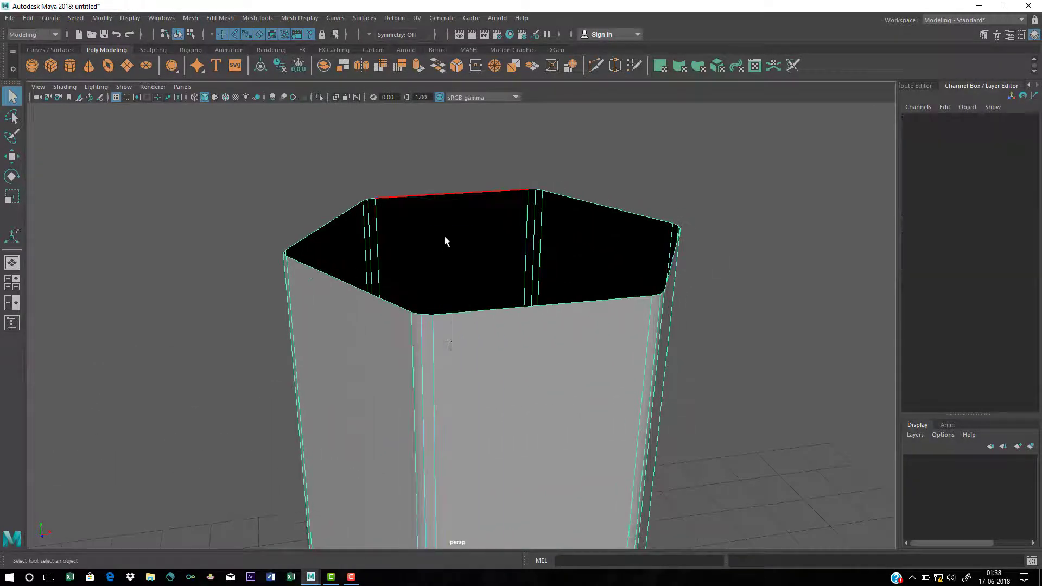
double_click(445, 197)
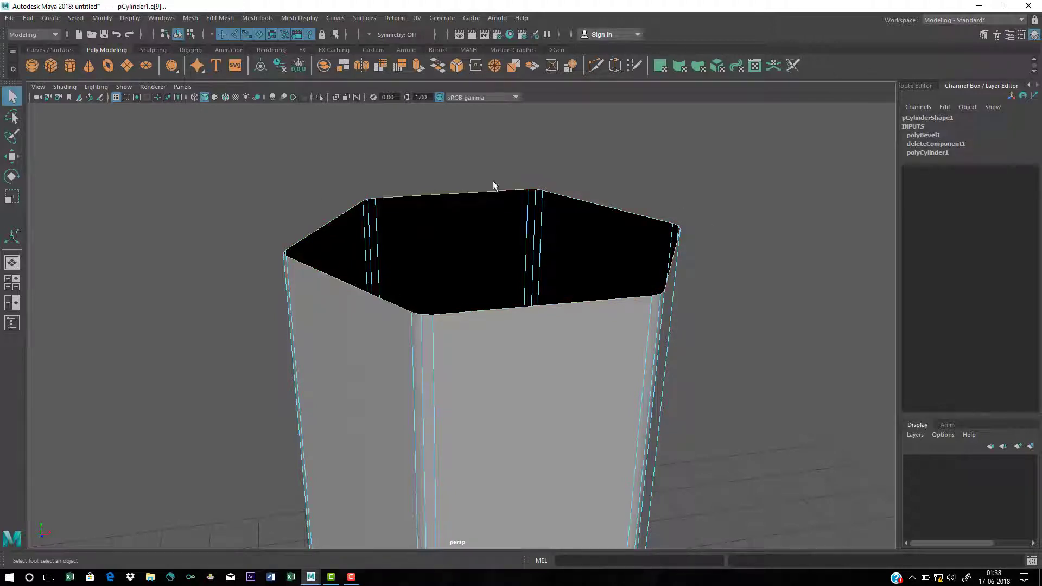
mouse_move(442, 351)
left_mouse_down("alt")
mouse_move(410, 351)
mouse_move(445, 360)
mouse_move(429, 356)
left_mouse_up("alt")
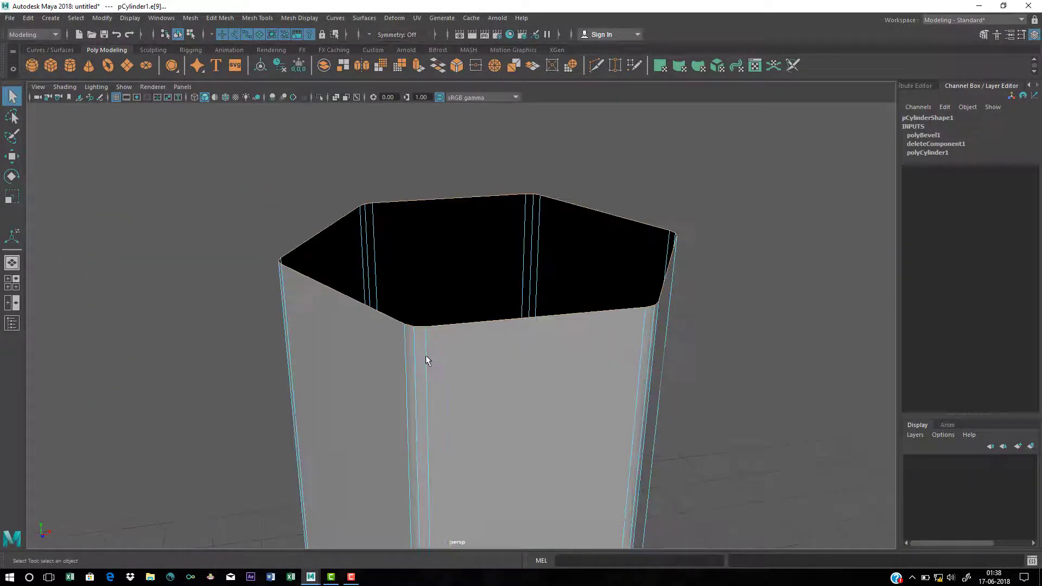
right_click_drag(426, 357, 418, 332, "alt")
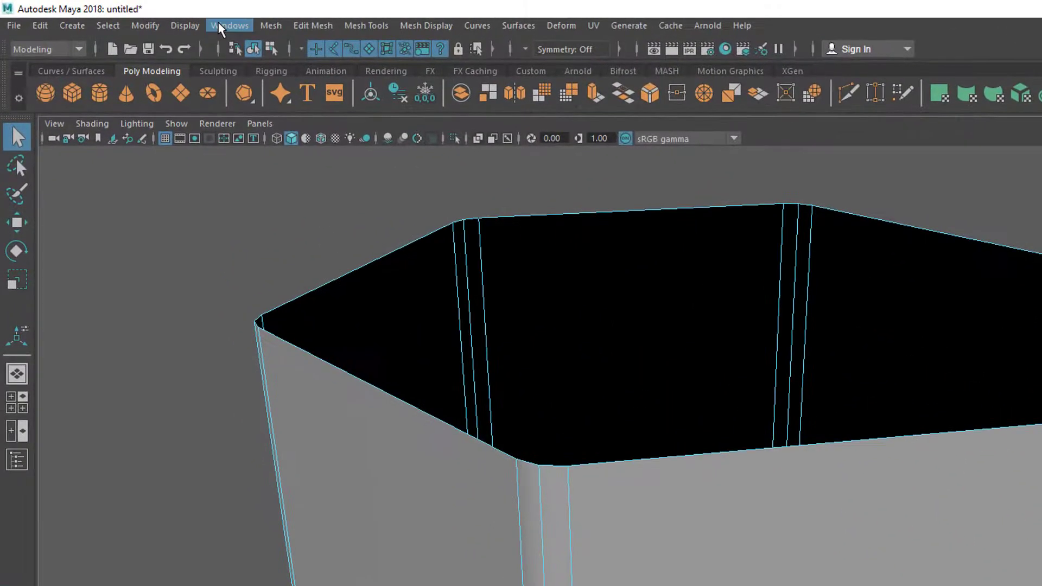
Turn on the Poly Count heads-up display in the viewport
left_click(154, 17)
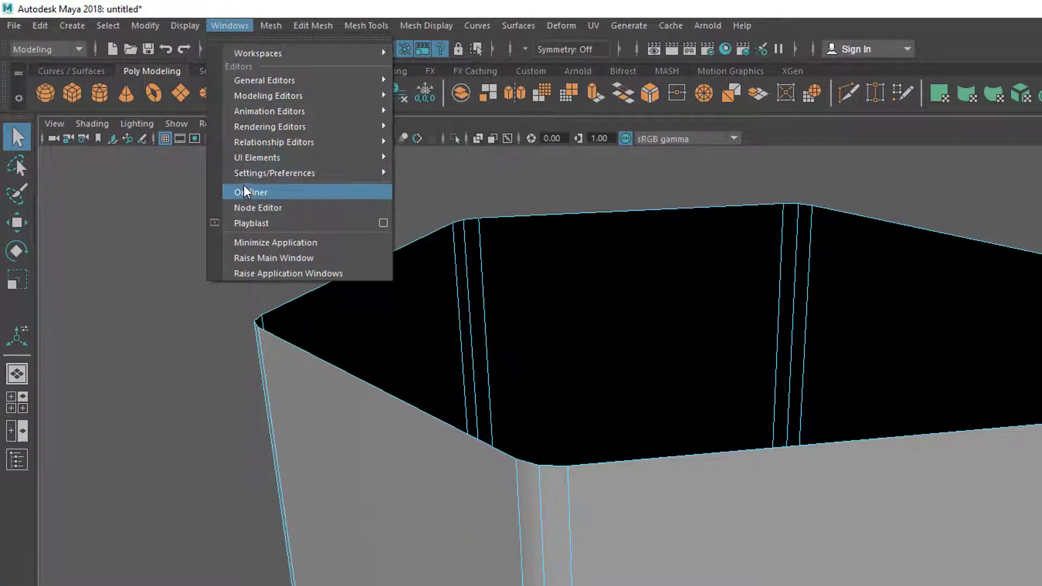
left_click(185, 26)
mouse_move(228, 86)
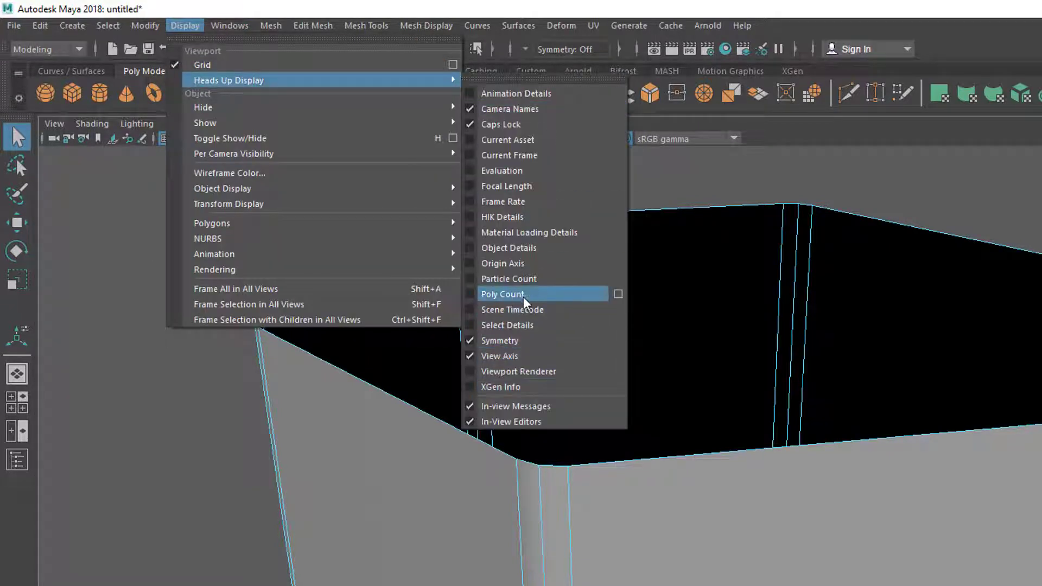
left_click(509, 300)
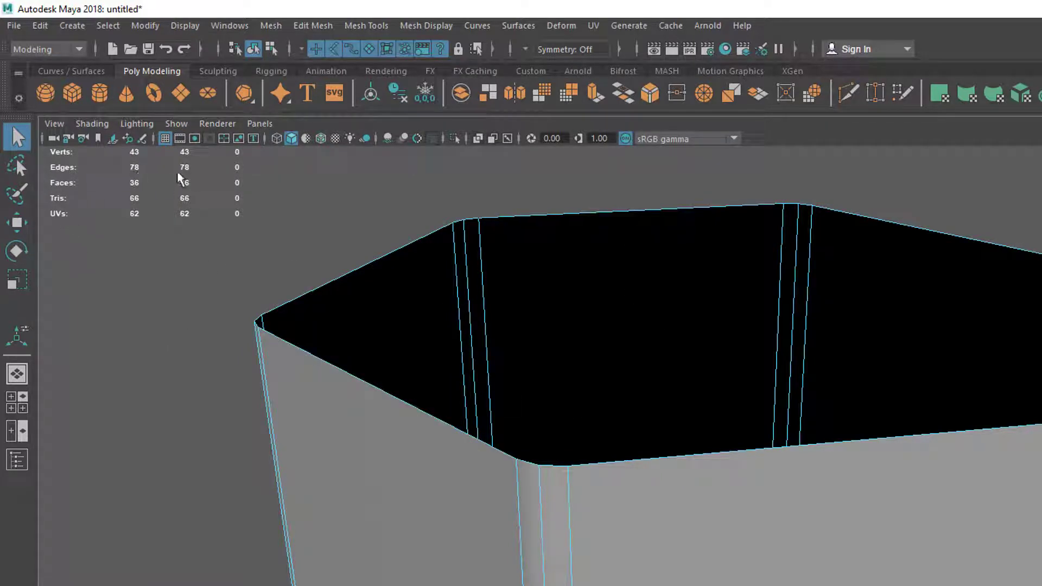
Select the edge loop around the tube's open rim and read its number of selected edges
right_click_drag(511, 347, 1, 310, "alt")
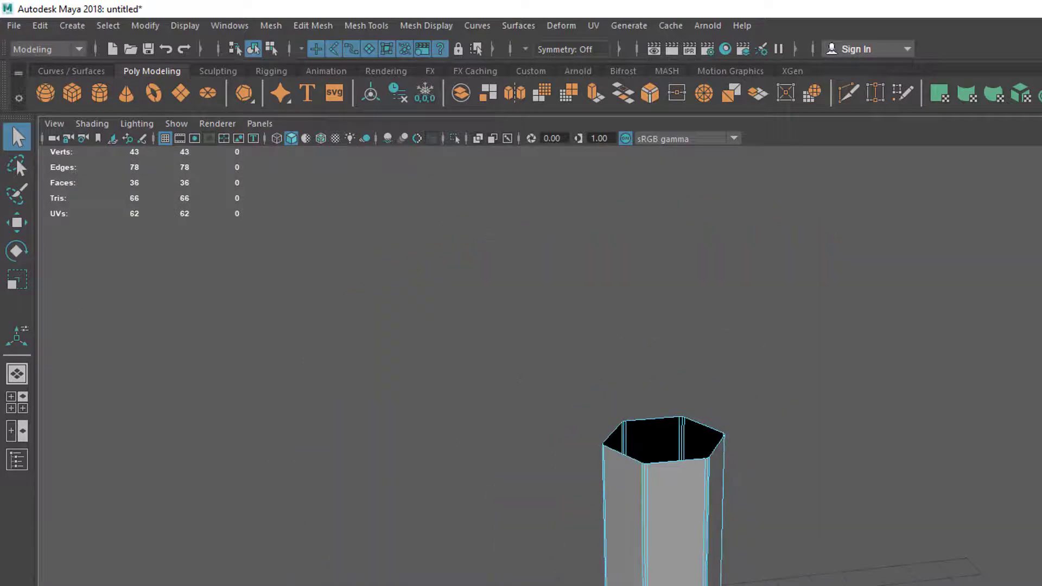
scroll(658, 461, "up", 6)
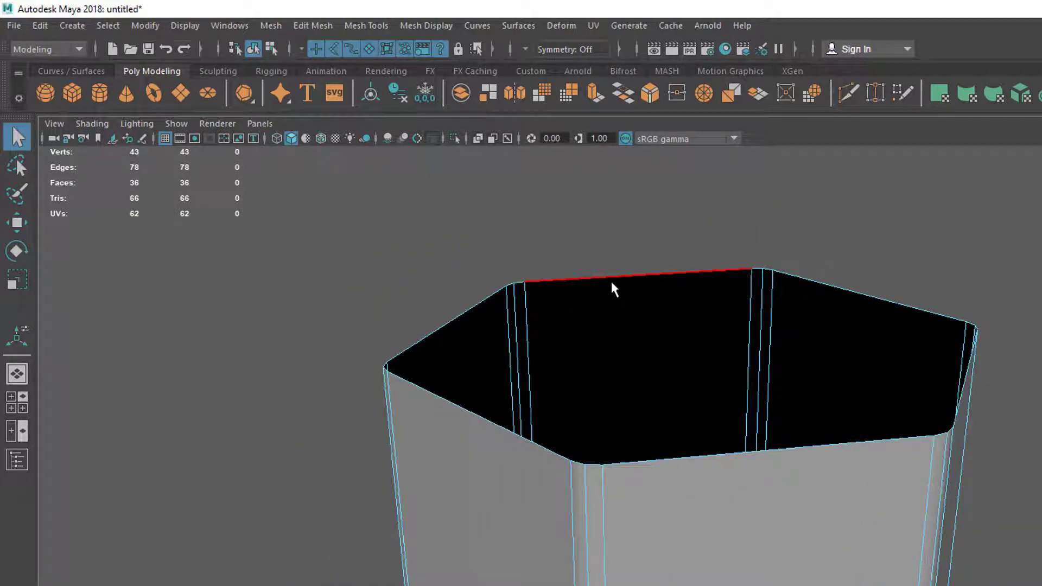
double_click(612, 282)
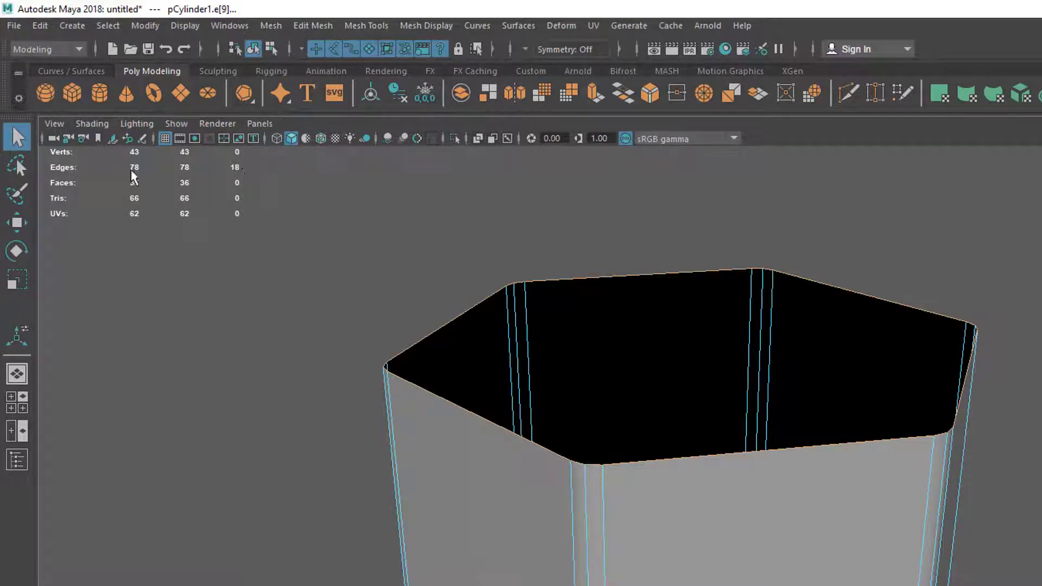
scroll(588, 367, "up", 1)
scroll(636, 379, "down", 5)
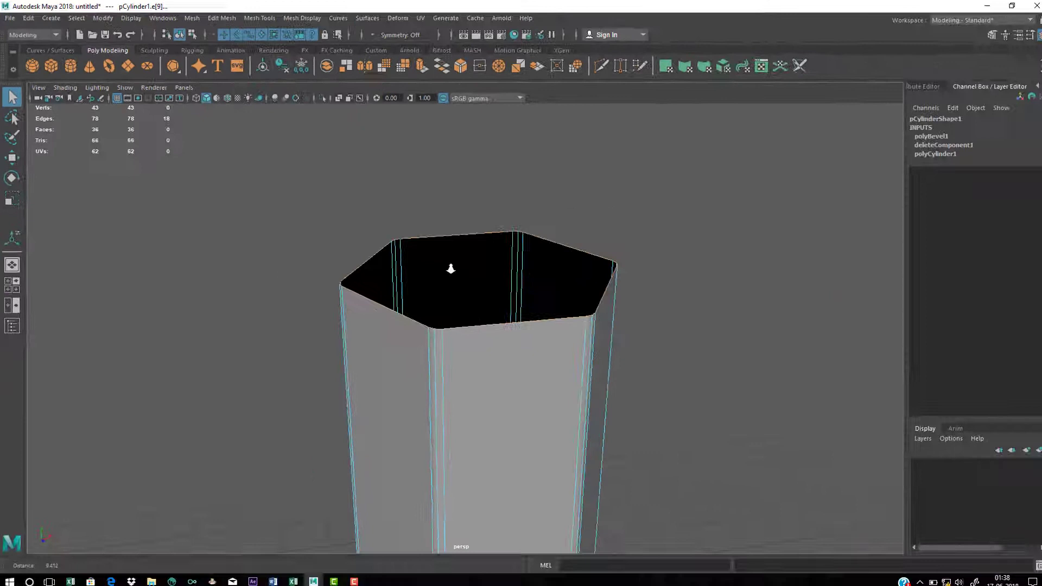
right_click_drag(450, 269, 401, 247, "alt")
Return to object selection and leave the tube deselected
right_click_drag(475, 277, 579, 214)
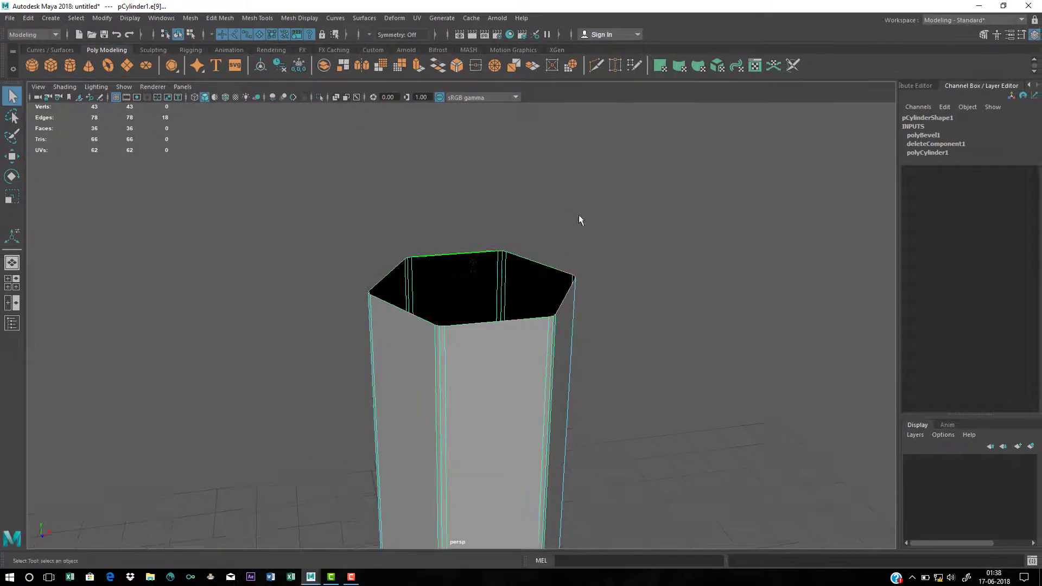
left_click(579, 215)
left_click(497, 321)
middle_click_drag(695, 357, 632, 292, "alt")
right_click_drag(632, 292, 293, 174, "alt")
left_click(286, 171)
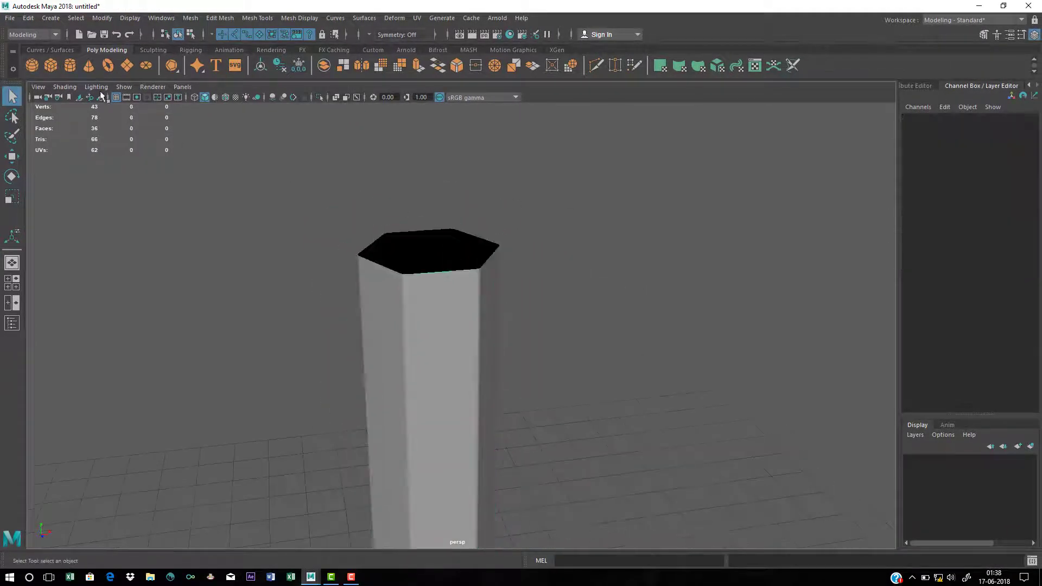
Create a polygon cylinder and move it up to about Y 10.16 at the top of the tube
left_click(69, 66)
scroll(481, 320, "down", 3)
scroll(481, 326, "down", 3)
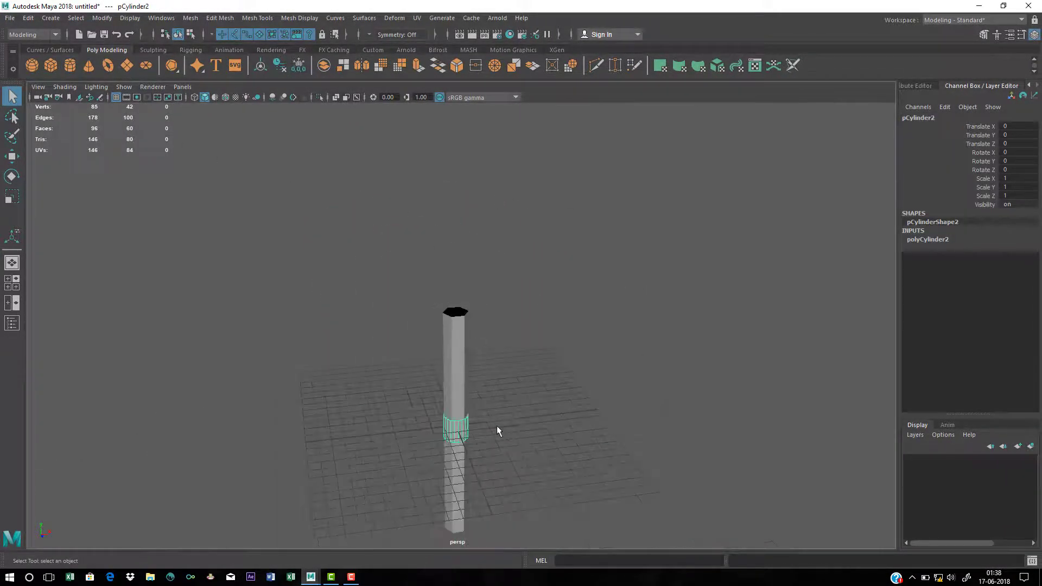
key("w")
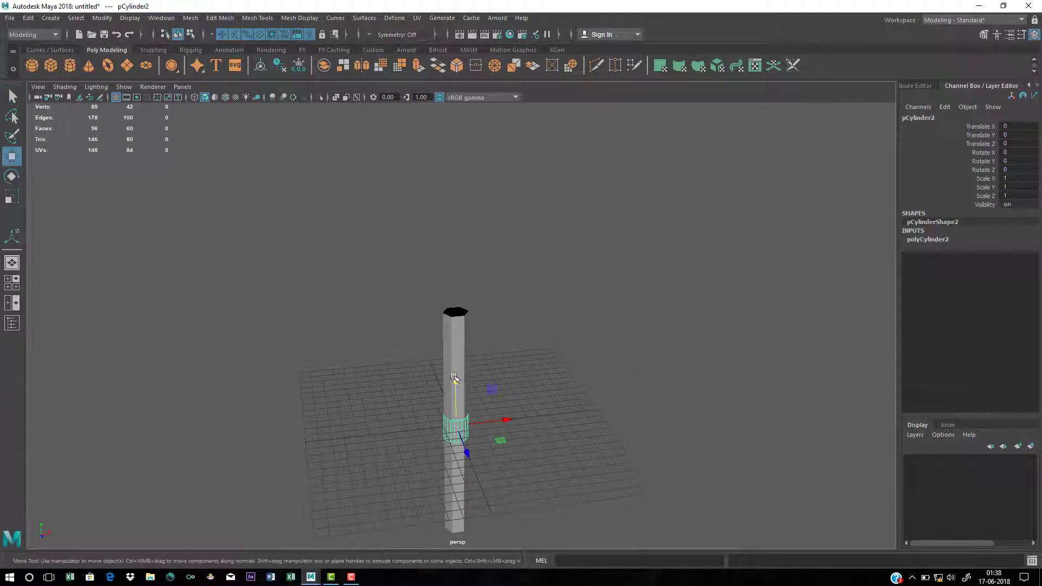
left_click_drag(455, 378, 457, 258)
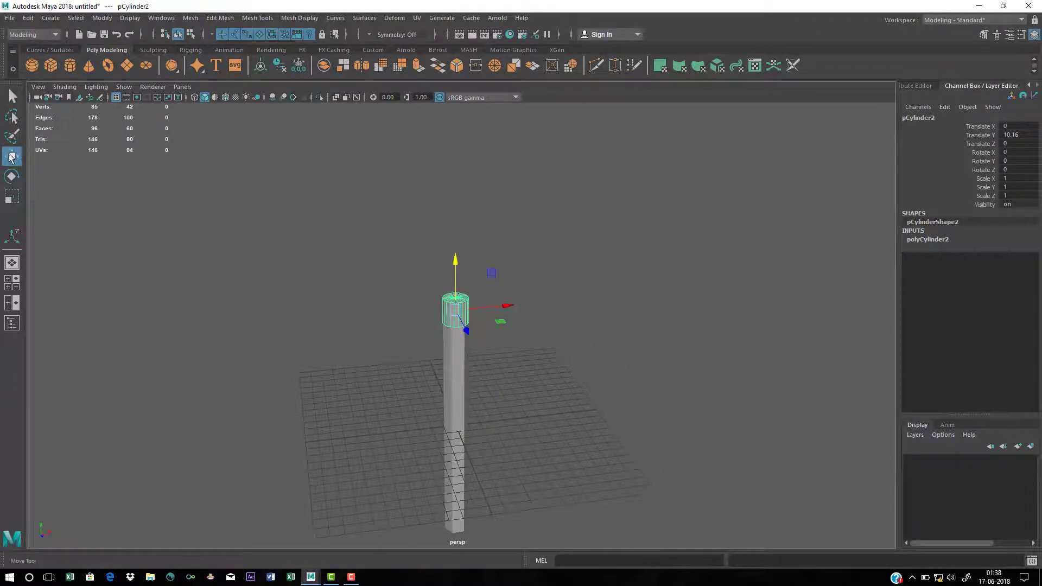
Set the new cylinder's axis subdivisions to 18
scroll(451, 407, "up", 5)
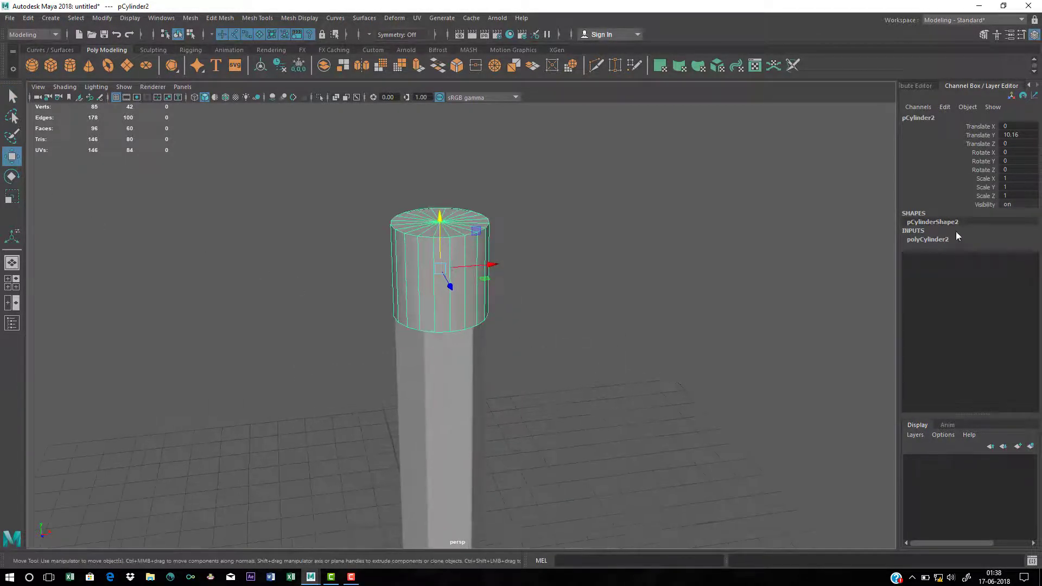
left_click(924, 238)
left_click(1016, 266)
left_click(1016, 265)
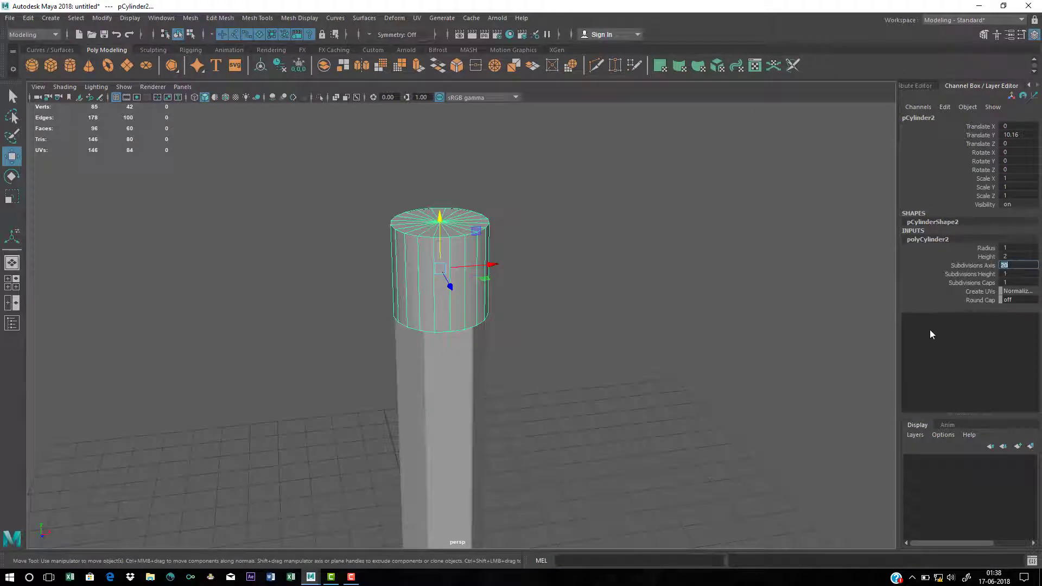
type("18")
key("Return")
Raise the 18-sided cylinder to about Y 11.2, just above the tube, and scale it uniformly to about 0.949
scroll(494, 341, "up", 2)
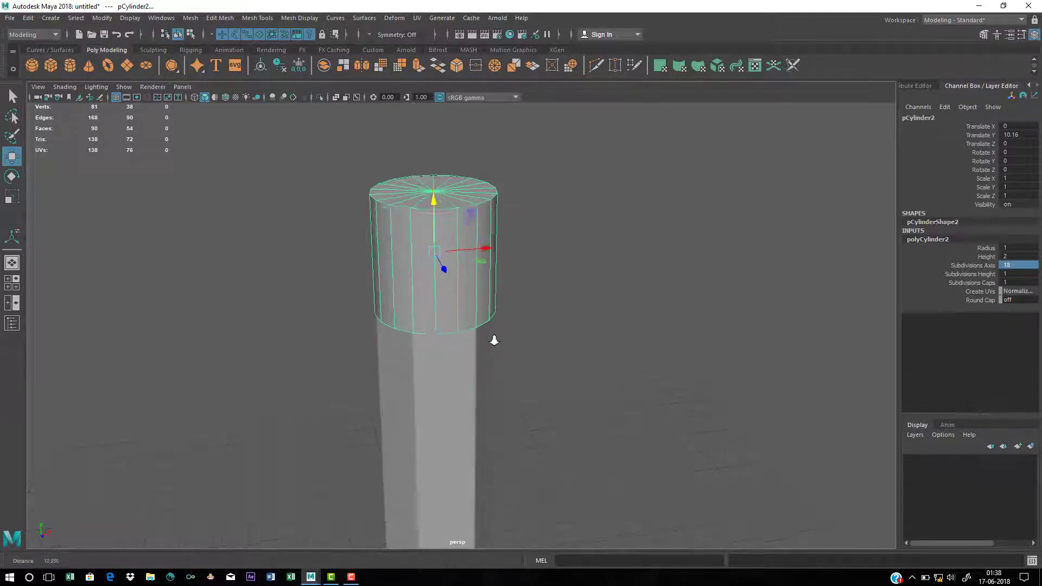
scroll(494, 340, "up", 1)
left_click_drag(432, 196, 433, 104)
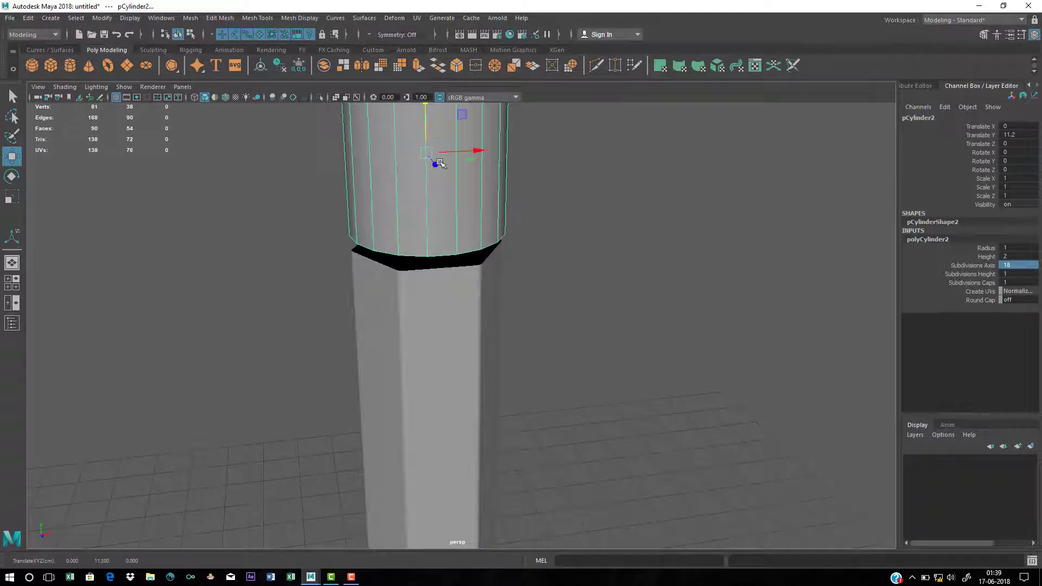
middle_click_drag(441, 164, 458, 325, "alt")
scroll(477, 333, "up", 2)
key("r")
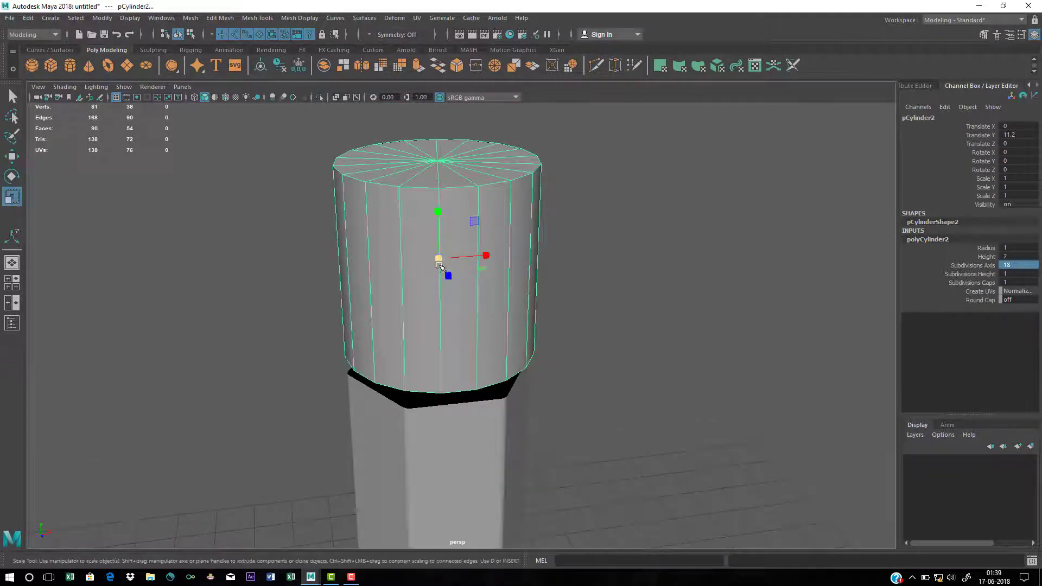
left_click_drag(438, 260, 429, 265)
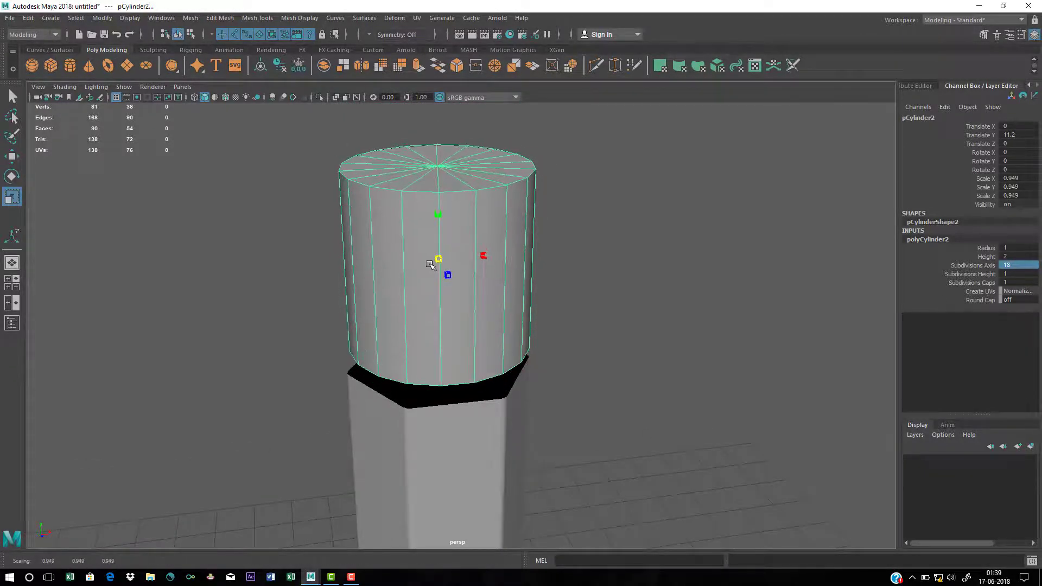
Delete the bottom cap faces of the upper cylinder and return to object selection with nothing selected
left_click_drag(467, 335, 468, 333, "alt")
middle_click_drag(467, 333, 482, 422, "alt")
scroll(478, 380, "up", 4)
scroll(478, 402, "down", 4)
left_click_drag(433, 374, 420, 338, "alt")
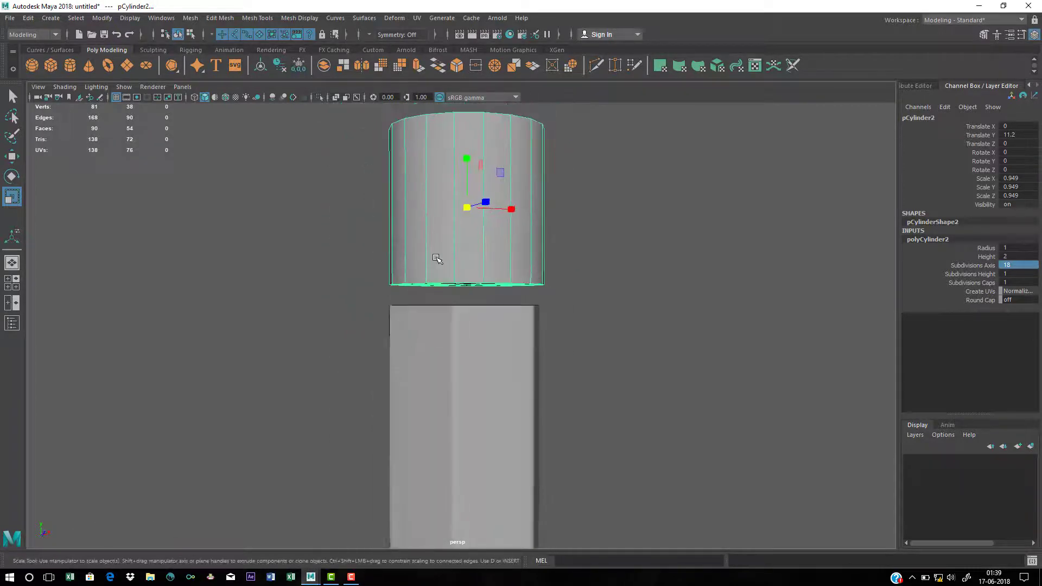
right_click_drag(436, 258, 434, 288)
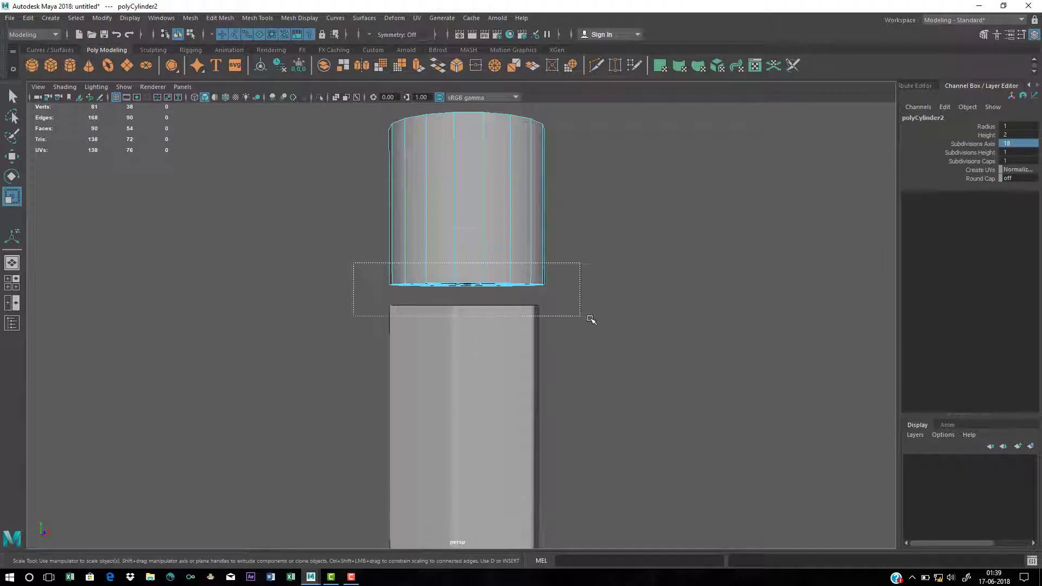
left_click_drag(591, 319, 462, 203)
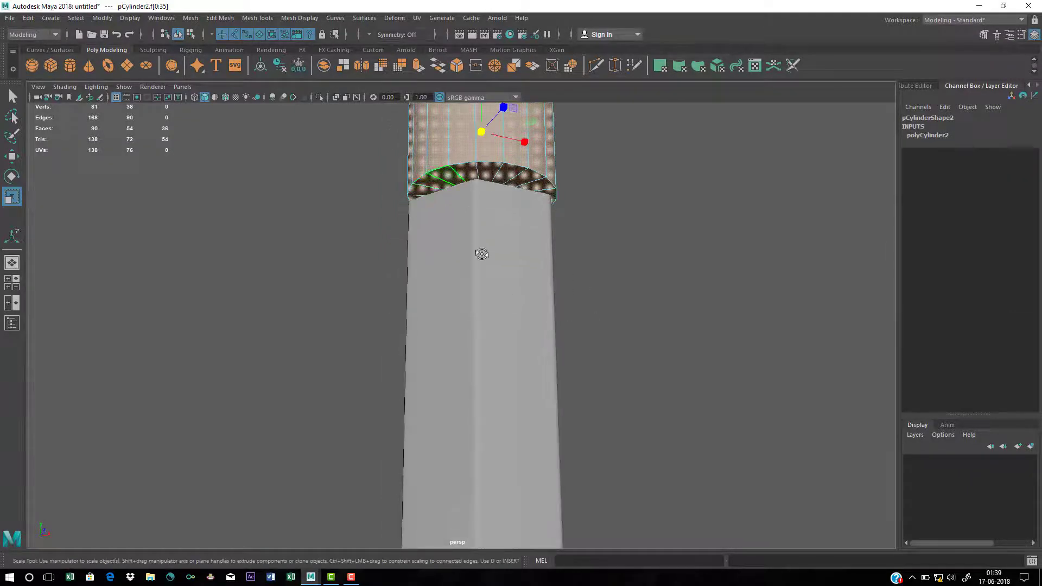
left_click_drag(482, 253, 475, 271, "alt")
left_click_drag(374, 171, 582, 307)
key("Delete")
scroll(582, 307, "up", 2)
right_click_drag(496, 260, 562, 232)
left_click(584, 254)
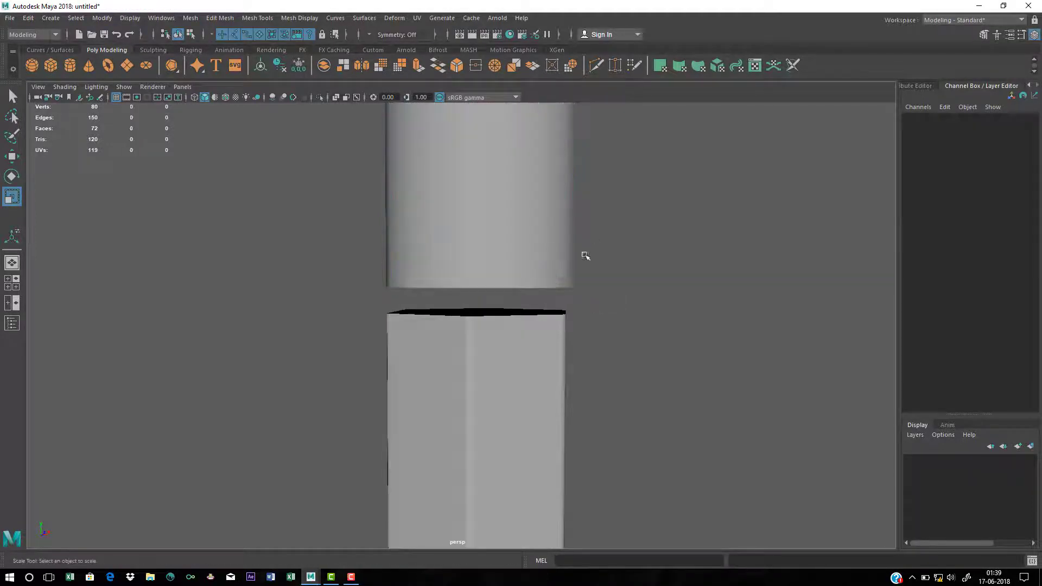
Lower the upper cylinder to about Y 11.124, closer to the tube's open top
left_click_drag(603, 247, 480, 325)
left_click(377, 359)
left_click(417, 396)
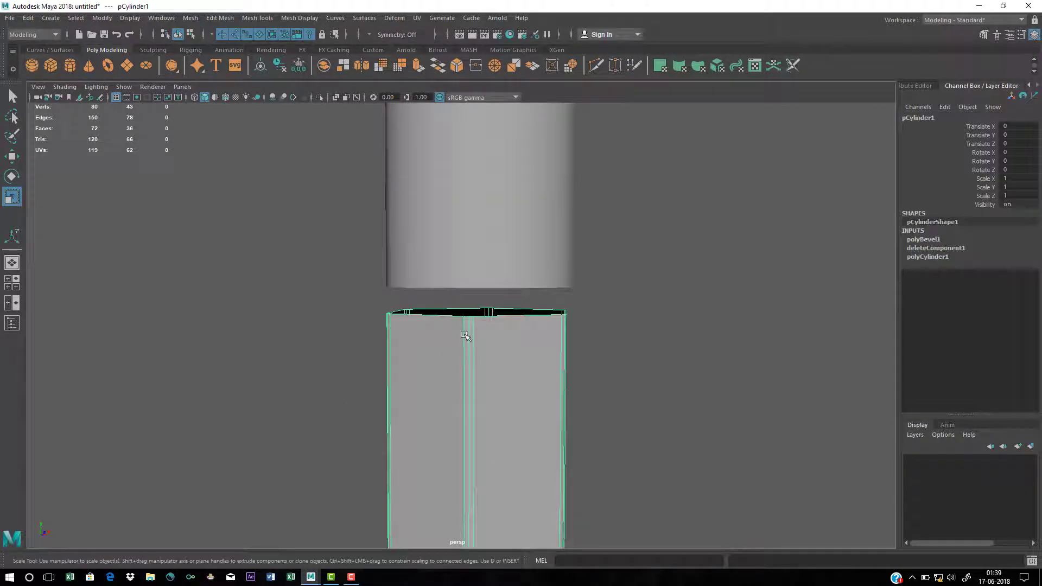
left_click(463, 263)
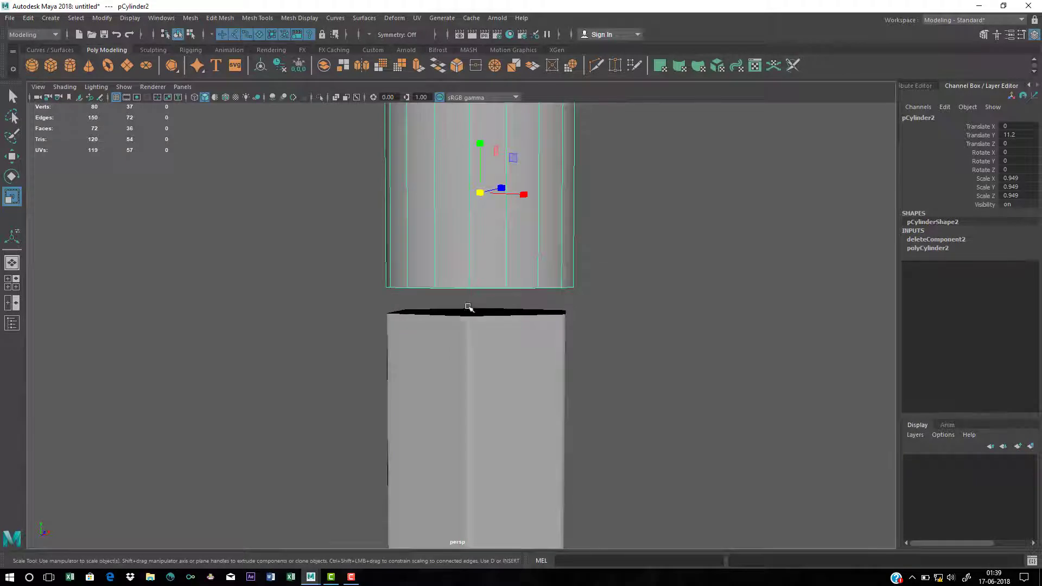
left_click(607, 311)
left_click(526, 248)
key("w")
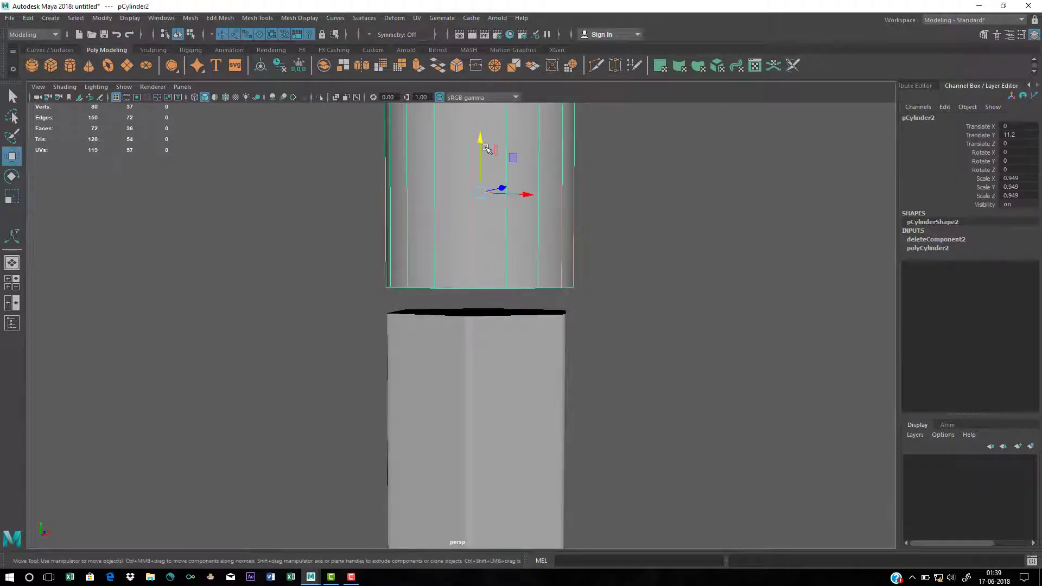
left_click_drag(481, 148, 484, 172)
key("q")
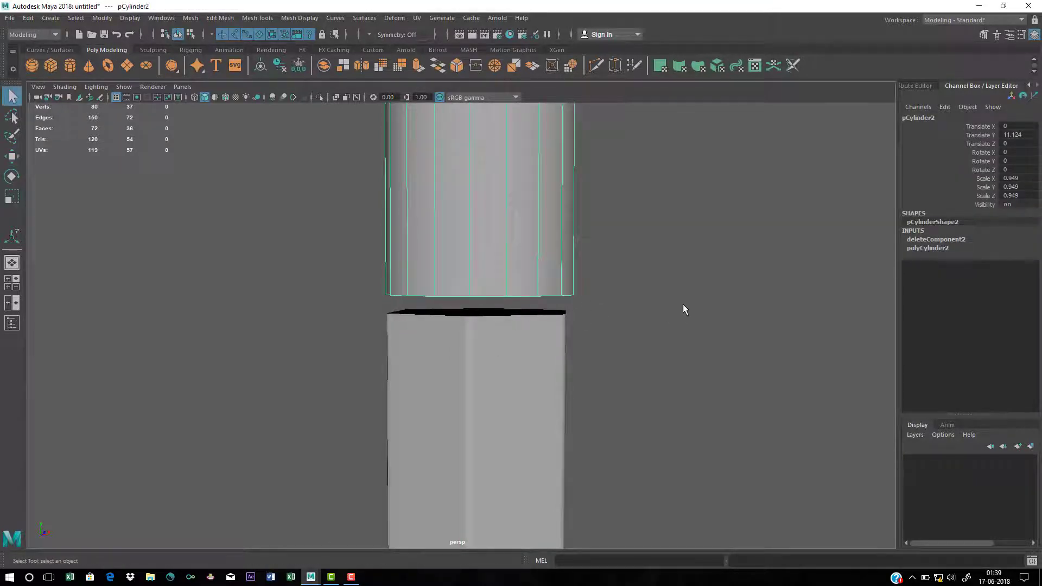
Combine the hexagonal tube and the upper cylinder into one mesh
left_click(493, 401)
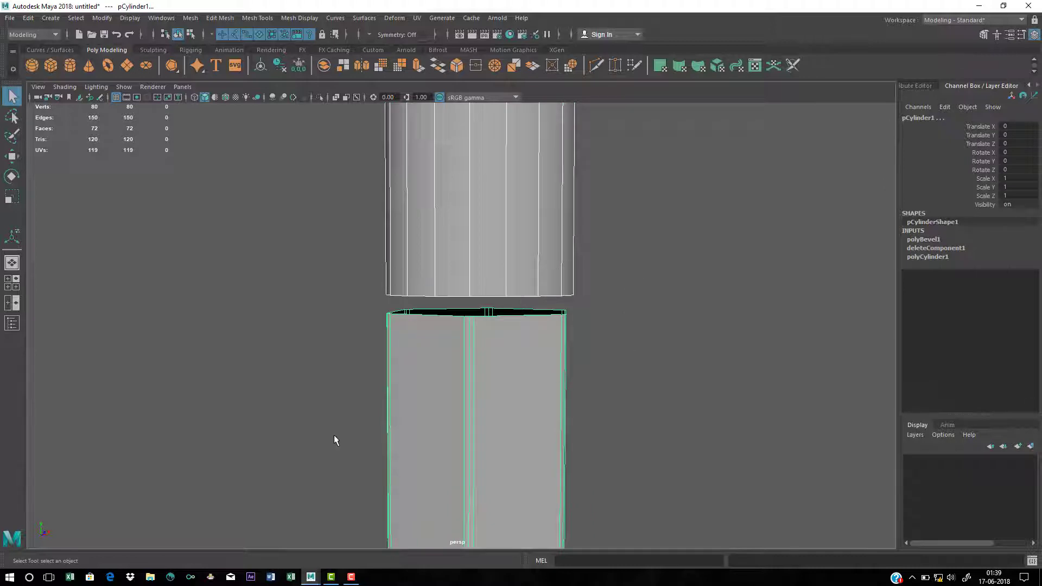
left_click(195, 18)
left_click(205, 55)
Select the two facing border edge loops at the gap between the round cylinder and the hexagonal tube
scroll(455, 327, "up", 1)
right_click_drag(477, 318, 474, 299)
scroll(445, 279, "up", 4)
double_click(455, 286)
mouse_move(494, 300)
left_mouse_down("alt")
mouse_move(505, 288)
mouse_move(663, 264)
mouse_move(495, 315)
left_mouse_up("alt")
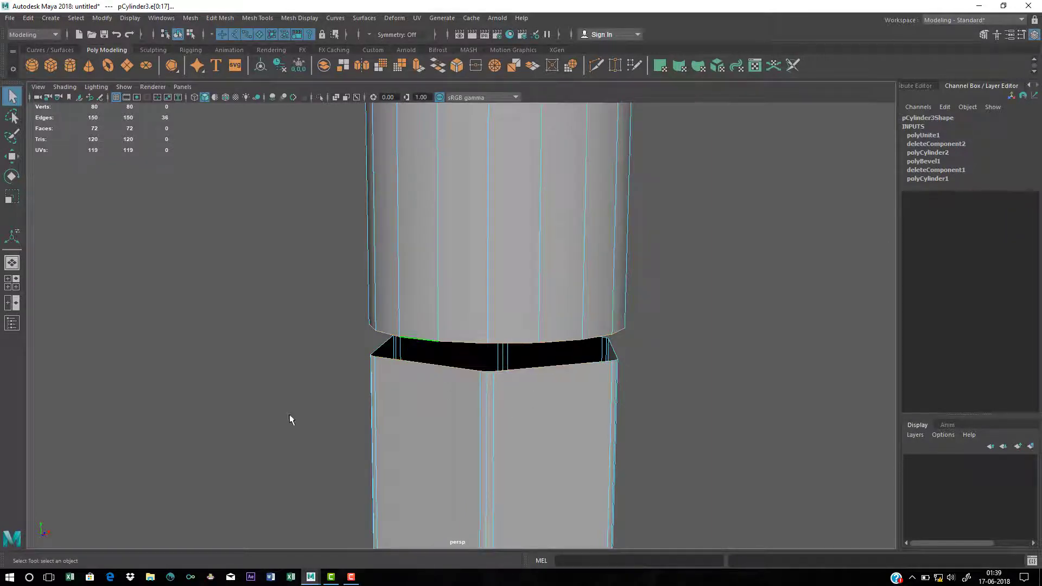
left_click_drag(594, 372, 370, 216, "alt")
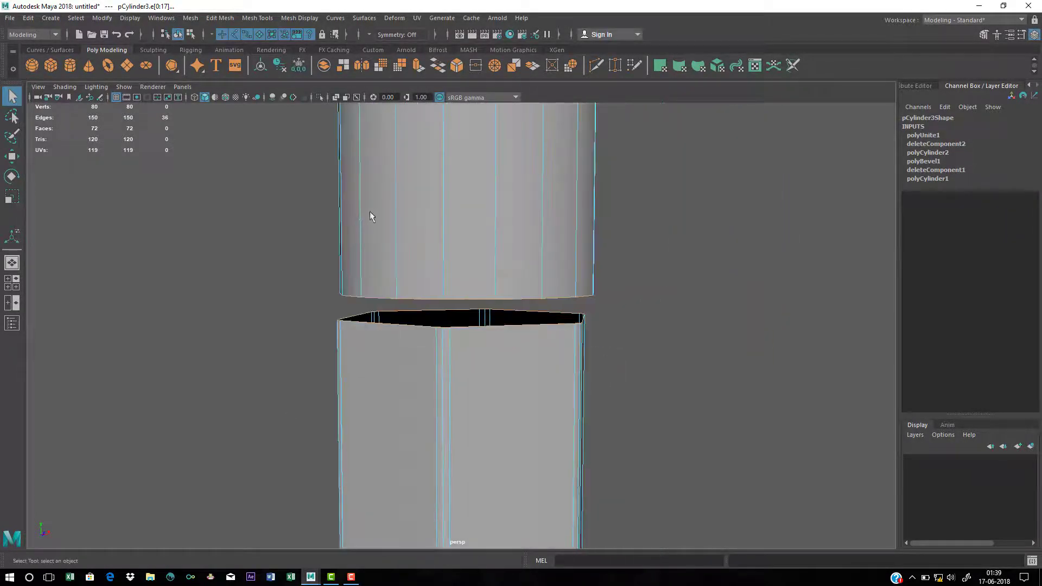
Bridge the two selected border loops to close the gap between the cylinder and the tube
left_click(213, 19)
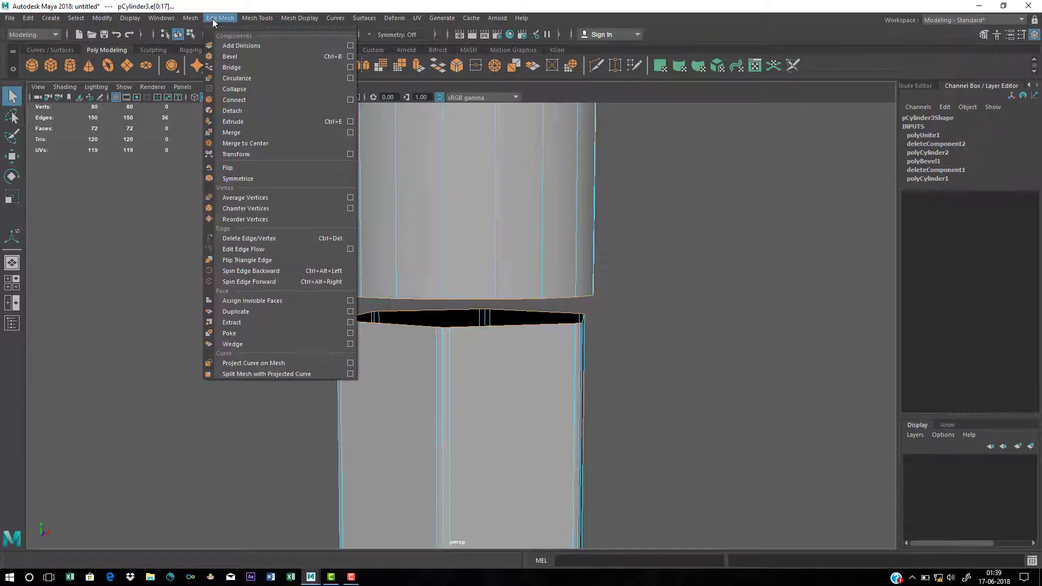
left_click(224, 70)
right_click_drag(460, 284, 354, 289, "alt")
middle_click_drag(354, 289, 317, 256, "alt")
right_click_drag(316, 256, 380, 391, "alt")
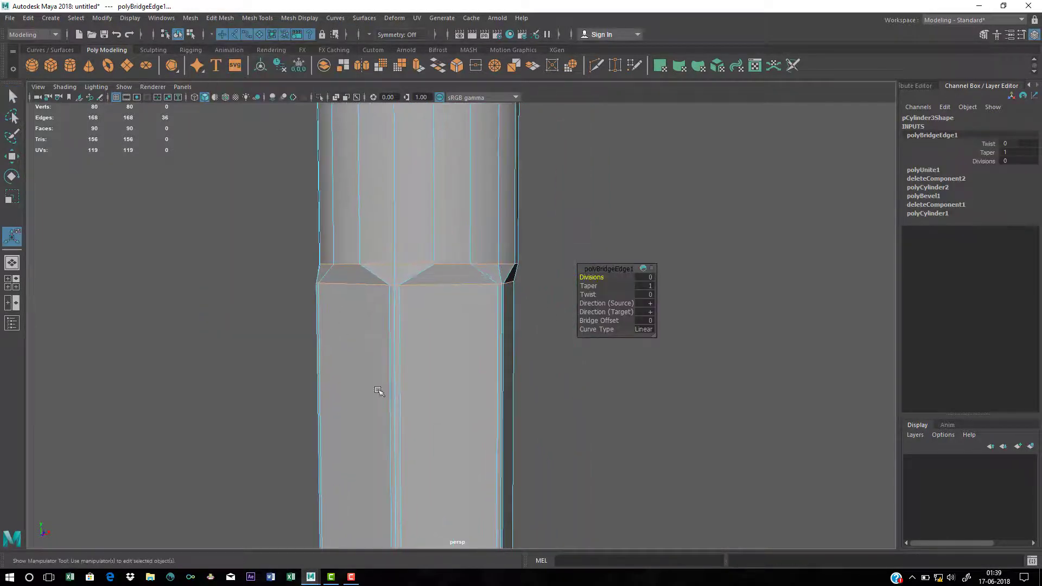
Select the vertices of the round cylinder's top cap and scale them inward horizontally to form a narrow cone tip
middle_click_drag(420, 434, 414, 360, "alt")
right_click_drag(414, 361, 360, 338, "alt")
middle_click_drag(360, 338, 361, 413, "alt")
right_click_drag(361, 413, 392, 326, "alt")
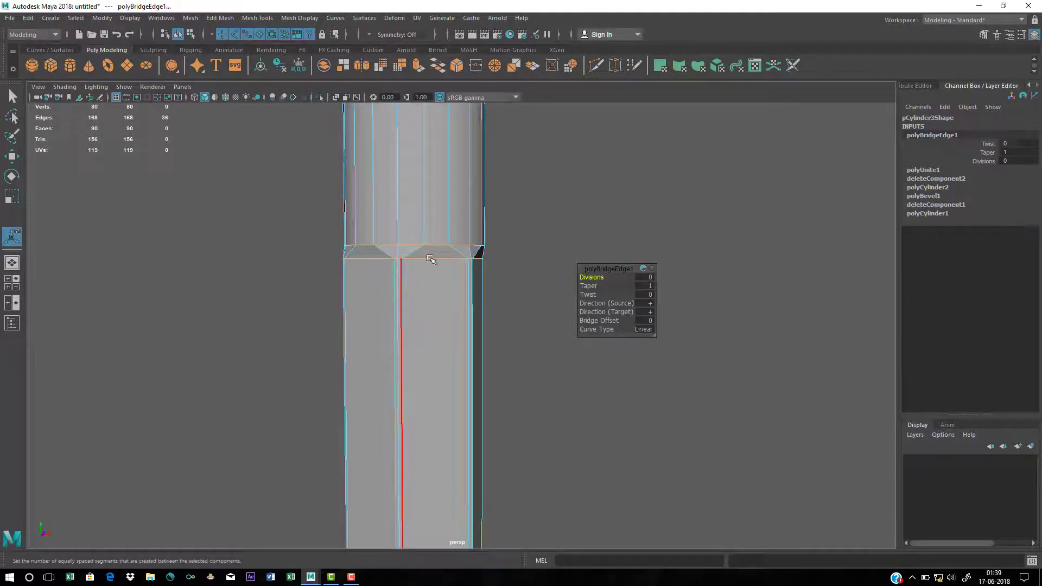
middle_click_drag(447, 246, 447, 336, "alt")
left_click_drag(456, 237, 450, 267, "alt")
right_click_drag(454, 234, 364, 210)
left_click_drag(321, 184, 589, 255)
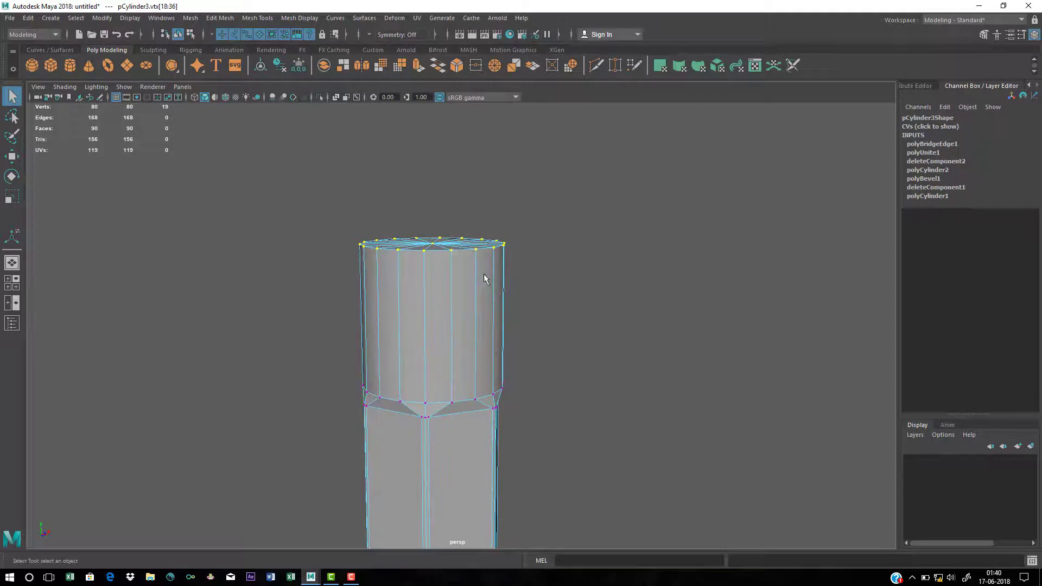
key("r")
middle_click_drag(484, 277, 349, 275)
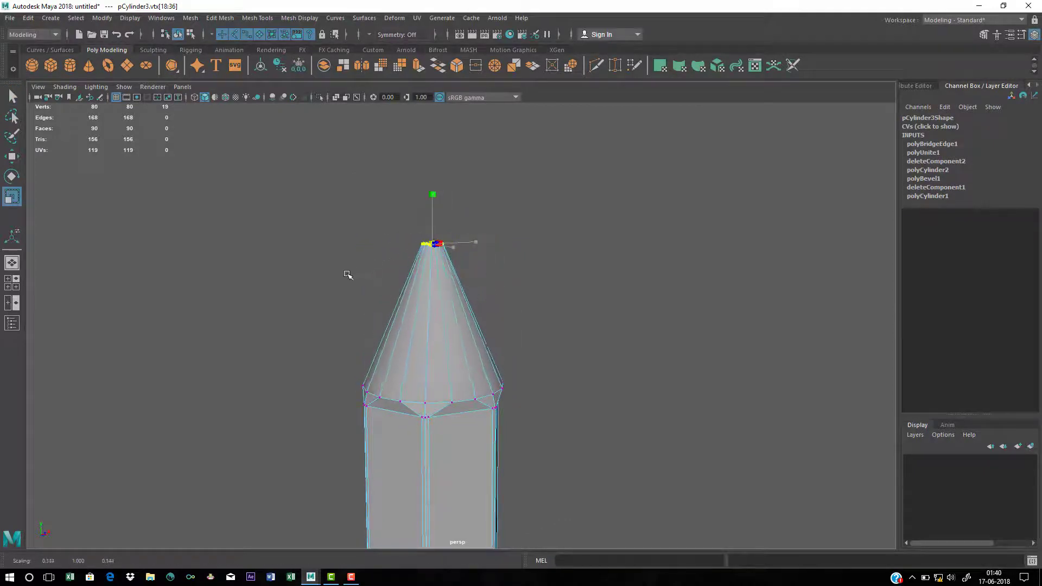
Raise the cone tip vertices along Y to make the pencil point longer and sharper
left_click_drag(373, 283, 407, 333, "alt")
key("w")
left_click_drag(461, 272, 451, 192)
mouse_move(650, 328)
right_mouse_down("alt")
mouse_move(279, 409)
mouse_move(371, 336)
right_mouse_up("alt")
left_click_drag(371, 335, 382, 339, "alt")
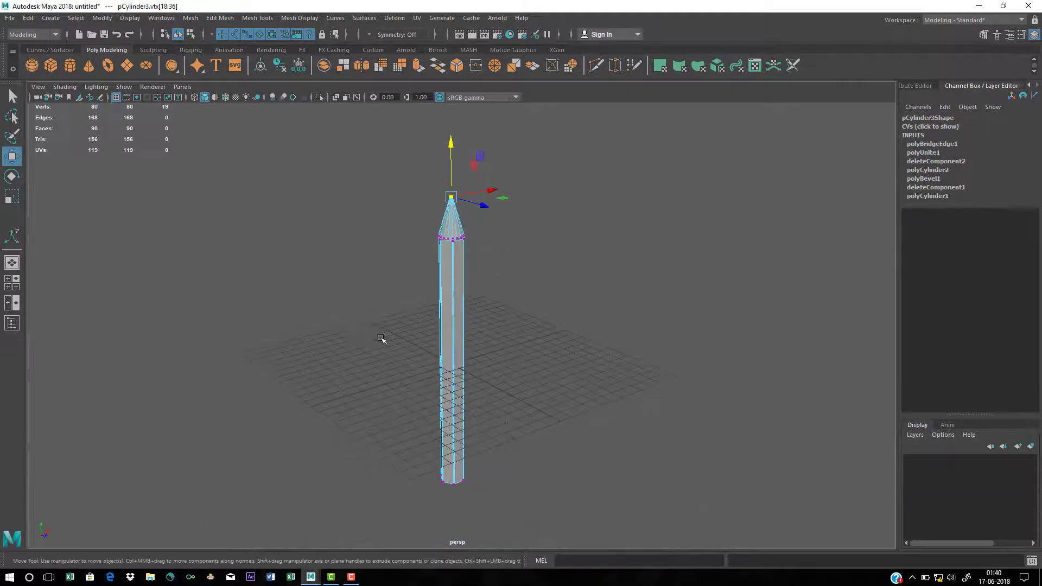
right_click_drag(382, 340, 590, 408, "alt")
left_click_drag(421, 353, 416, 365, "alt")
right_click_drag(416, 365, 505, 375, "alt")
left_click_drag(503, 373, 500, 358, "alt")
Select the 18-edge loop around the base of the cone and scale it slightly
key("q")
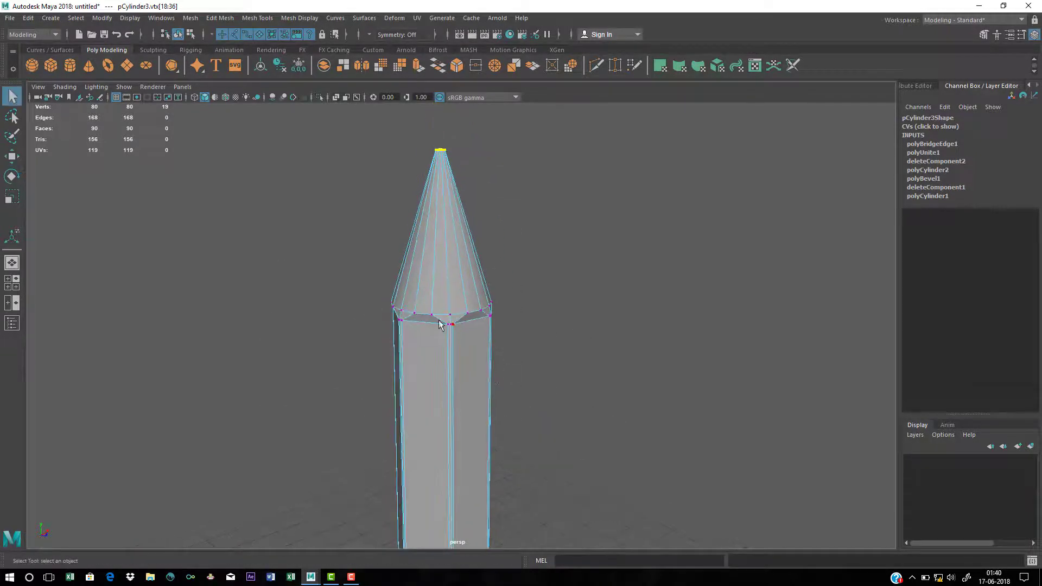
scroll(452, 357, "up", 3)
left_click(577, 258)
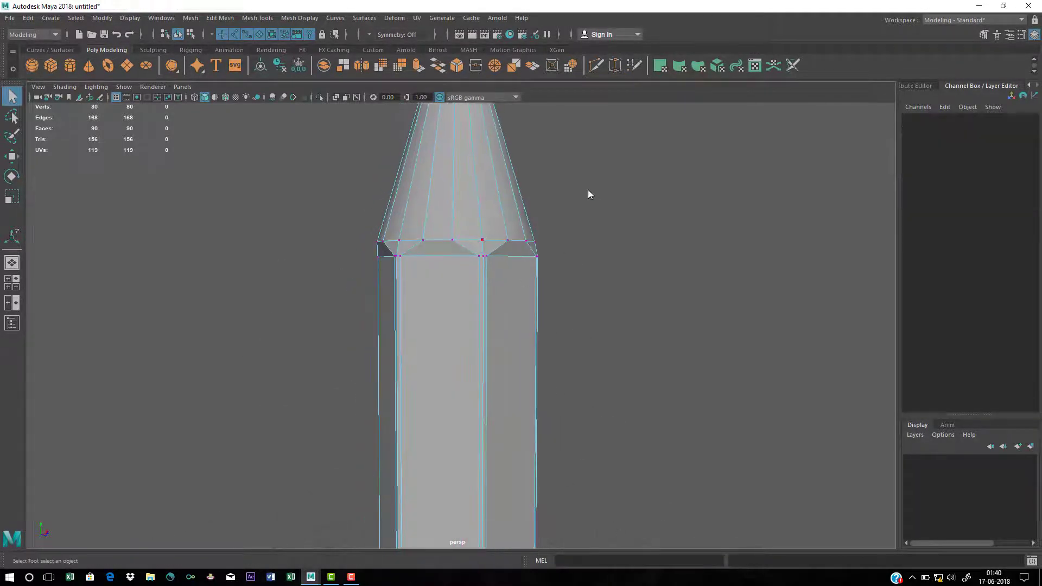
mouse_move(590, 191)
left_mouse_down("alt")
mouse_move(521, 274)
mouse_move(500, 251)
left_mouse_up("alt")
scroll(436, 246, "up", 3)
left_click(433, 246)
left_click_drag(427, 267, 413, 268, "alt")
right_click_drag(431, 246, 428, 214)
double_click(406, 242)
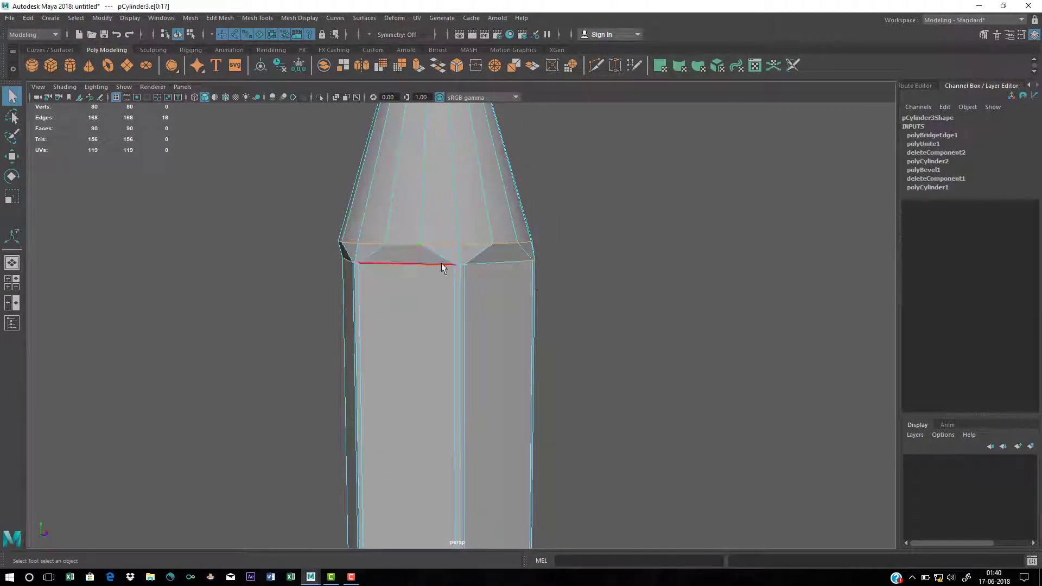
key("r")
left_click_drag(437, 244, 429, 253)
key("q")
mouse_move(543, 271)
left_mouse_down("alt")
mouse_move(559, 279)
mouse_move(325, 296)
mouse_move(405, 267)
left_mouse_up("alt")
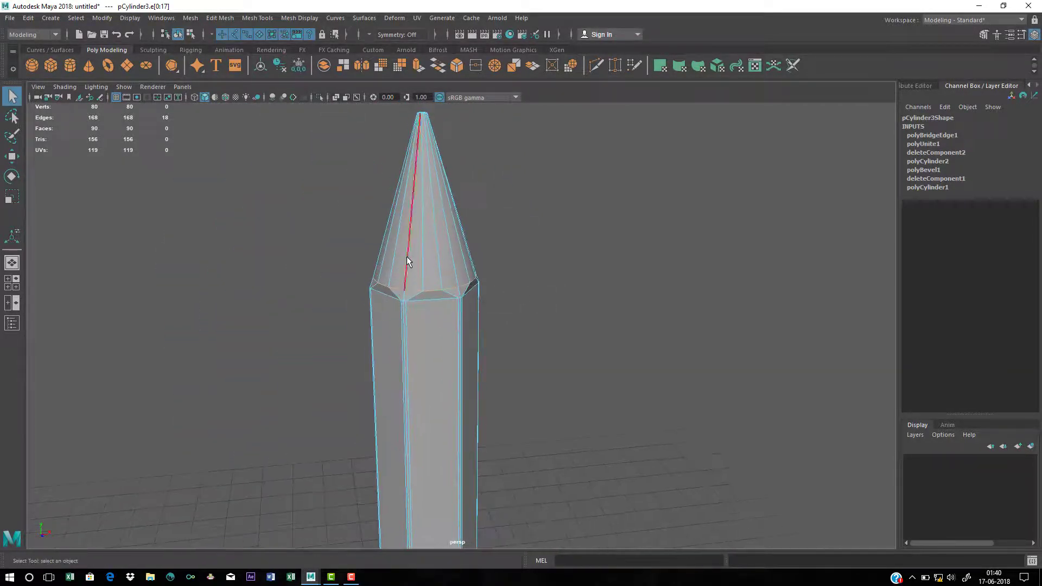
Apply Soften Edge to the whole pencil mesh
left_click(477, 288)
scroll(454, 288, "up", 4)
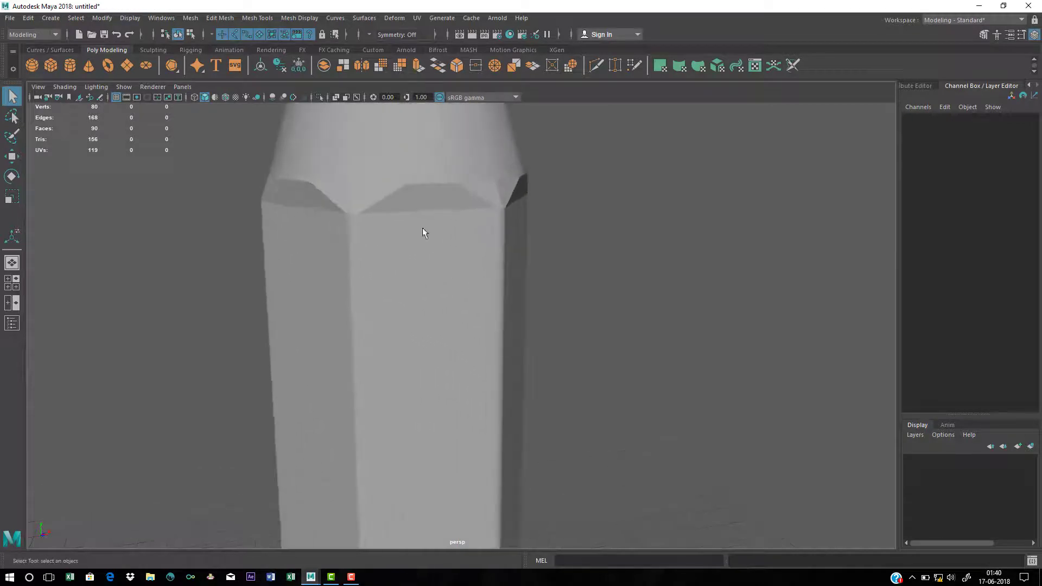
left_click(424, 216)
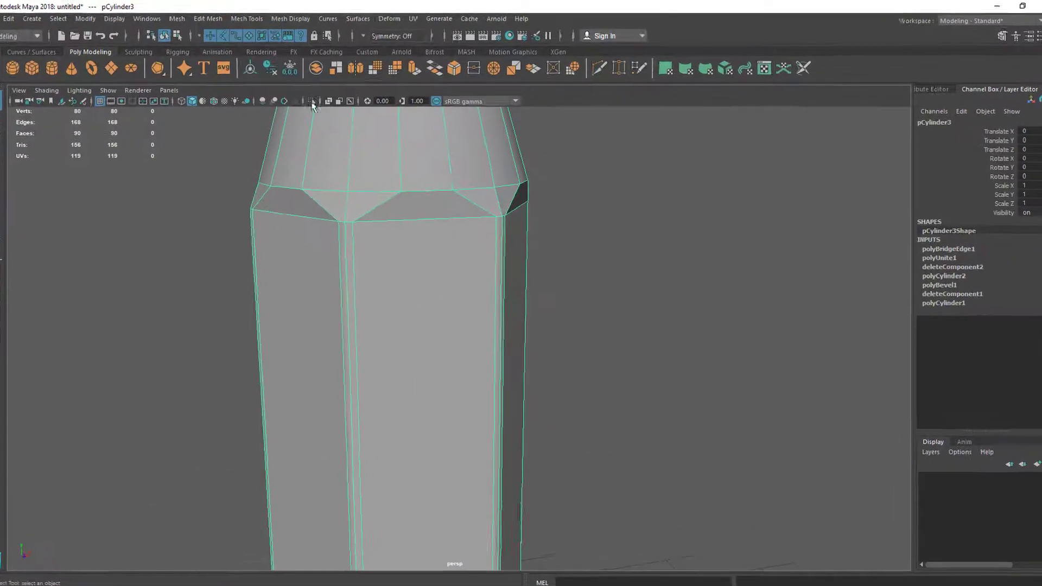
left_click(300, 18)
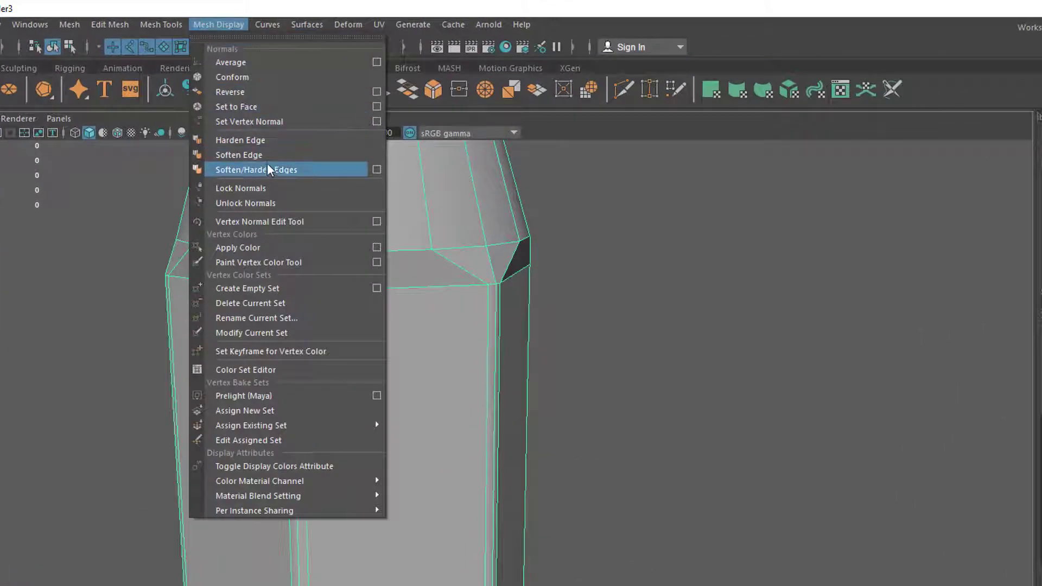
left_click(246, 155)
scroll(522, 398, "down", 6)
left_click(578, 317)
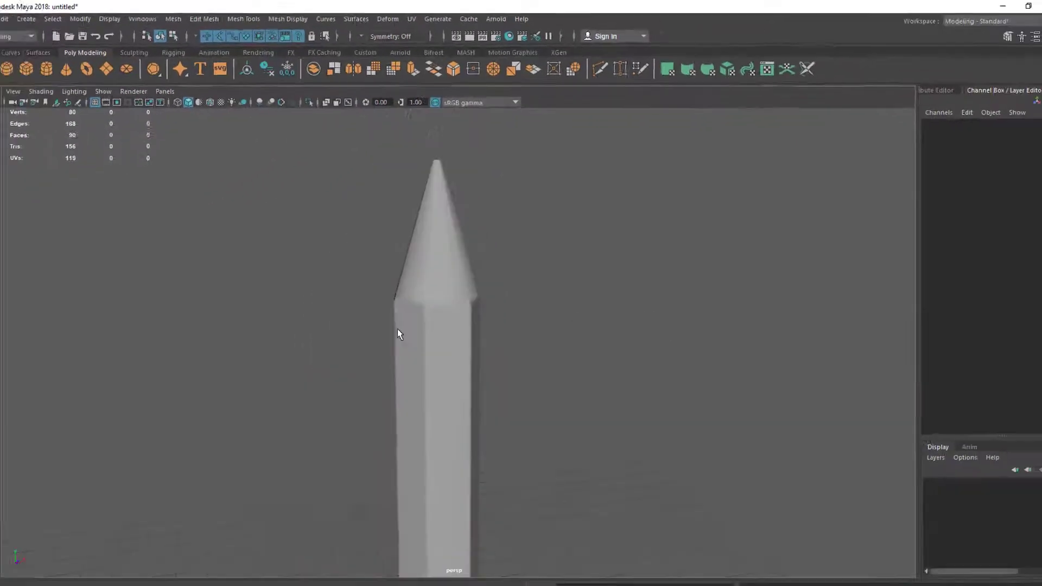
left_click_drag(536, 404, 461, 362, "alt")
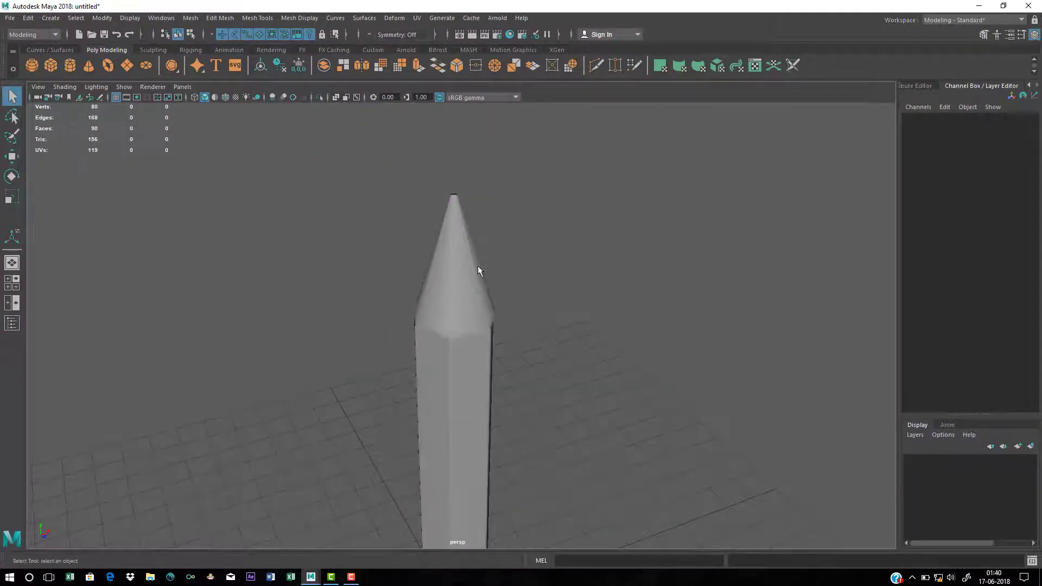
Insert a horizontal edge loop around the upper half of the cone with the Insert Edge Loop tool
left_click(478, 269)
mouse_move(423, 228)
left_mouse_down("alt")
mouse_move(507, 320)
mouse_move(402, 226)
mouse_move(442, 257)
mouse_move(414, 243)
mouse_move(467, 219)
mouse_move(473, 230)
left_mouse_up("alt")
right_click_drag(473, 229, 415, 248, "shift")
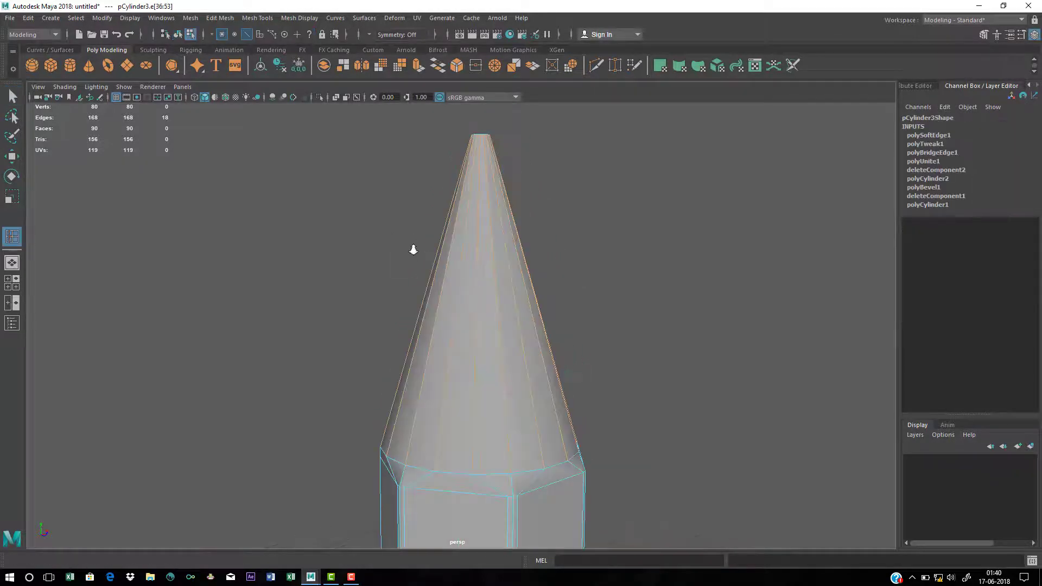
left_click(266, 19)
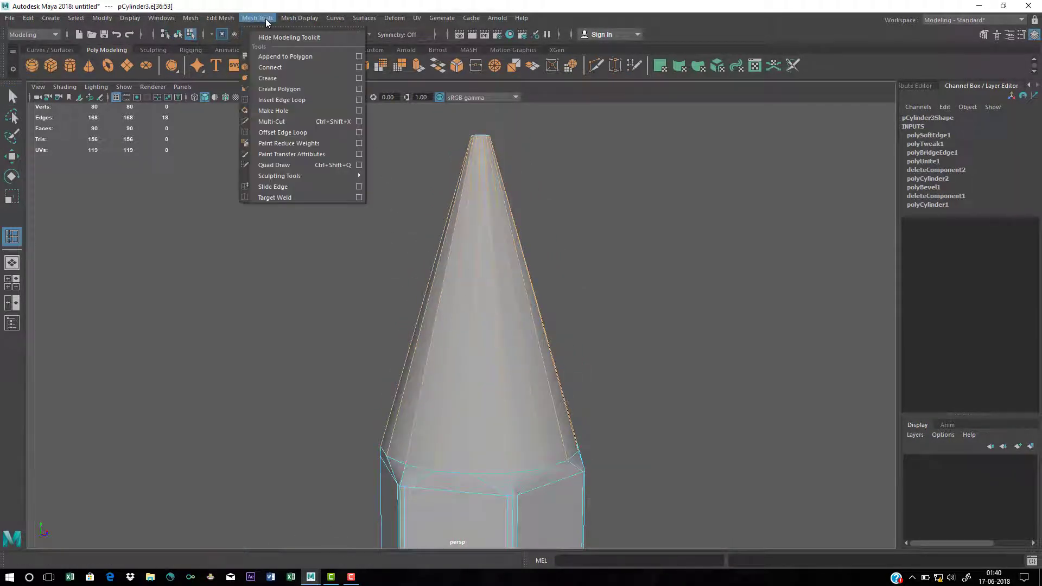
left_click(274, 101)
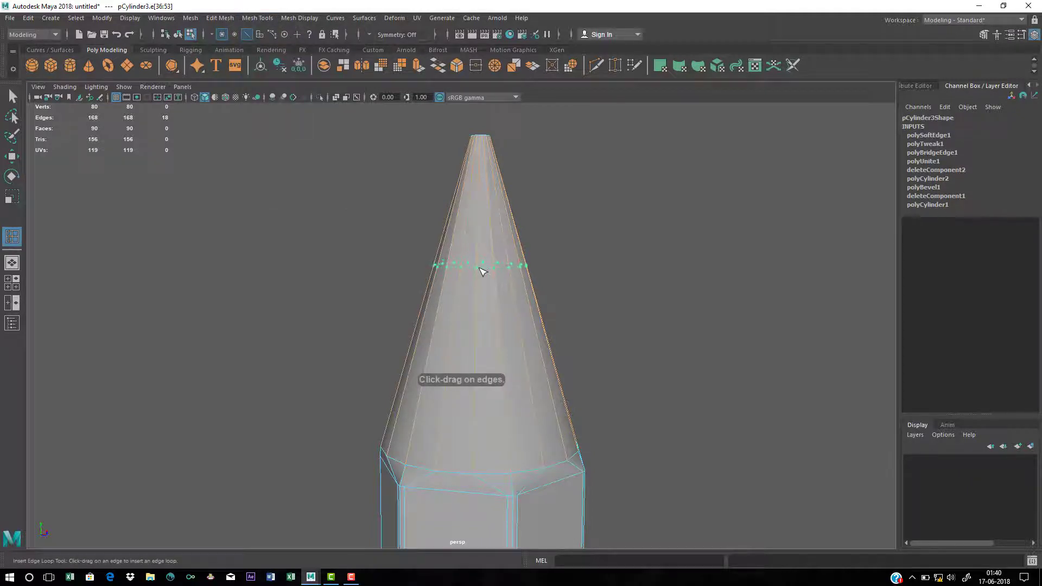
left_click(480, 268)
key("q")
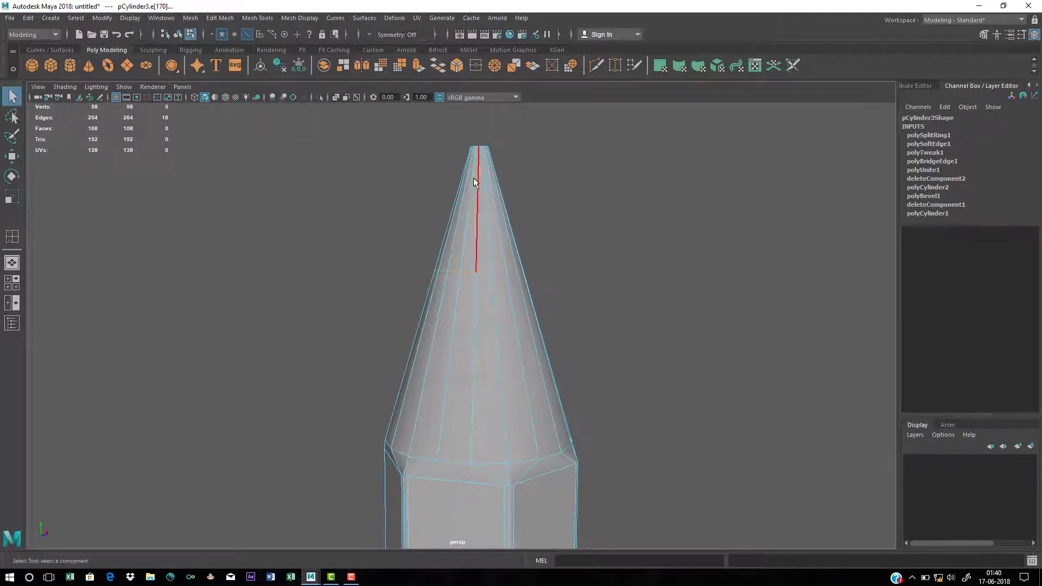
Select all the faces of the pencil tip above the inserted edge loop
right_click_drag(480, 170, 476, 199)
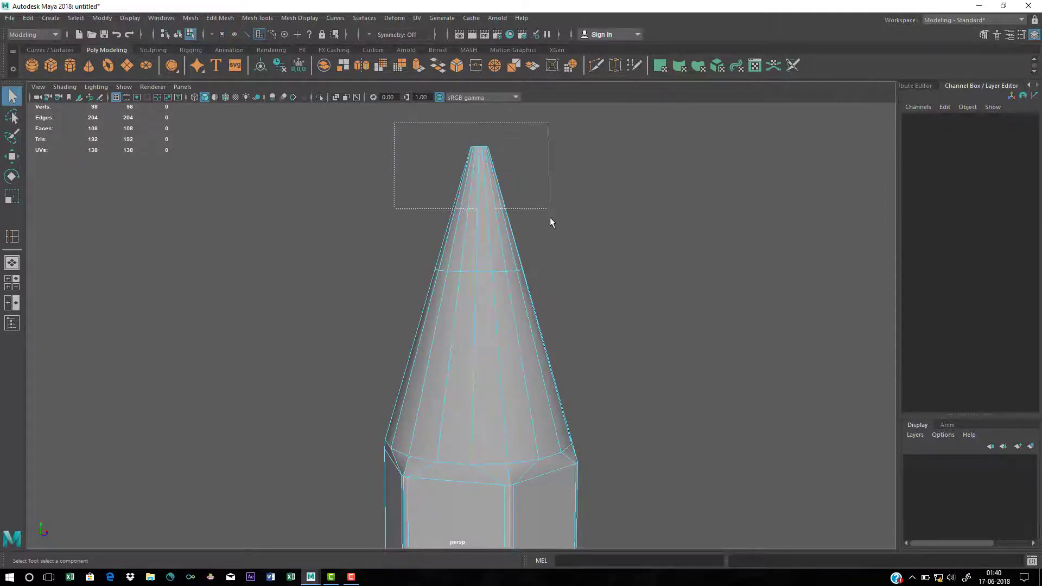
left_click_drag(550, 218, 551, 219)
left_click_drag(513, 213, 474, 251, "alt")
middle_click_drag(471, 230, 446, 145, "alt")
left_click(505, 222)
left_click_drag(498, 230, 466, 197, "alt")
middle_click_drag(457, 228, 453, 143, "alt")
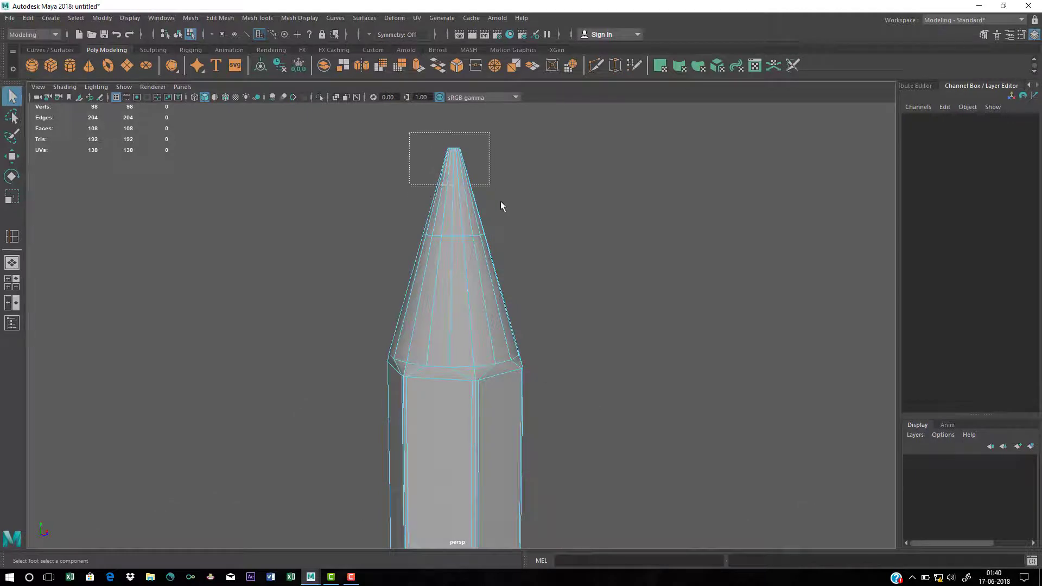
left_click_drag(500, 205, 502, 204)
middle_click_drag(486, 214, 478, 205, "alt")
Assign a new Blinn material to the selected tip faces
right_click(445, 177)
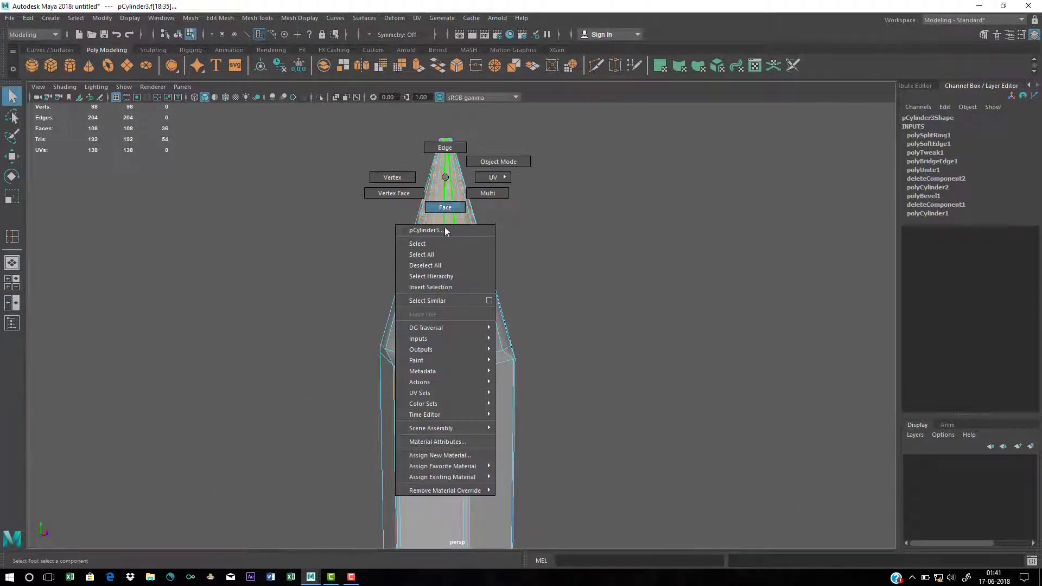
mouse_move(407, 478)
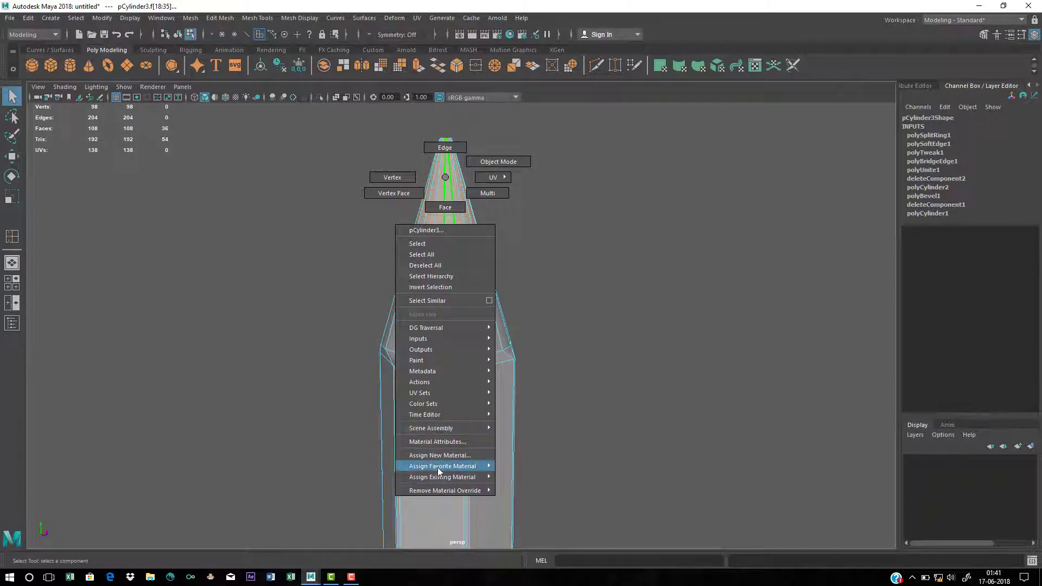
mouse_move(454, 470)
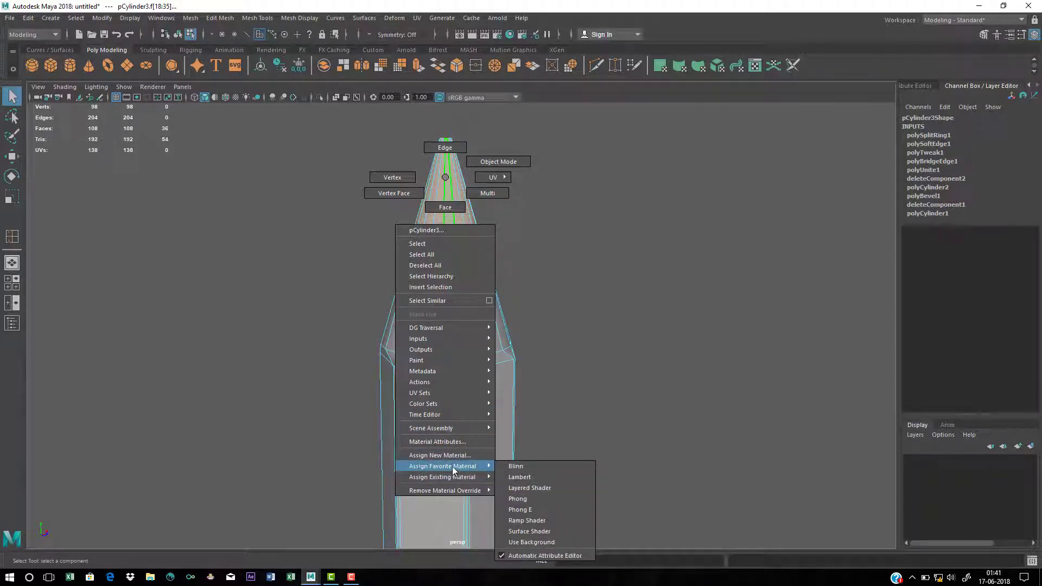
left_click(516, 468)
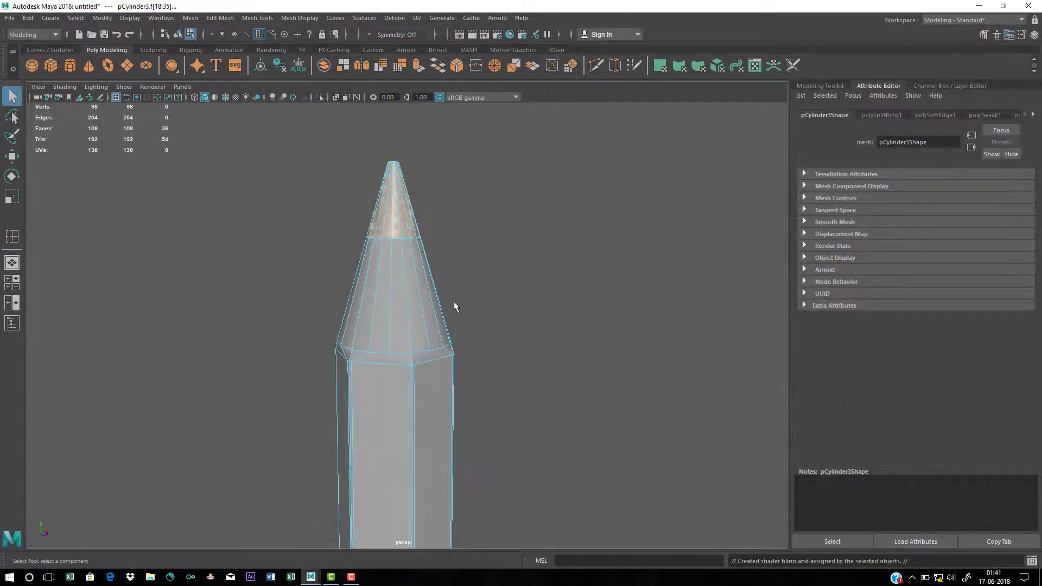
left_click_drag(428, 278, 454, 296, "alt")
middle_click_drag(421, 270, 421, 304, "alt")
scroll(419, 261, "up", 3)
middle_click_drag(417, 261, 414, 277, "alt")
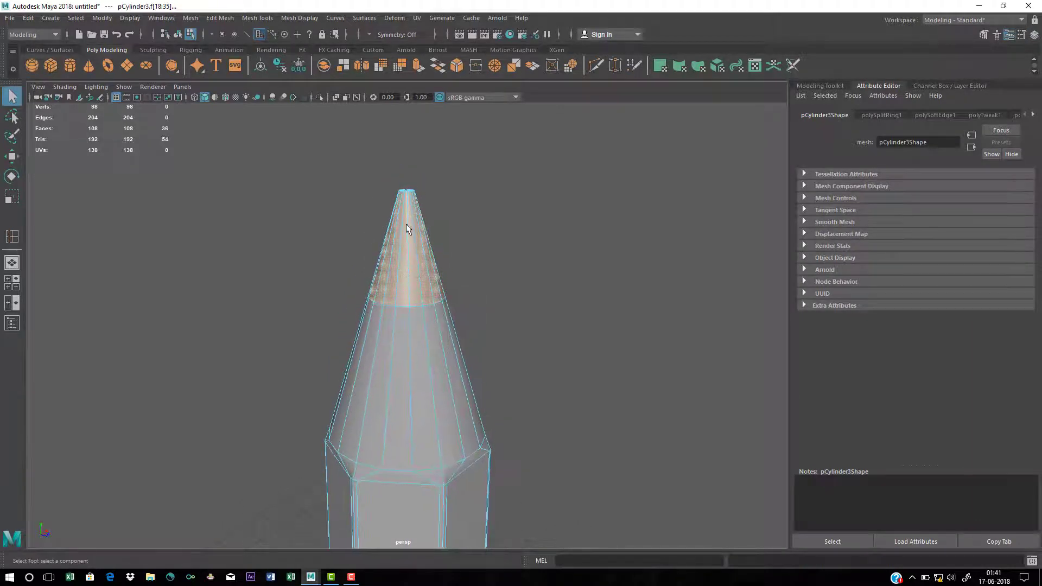
Darken the color of the blinn1 material to dark grey and return to object mode with the pencil deselected
left_click(1033, 116)
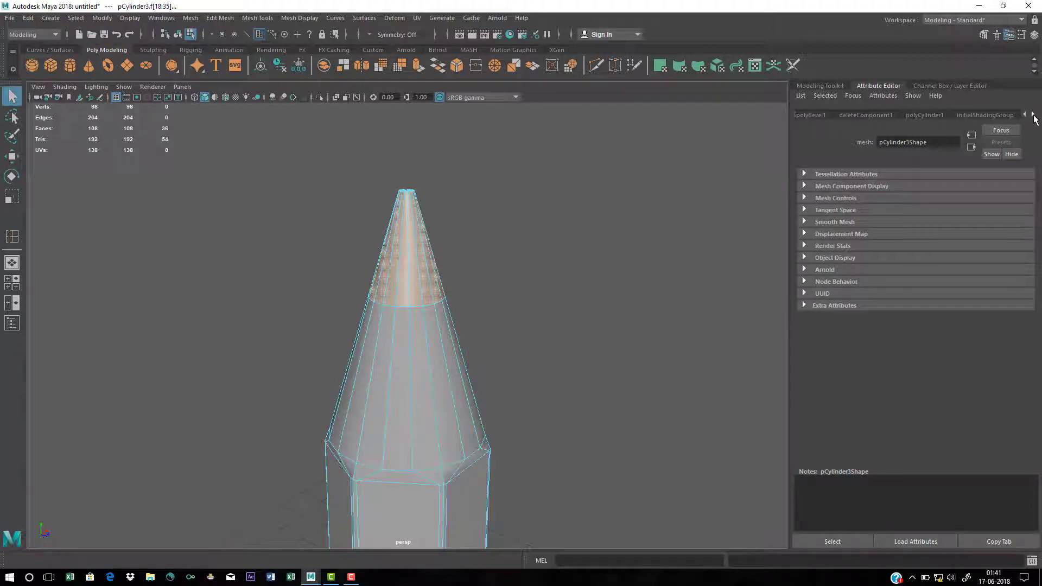
left_click(1032, 116)
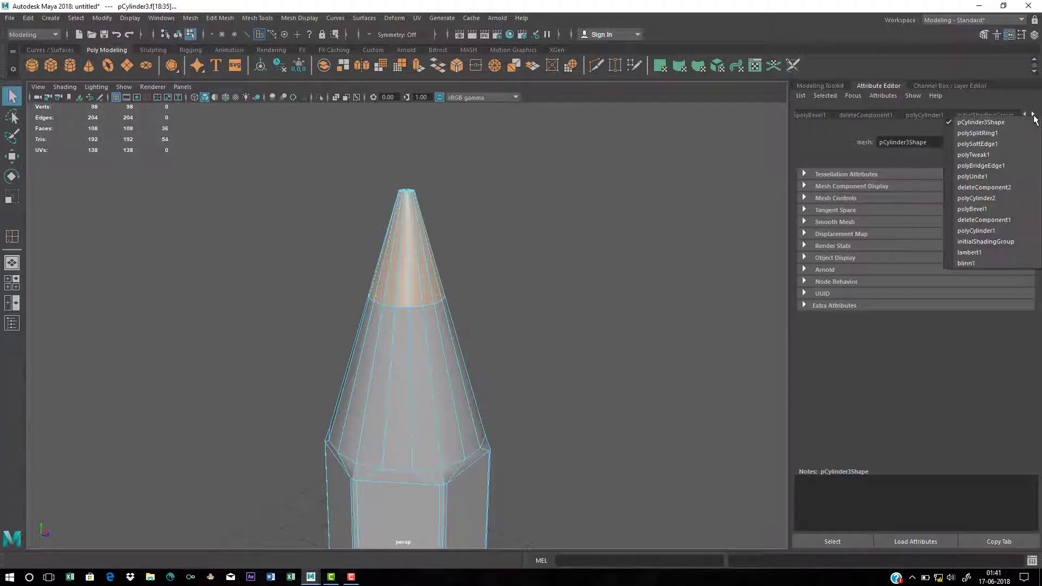
left_click(975, 264)
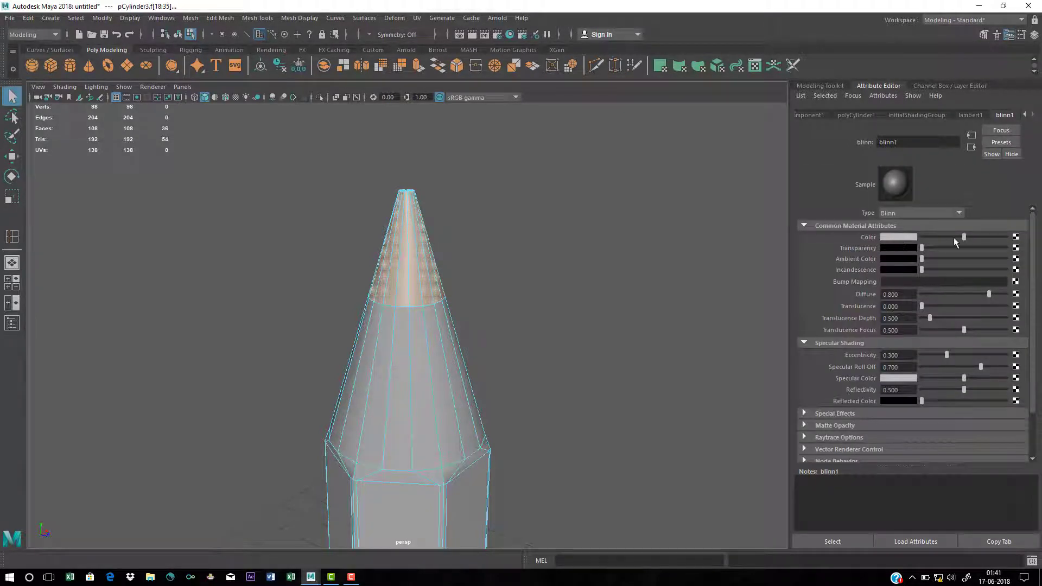
left_click_drag(964, 238, 930, 239)
right_click(402, 246)
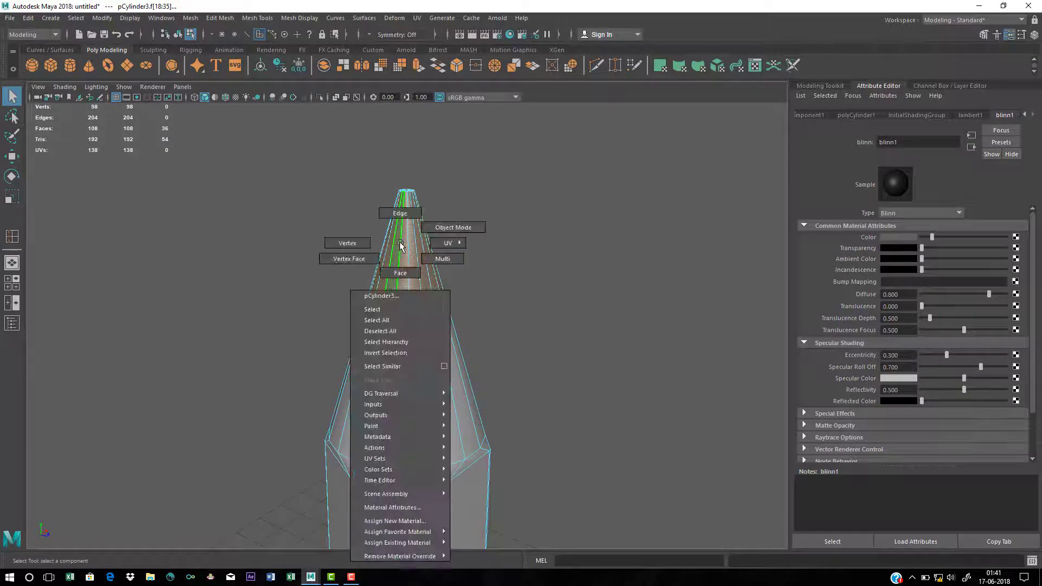
right_click_drag(400, 243, 453, 227)
left_click(540, 227)
scroll(578, 295, "down", 12)
middle_click_drag(537, 332, 535, 279, "alt")
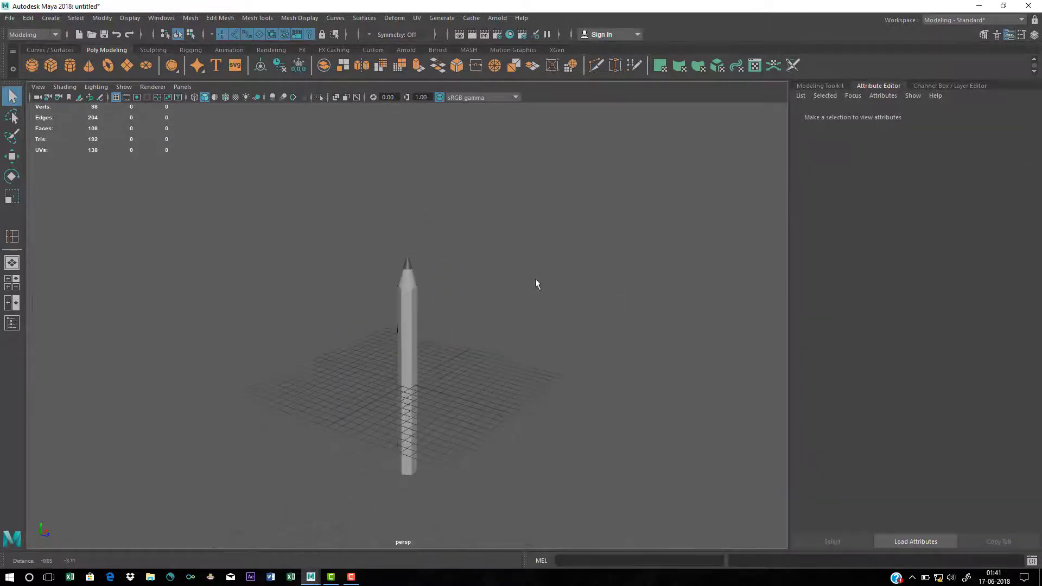
Lengthen the pencil by moving the vertices of its bottom end down about 14.9 units in Y, then deselect the mesh
scroll(565, 344, "up", 4)
middle_click_drag(548, 353, 543, 283, "alt")
left_click(407, 313)
scroll(446, 326, "down", 1)
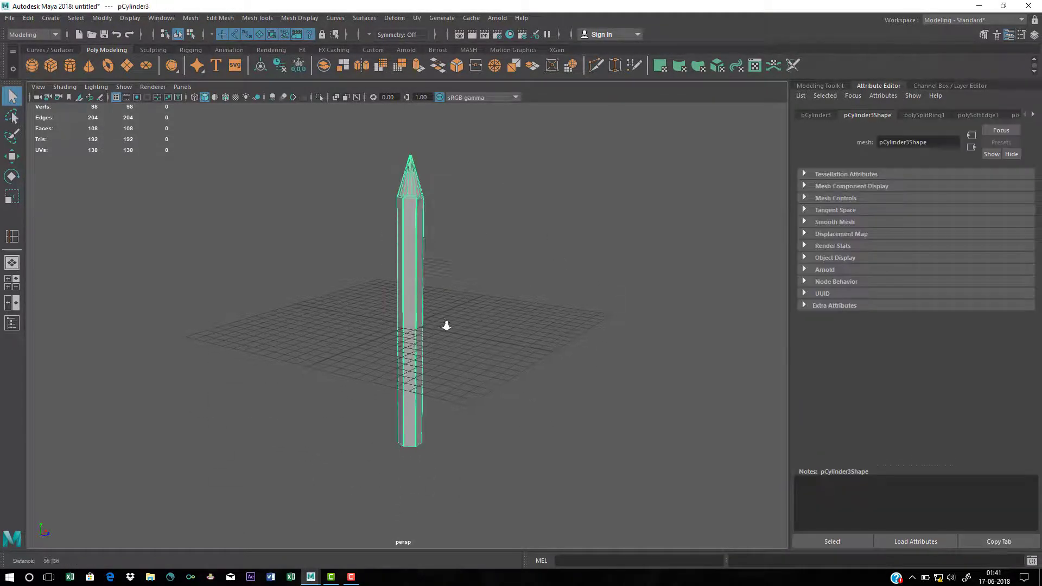
scroll(446, 325, "down", 2)
right_click_drag(417, 259, 357, 260)
left_click_drag(350, 368, 455, 424)
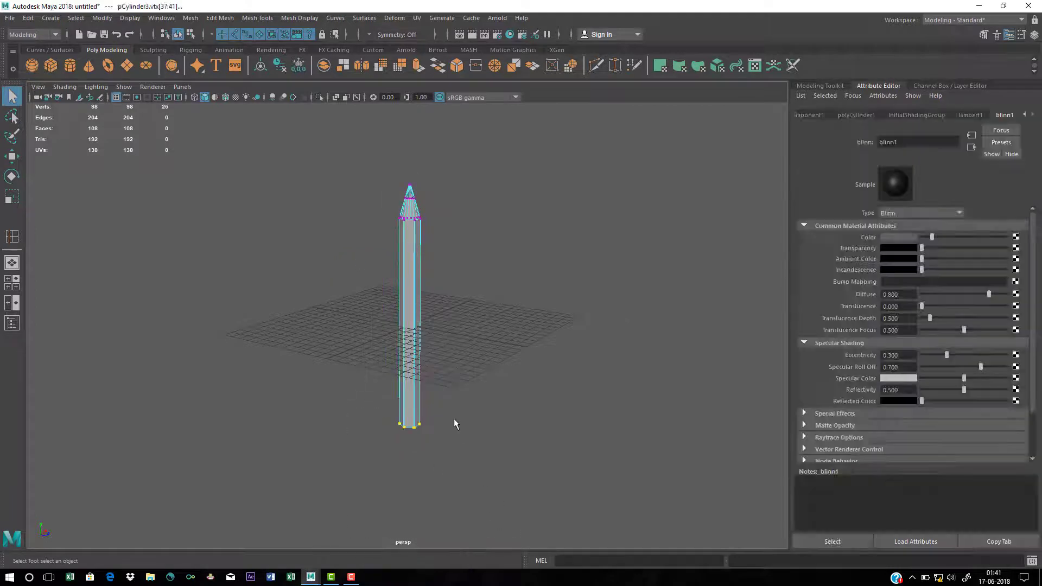
key("w")
left_click_drag(408, 373, 409, 424)
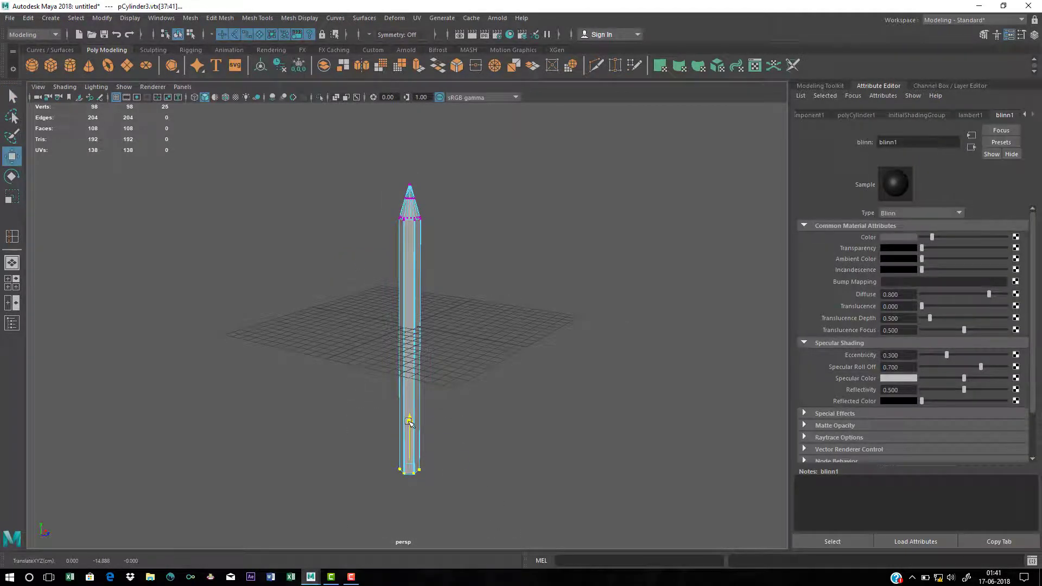
key("q")
scroll(440, 287, "up", 3)
right_click_drag(417, 247, 504, 190)
left_click(501, 209)
Select the triangular cap faces closing the pencil's bottom end, leaving the long side faces unselected, and delete them
middle_click_drag(482, 282, 487, 222, "alt")
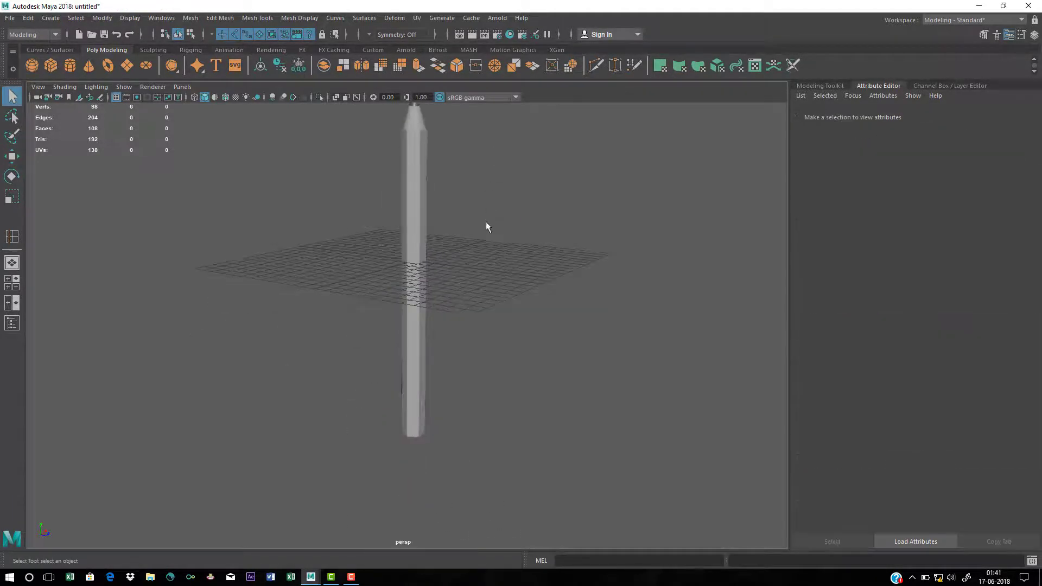
mouse_move(487, 227)
left_mouse_down("alt")
mouse_move(489, 170)
mouse_move(432, 288)
mouse_move(454, 380)
mouse_move(508, 317)
left_mouse_up("alt")
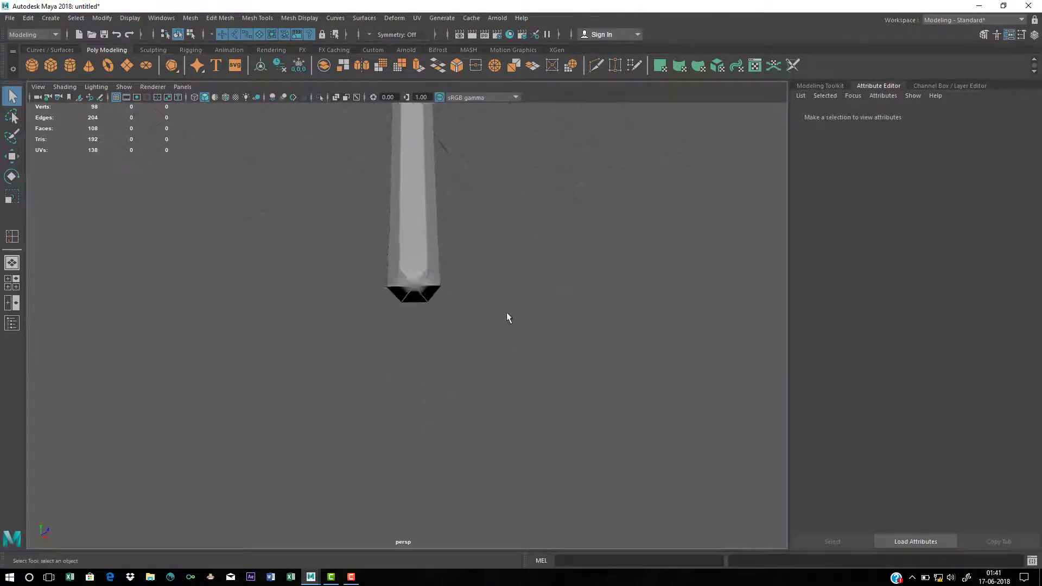
scroll(506, 315, "up", 5)
left_click(481, 237)
mouse_move(419, 163)
middle_mouse_down("alt")
mouse_move(412, 247)
mouse_move(430, 344)
middle_mouse_up("alt")
scroll(459, 329, "up", 3)
scroll(459, 329, "up", 4)
scroll(325, 217, "up", 3)
double_click(291, 193)
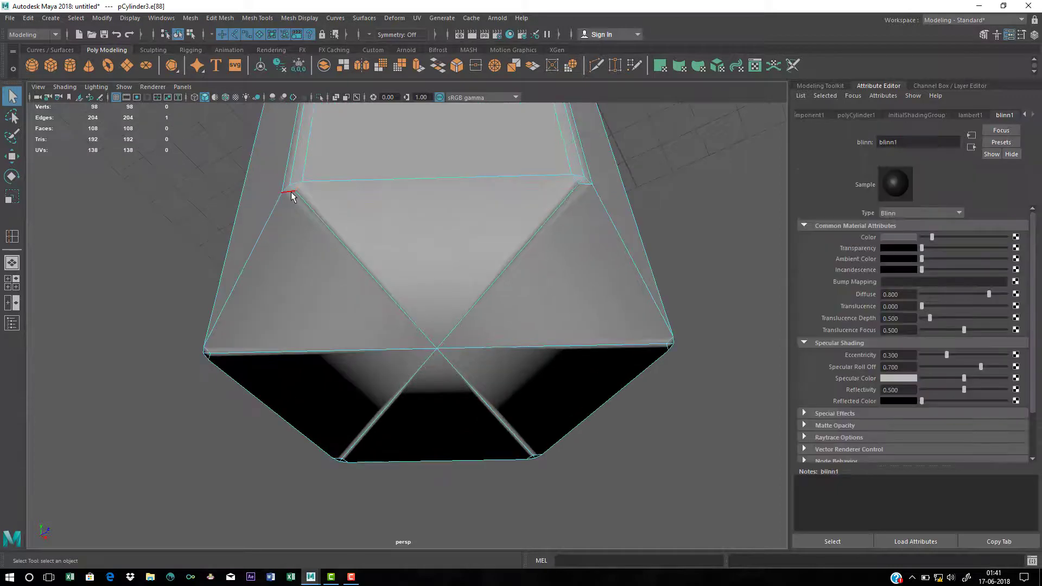
right_click_drag(502, 271, 355, 218, "alt")
mouse_move(355, 218)
left_mouse_down("alt")
mouse_move(410, 195)
mouse_move(443, 255)
left_mouse_up("alt")
right_click_drag(444, 256, 440, 283)
left_click_drag(297, 316, 617, 488)
left_click_drag(544, 345, 537, 284, "alt")
middle_click_drag(538, 284, 510, 346, "alt")
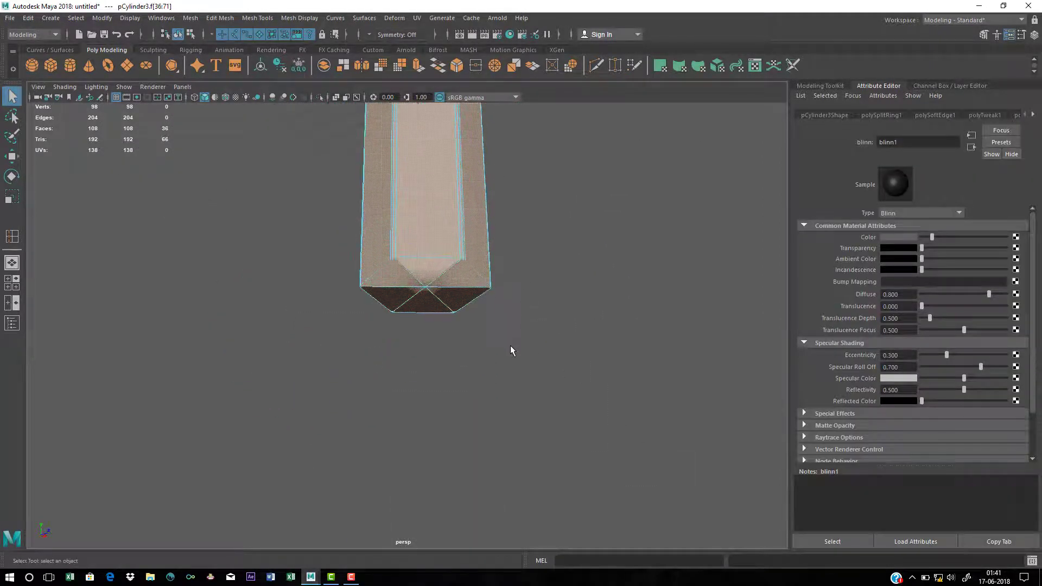
left_click_drag(305, 138, 631, 207, "ctrl")
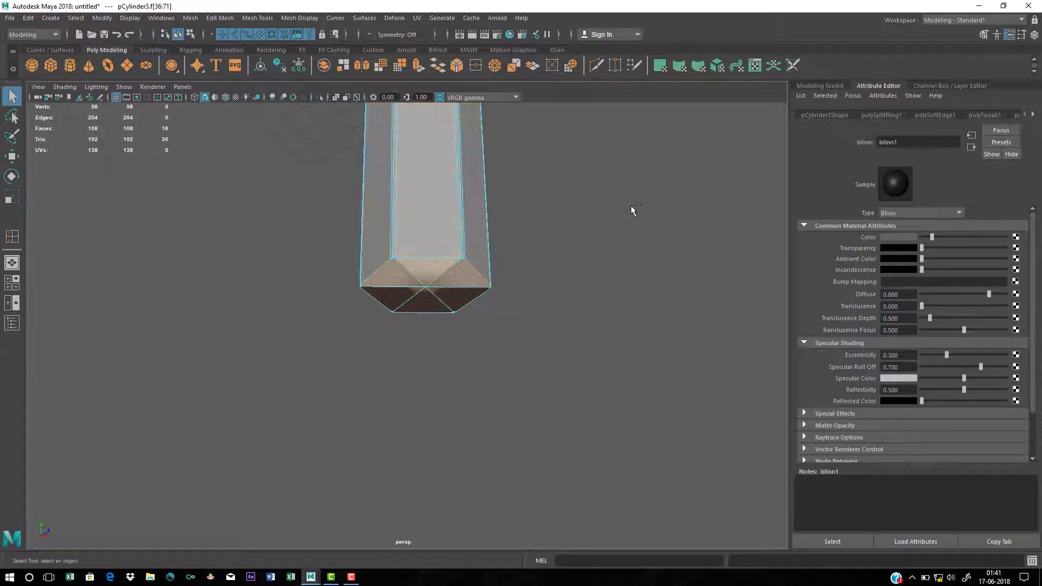
key("Delete")
Extrude the open border edge loop at the pencil's bottom end and scale it inward, leaving a small central hexagonal opening
scroll(421, 239, "up", 3)
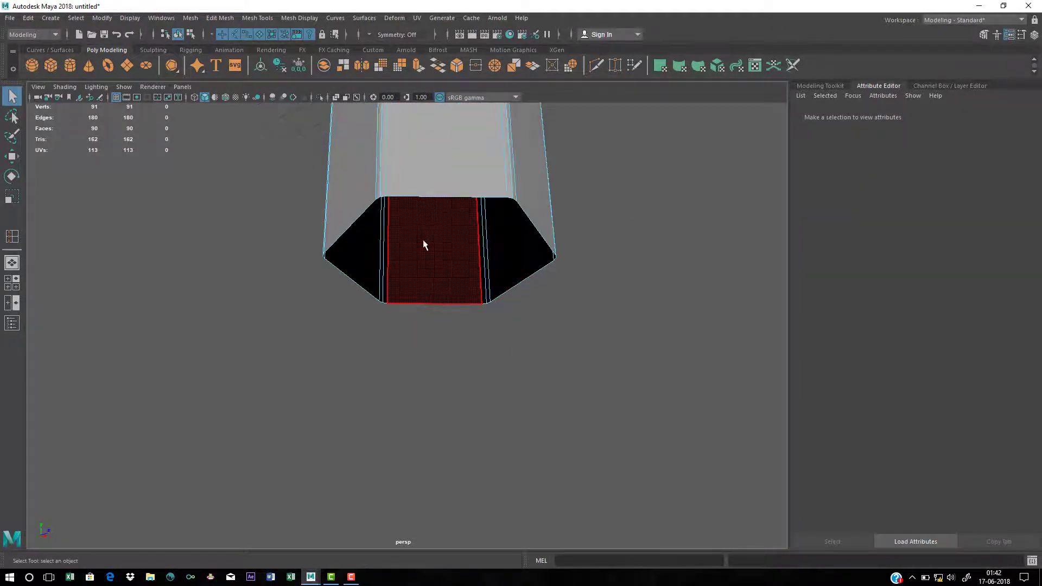
right_click_drag(423, 241, 426, 197)
double_click(426, 196)
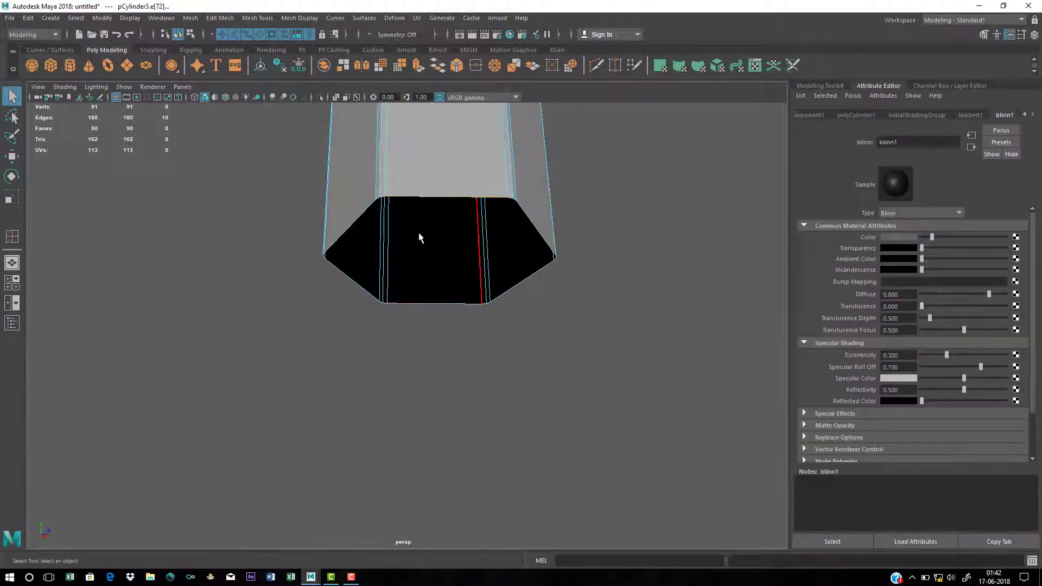
scroll(449, 158, "up", 1)
right_click_drag(449, 157, 432, 198, "shift")
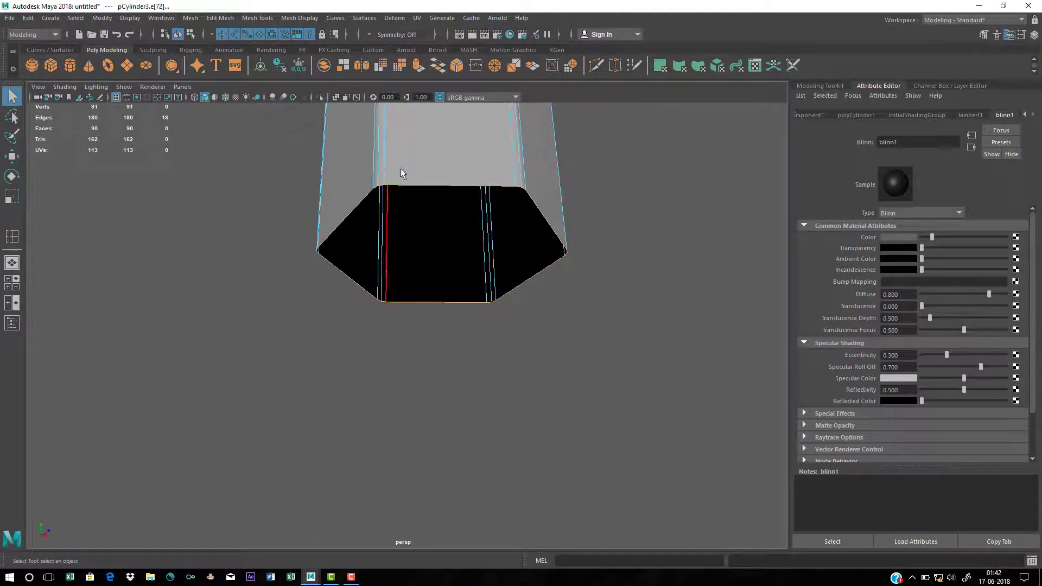
left_click(223, 19)
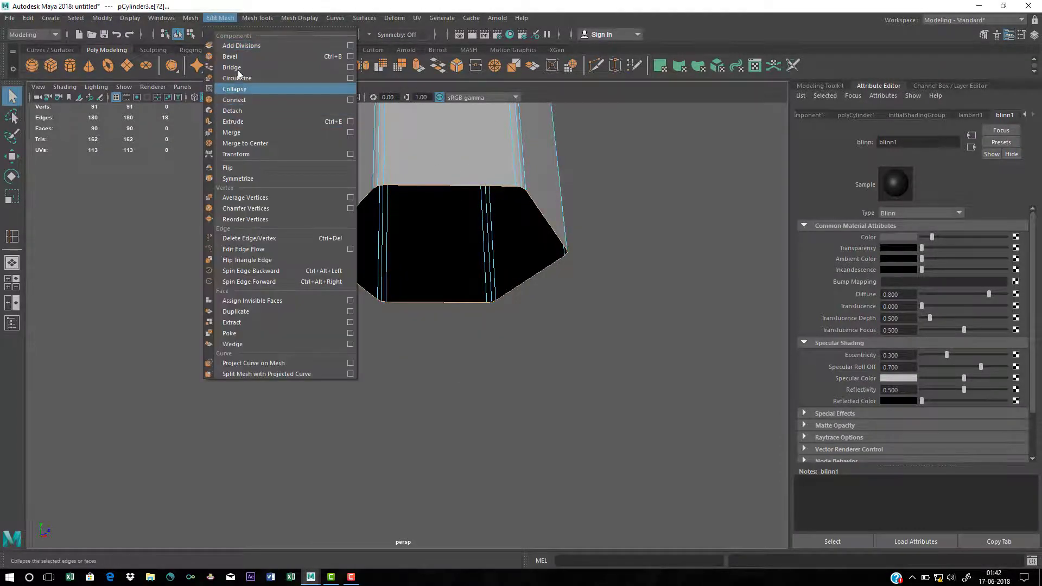
left_click(243, 122)
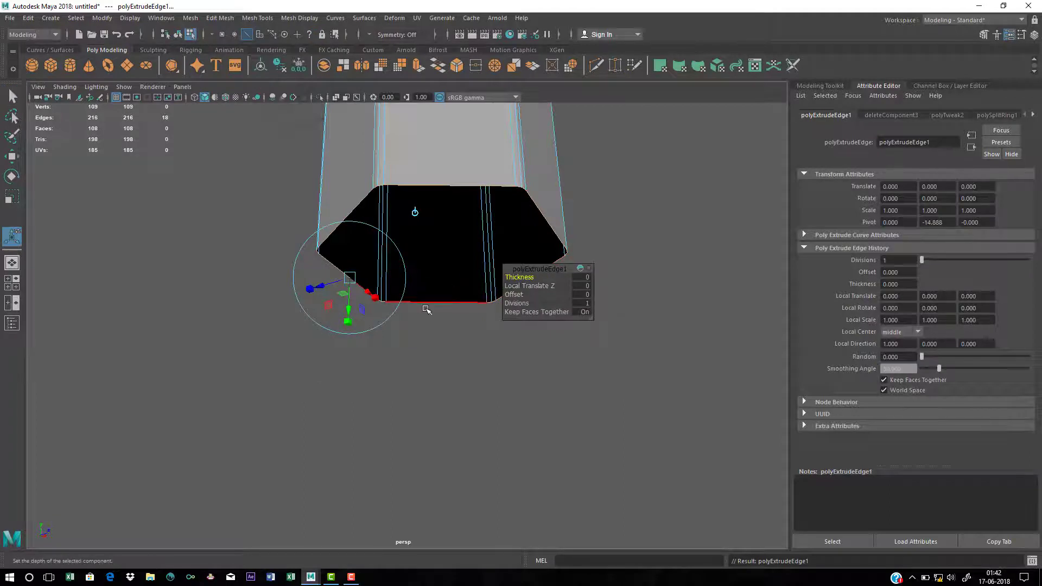
key("r")
left_click_drag(444, 252, 331, 290)
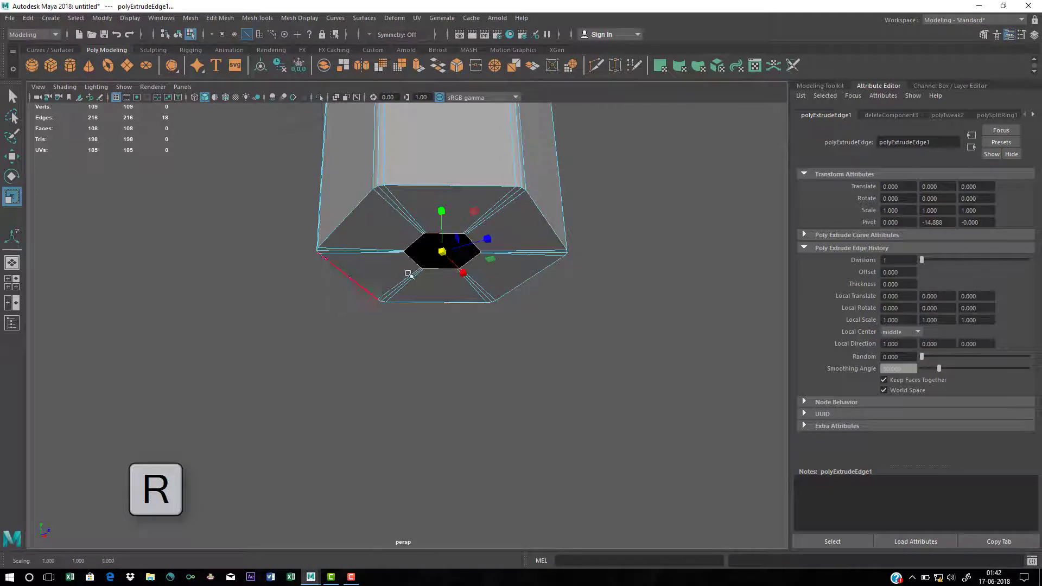
Fill the small hexagonal hole in the center of the pencil's bottom end
right_click_drag(423, 305, 421, 339, "alt")
left_click_drag(443, 297, 426, 233, "alt")
middle_click_drag(387, 226, 385, 288, "alt")
right_click_drag(392, 287, 429, 289, "alt")
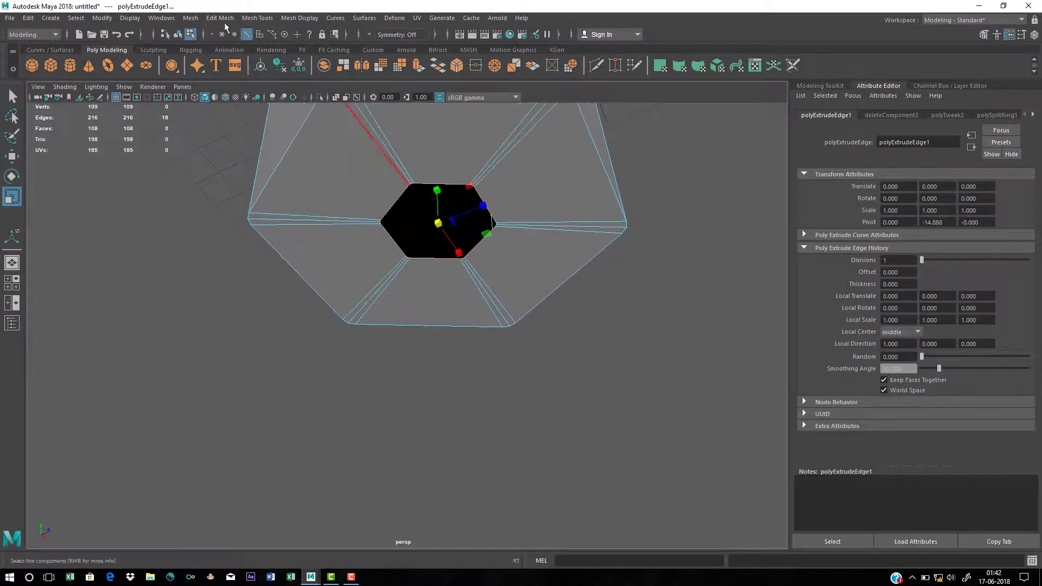
left_click(190, 18)
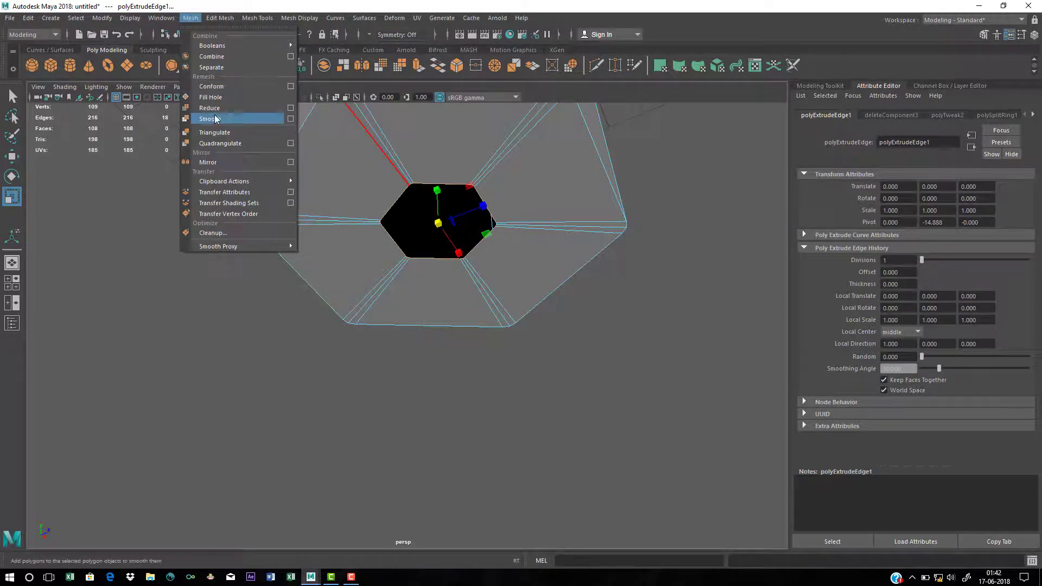
left_click(210, 98)
Assign the existing blinn1 material to the central hexagonal face of the bottom end, then return to object mode with nothing selected
right_click_drag(424, 162, 391, 240)
left_click(424, 217)
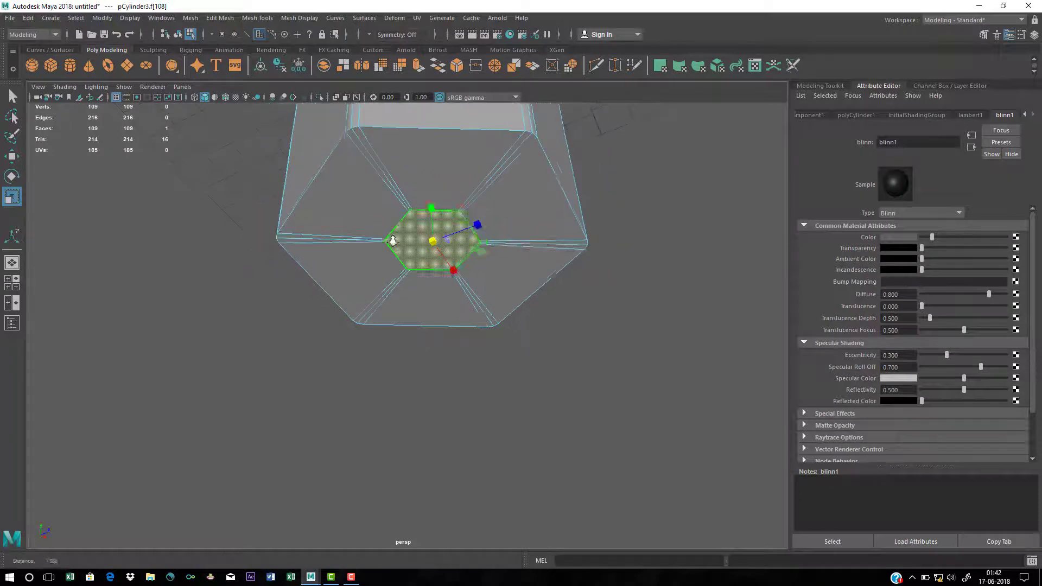
left_click_drag(391, 241, 379, 261, "alt")
left_click_drag(461, 217, 422, 270, "alt")
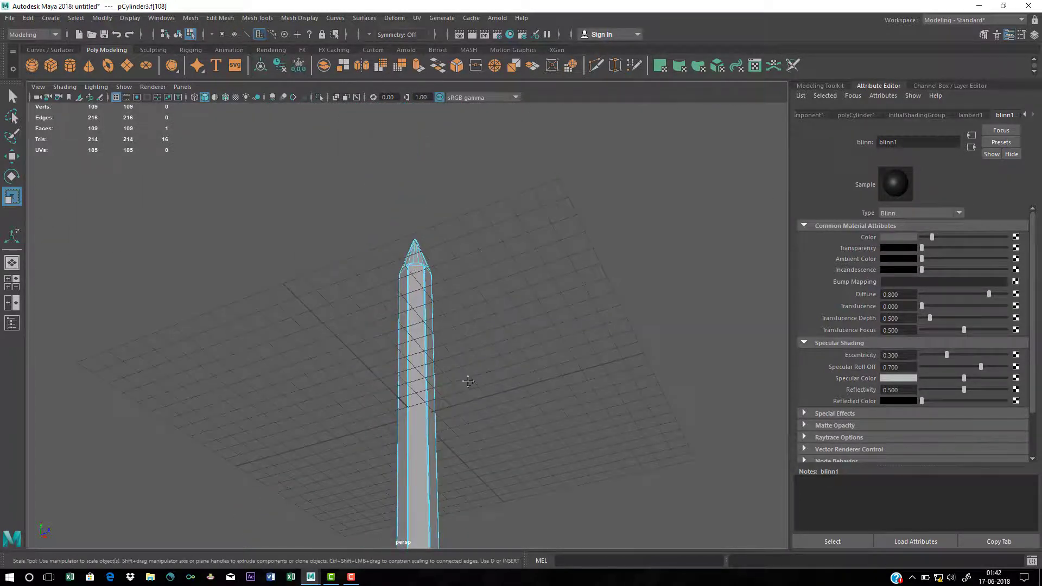
middle_click_drag(468, 381, 473, 233, "alt")
middle_click_drag(497, 419, 488, 272, "alt")
right_click_drag(449, 442, 543, 502, "alt")
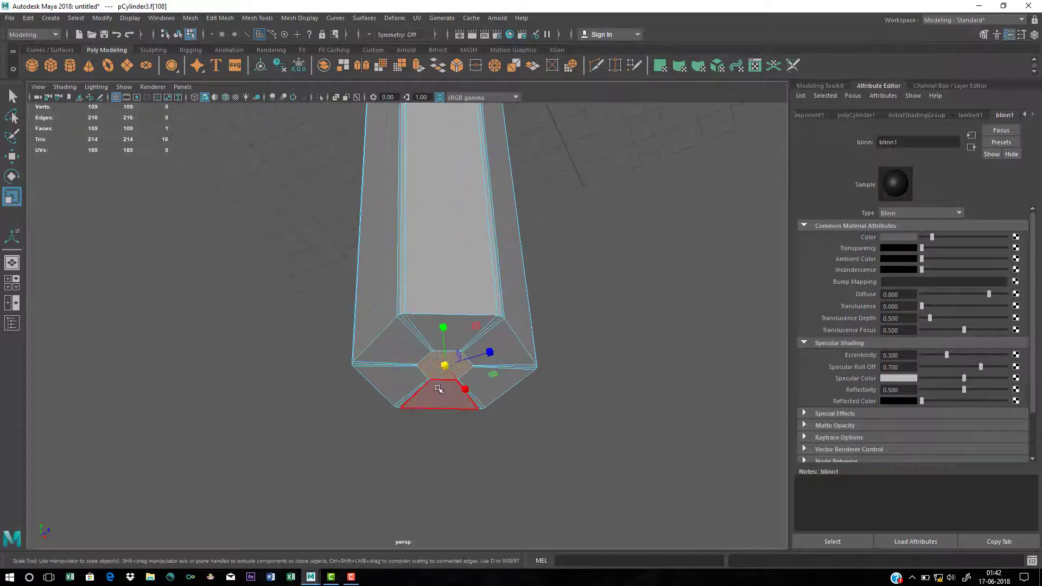
right_click_drag(432, 371, 498, 558)
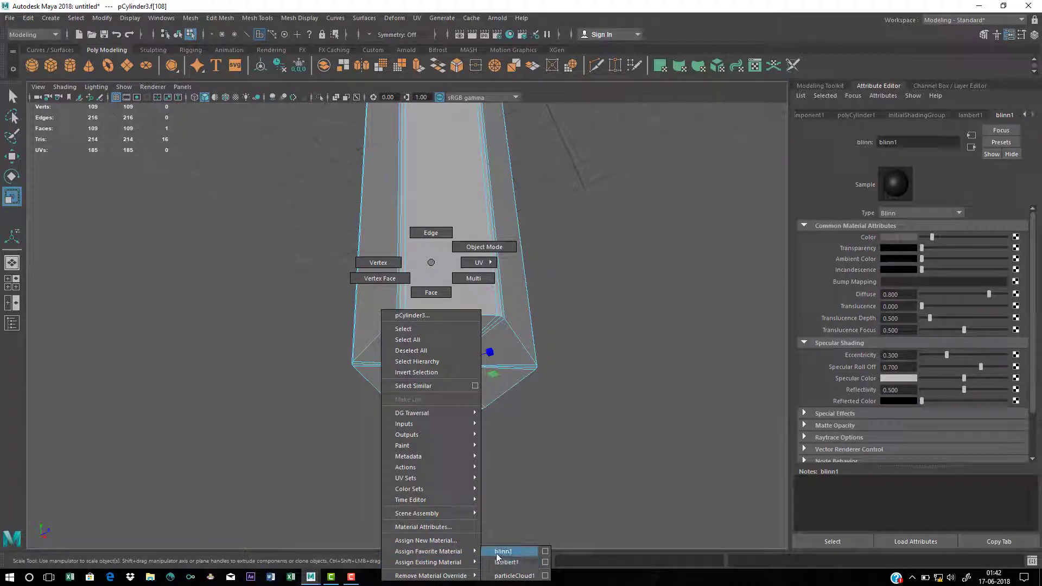
left_click(591, 371)
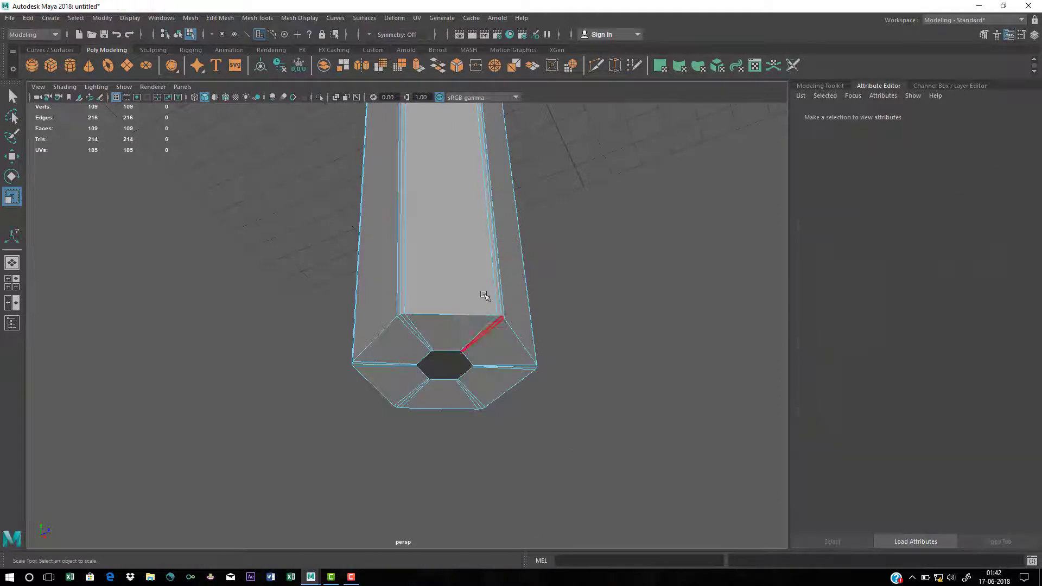
right_click_drag(486, 295, 566, 214)
left_click(565, 212)
Select all faces of the hexagonal body and its bottom end, excluding the central lead face
scroll(491, 310, "down", 5)
left_click_drag(387, 335, 380, 322, "alt")
left_click(413, 326)
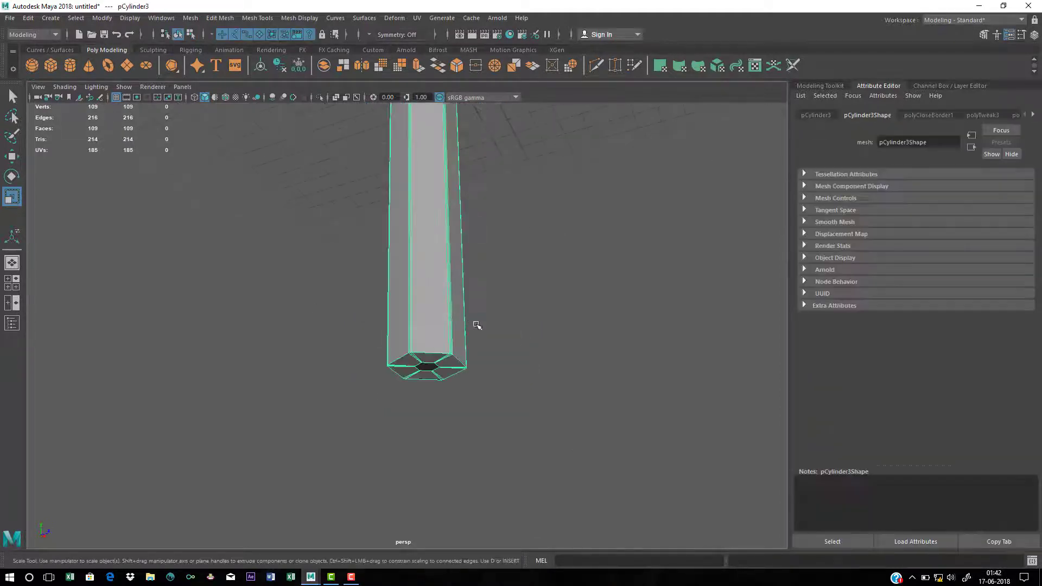
right_click_drag(405, 221, 408, 260)
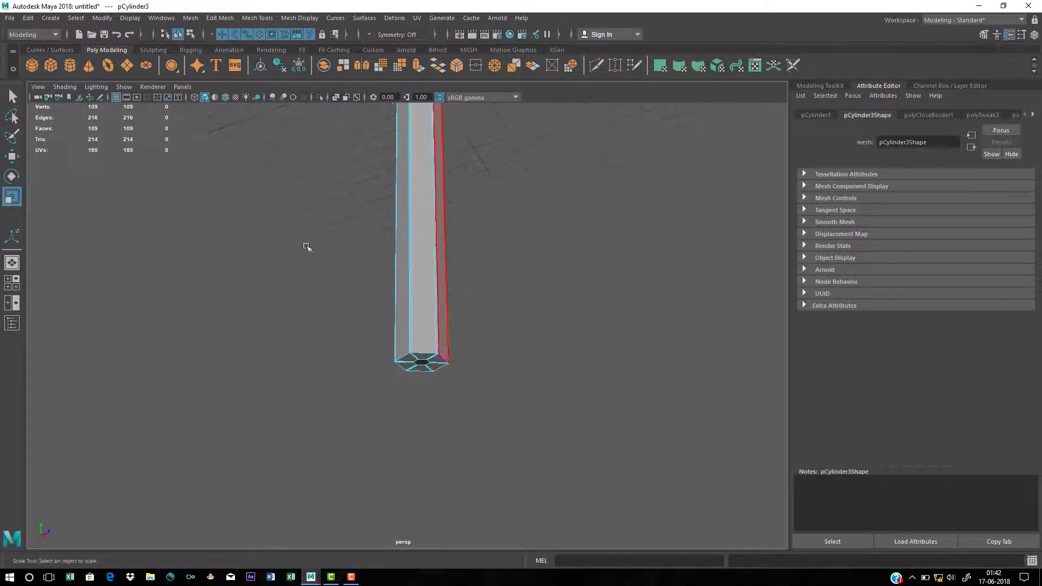
left_click_drag(305, 227, 479, 279)
scroll(389, 335, "up", 1)
left_click_drag(337, 237, 640, 451, "ctrl+shift")
scroll(499, 426, "up", 1)
left_click_drag(500, 425, 454, 390, "alt")
scroll(455, 389, "up", 4)
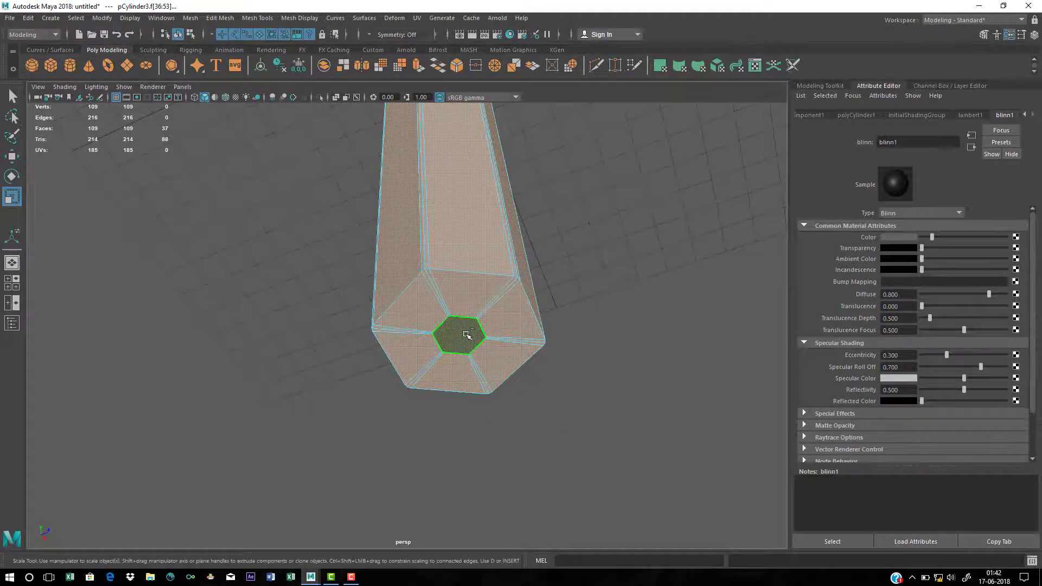
left_click(467, 335, "ctrl")
Add the six narrow transition faces between the hexagonal body and the round tip to the selection, working around the pencil
scroll(501, 373, "down", 4)
left_click_drag(330, 240, 357, 342, "alt")
scroll(278, 365, "down", 3)
mouse_move(256, 212)
left_mouse_down("alt")
mouse_move(287, 358)
mouse_move(263, 478)
left_mouse_up("alt")
middle_click_drag(418, 217, 365, 356, "alt")
scroll(366, 356, "up", 6)
left_click_drag(366, 356, 326, 296, "alt")
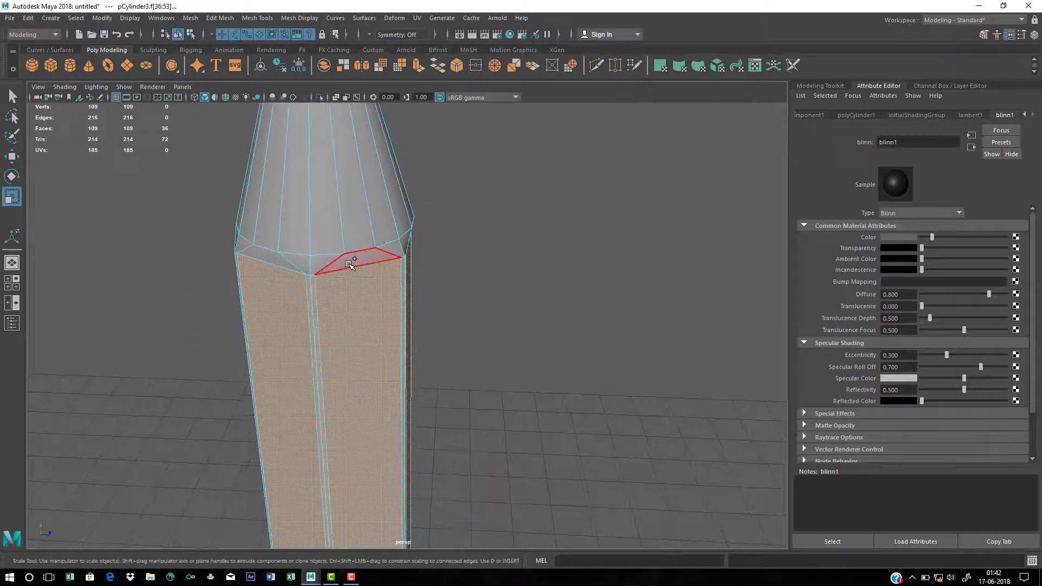
left_click(350, 265, "ctrl+shift")
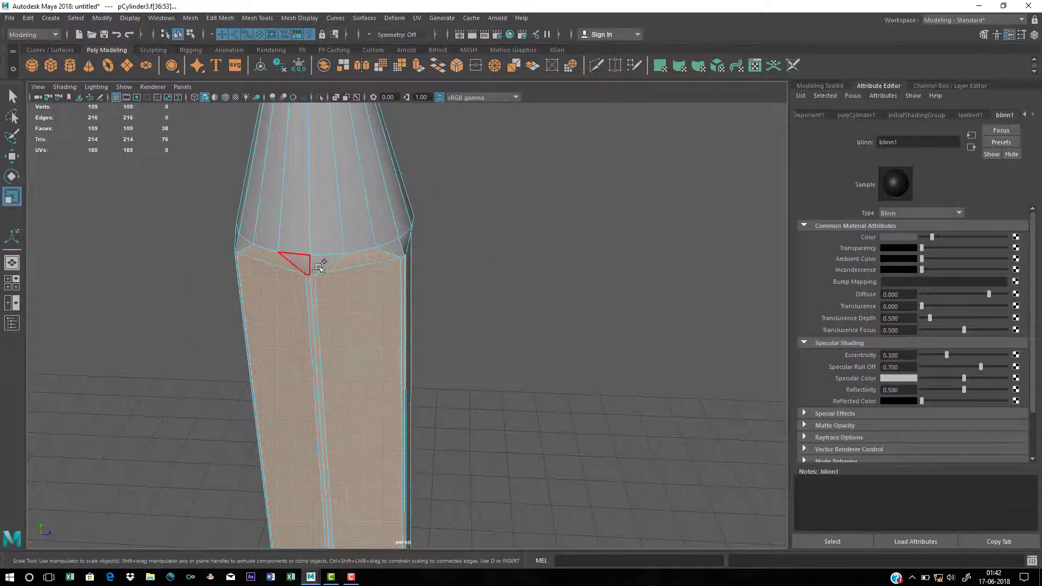
left_click_drag(393, 284, 337, 296, "alt")
middle_click_drag(442, 316, 556, 377, "alt")
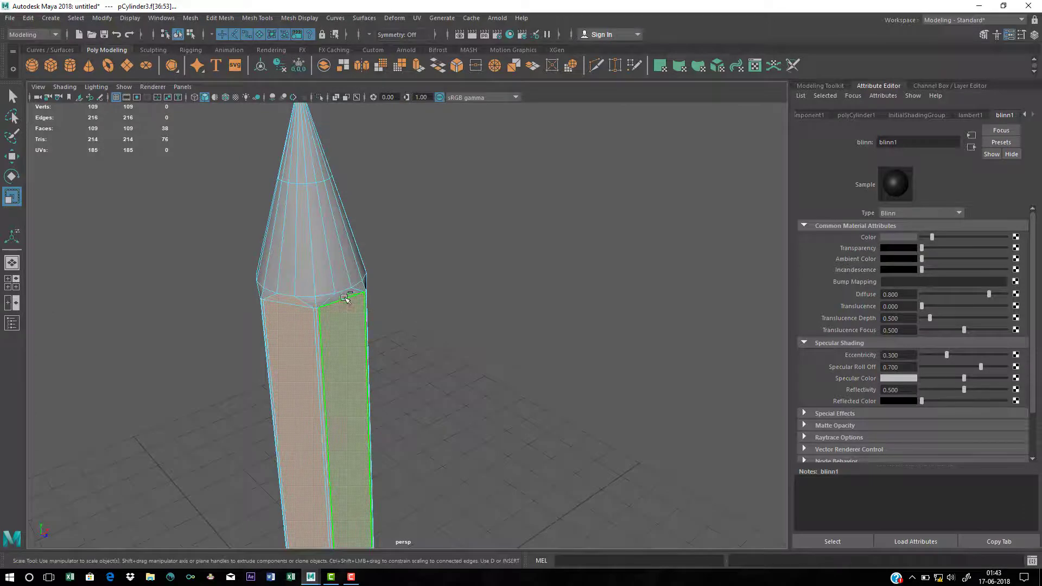
left_click_drag(425, 341, 301, 331, "alt")
scroll(301, 332, "down", 5)
middle_click_drag(302, 333, 474, 407, "alt")
scroll(255, 281, "up", 5)
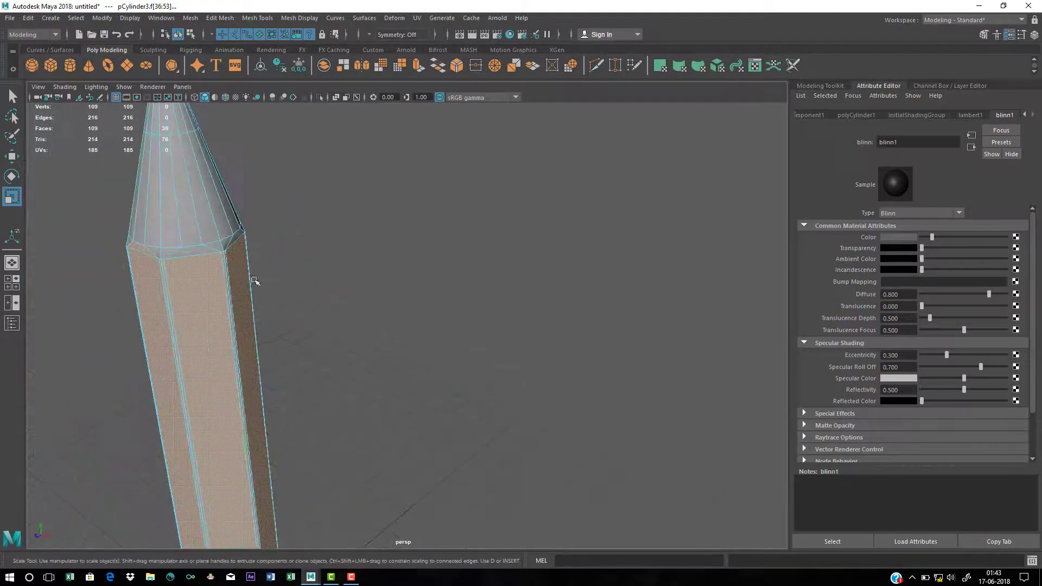
left_click(205, 251, "ctrl+shift")
middle_click_drag(264, 256, 444, 331, "alt")
left_click_drag(444, 331, 352, 324, "alt")
left_click(241, 294, "ctrl+shift")
mouse_move(241, 294)
left_mouse_down("alt")
mouse_move(312, 310)
mouse_move(290, 244)
left_mouse_up("alt")
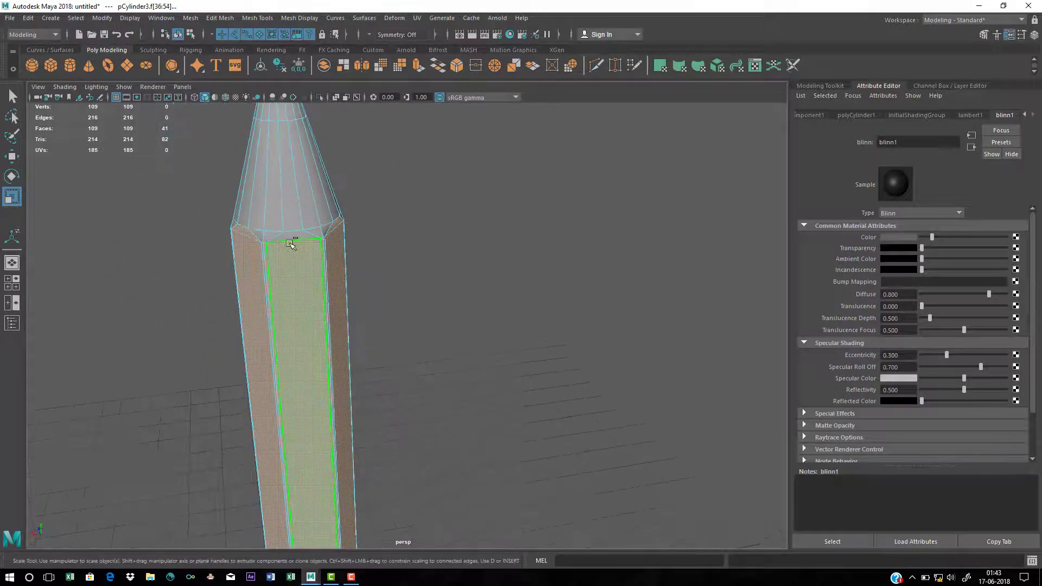
mouse_move(367, 295)
left_mouse_down("alt")
mouse_move(440, 249)
mouse_move(345, 239)
left_mouse_up("alt")
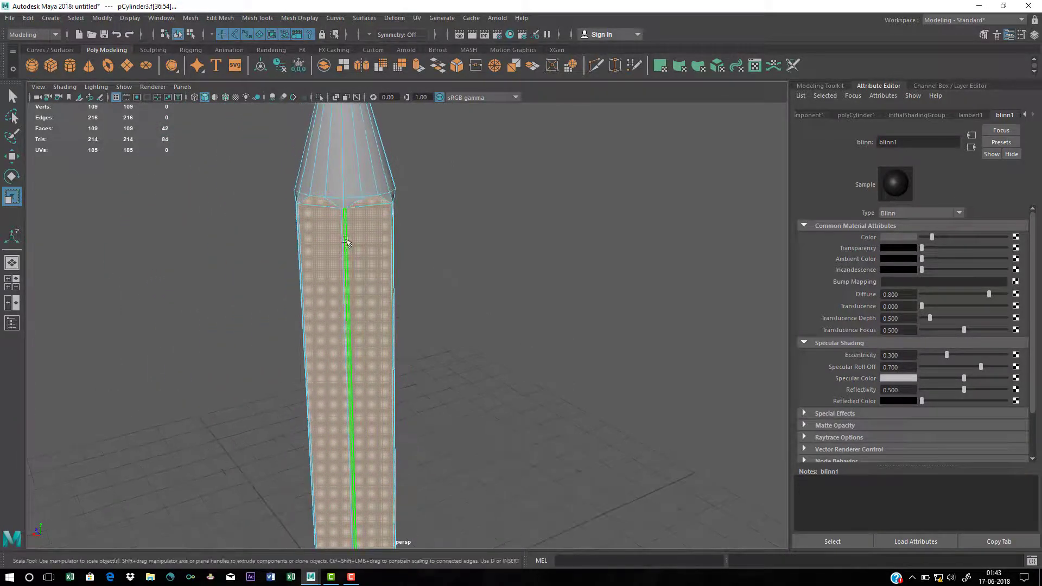
Assign a new Blinn material to the selected body faces
mouse_move(346, 239)
right_mouse_down()
mouse_move(353, 516)
mouse_move(340, 534)
right_mouse_up()
right_click_drag(404, 535, 420, 487)
key("f")
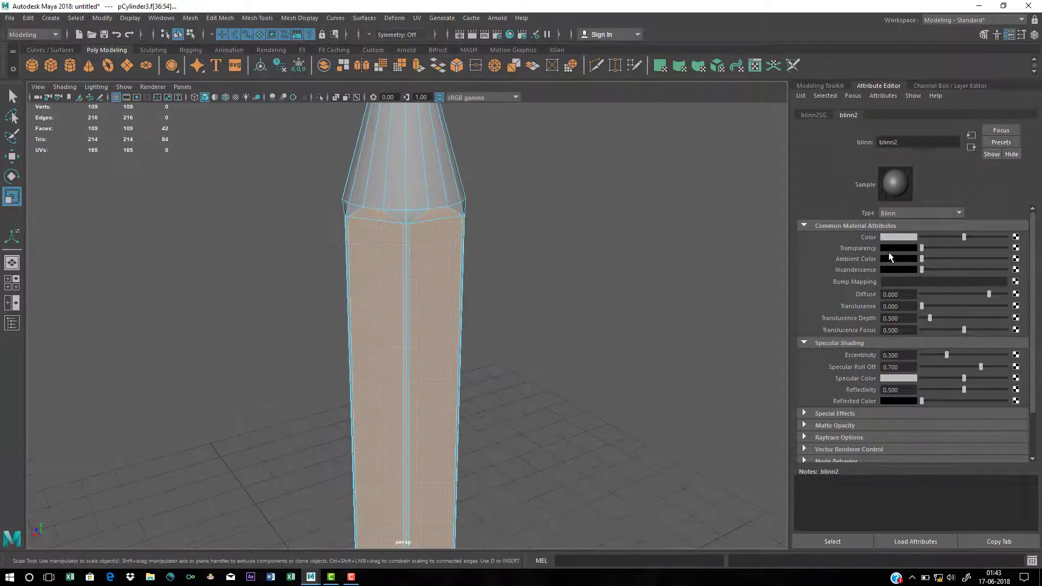
Try teal, green and orange hues for the blinn2 color, ending on orange with H 17.013, S 1.000 and V 0.814
left_click(895, 238)
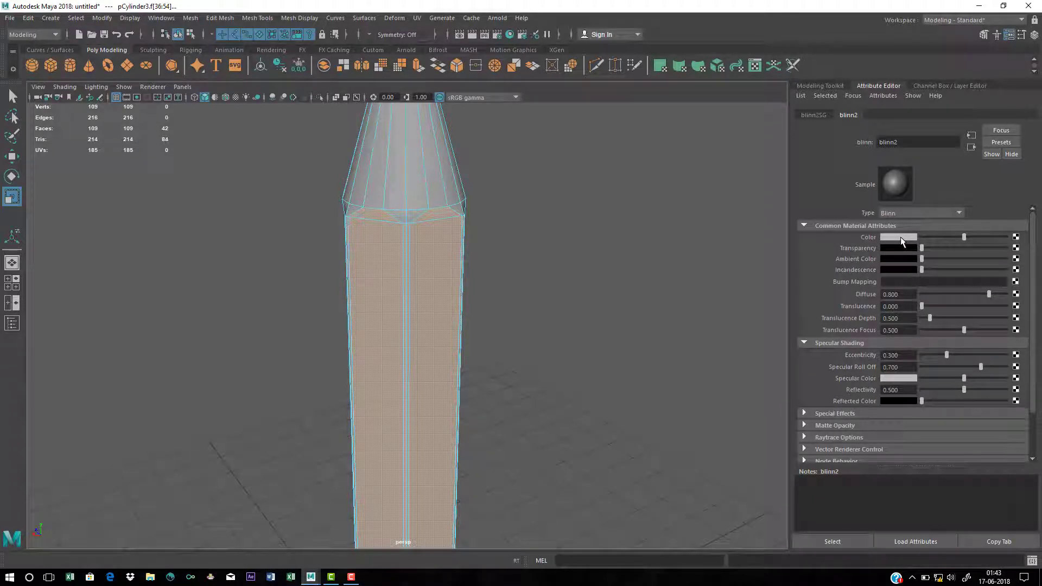
left_click(900, 238)
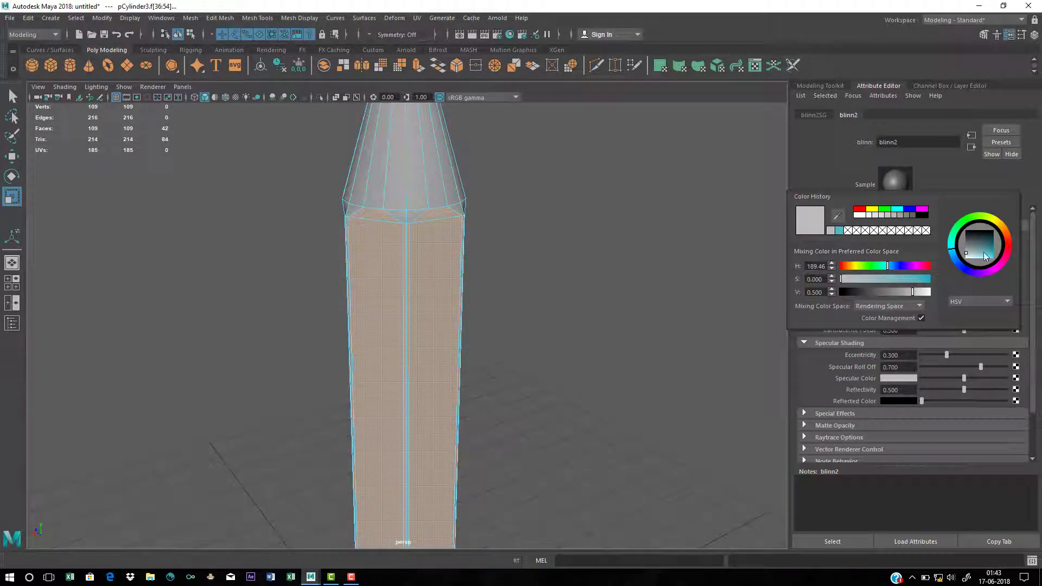
left_click(838, 231)
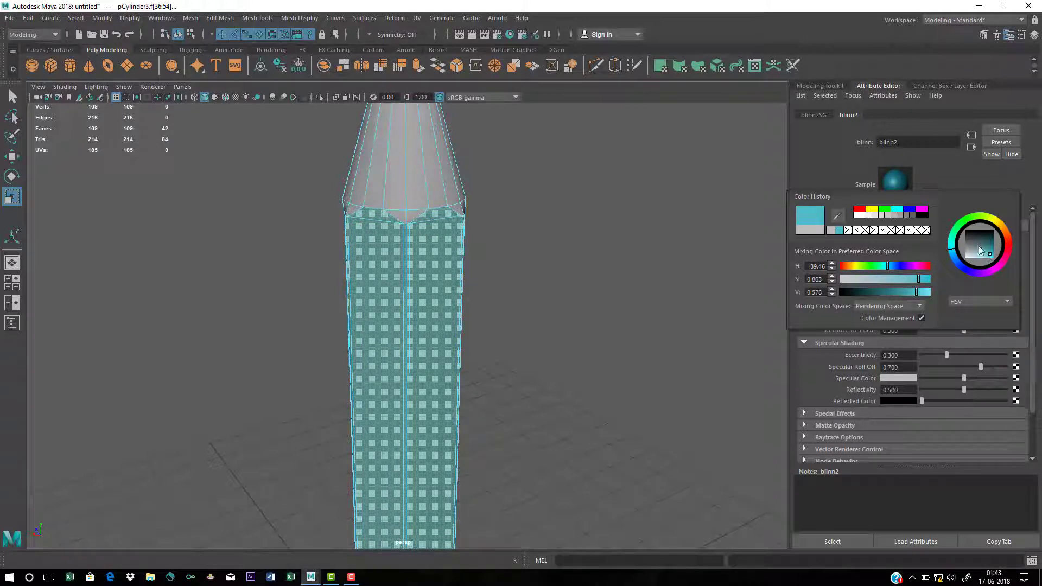
left_click_drag(954, 248, 959, 235)
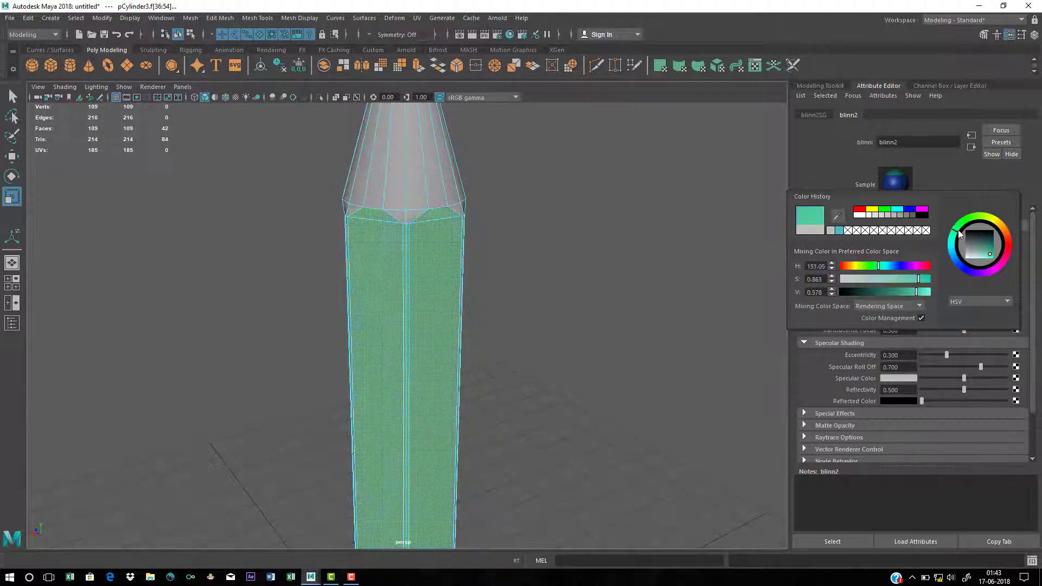
left_click(1007, 240)
mouse_move(981, 251)
left_mouse_down()
mouse_move(991, 240)
mouse_move(980, 251)
mouse_move(995, 260)
left_mouse_up()
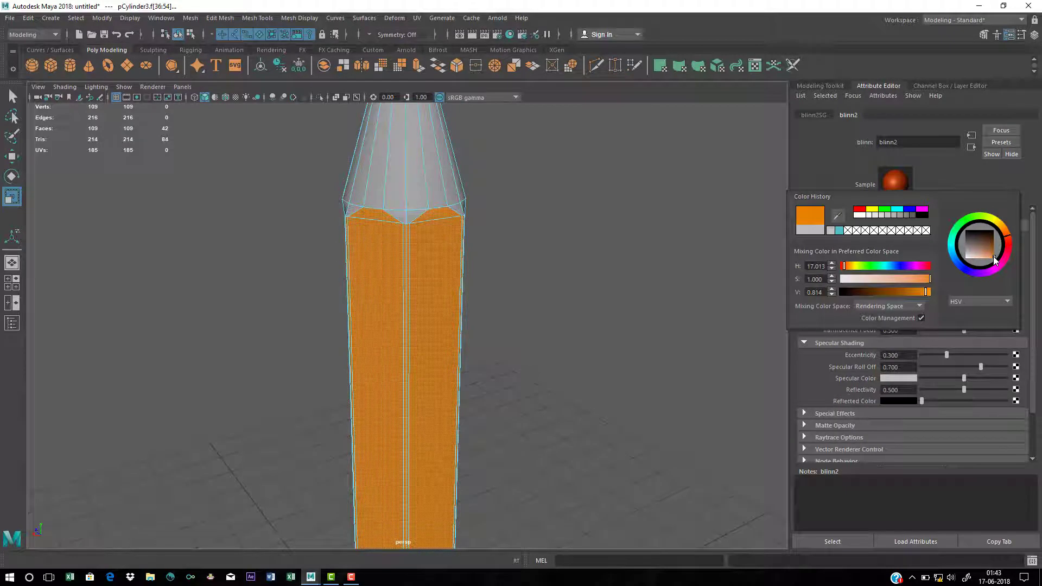
Set the blinn2 color to the teal-blue swatch from the color history
scroll(580, 286, "down", 8)
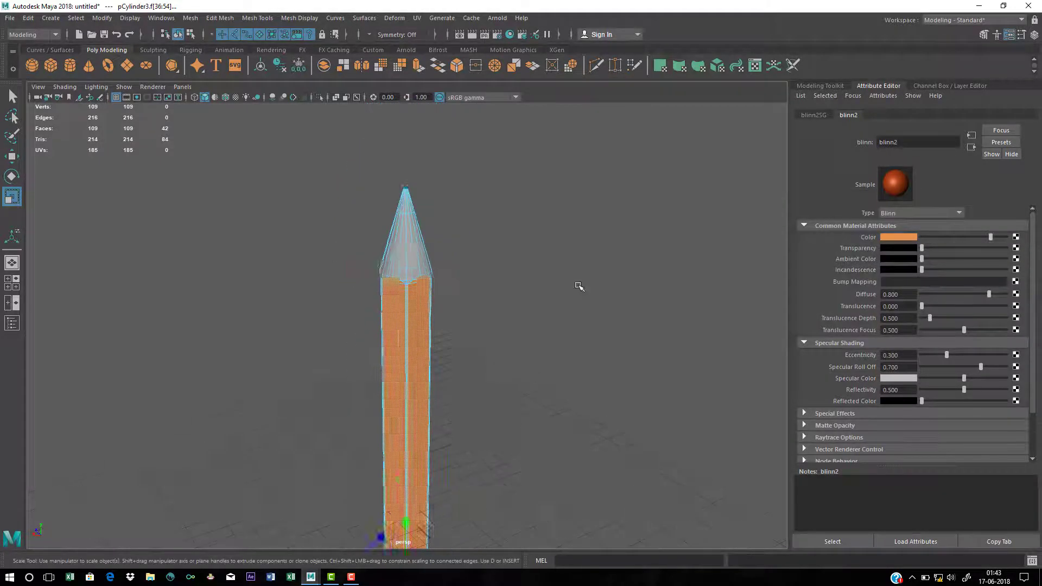
left_click(904, 237)
left_click(866, 252)
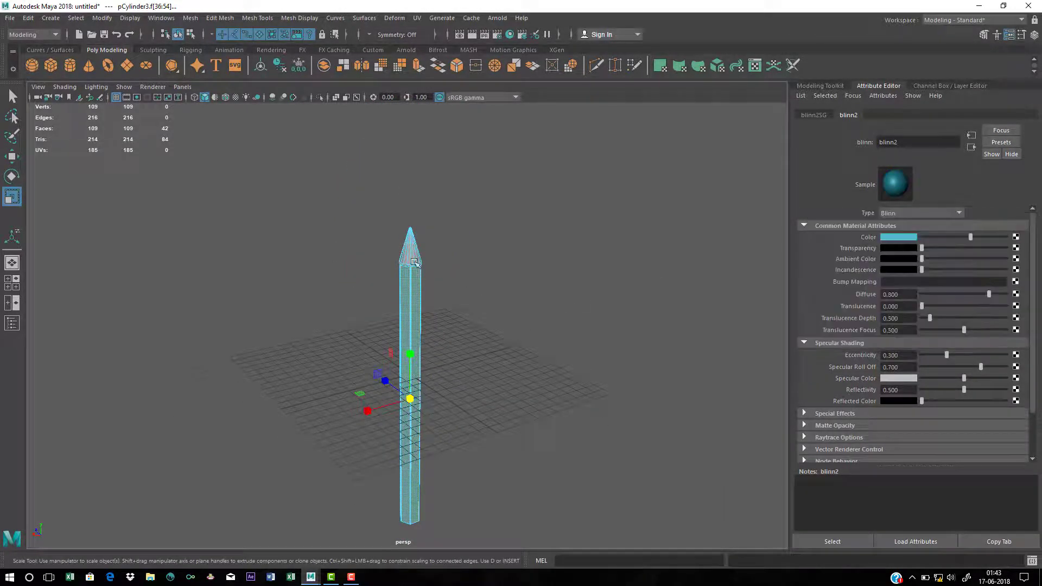
Select all faces of the pencil's tapered tip, leaving the long hexagonal body faces out of the selection
scroll(412, 299, "up", 3)
left_click(478, 247)
scroll(471, 253, "up", 4)
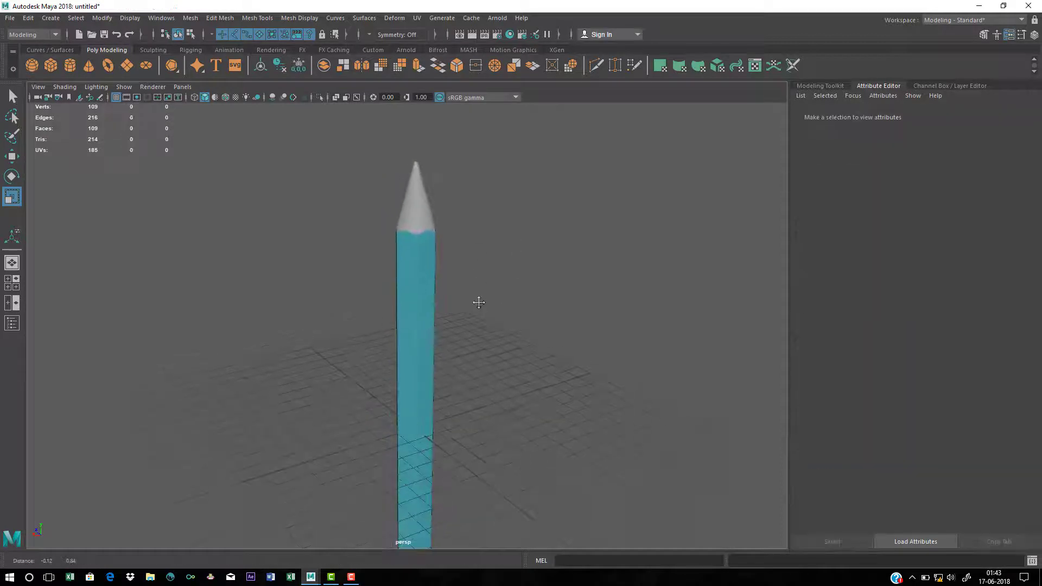
left_click(400, 226)
scroll(434, 291, "up", 2)
right_click_drag(400, 211, 400, 235)
scroll(400, 214, "up", 2)
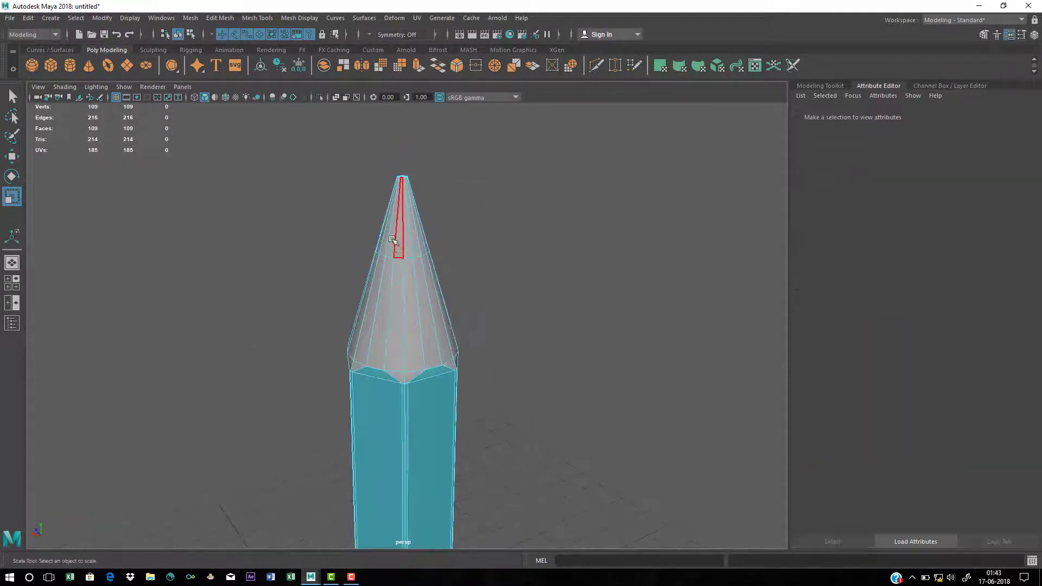
mouse_move(368, 228)
left_mouse_down("alt")
mouse_move(373, 214)
mouse_move(381, 220)
left_mouse_up("alt")
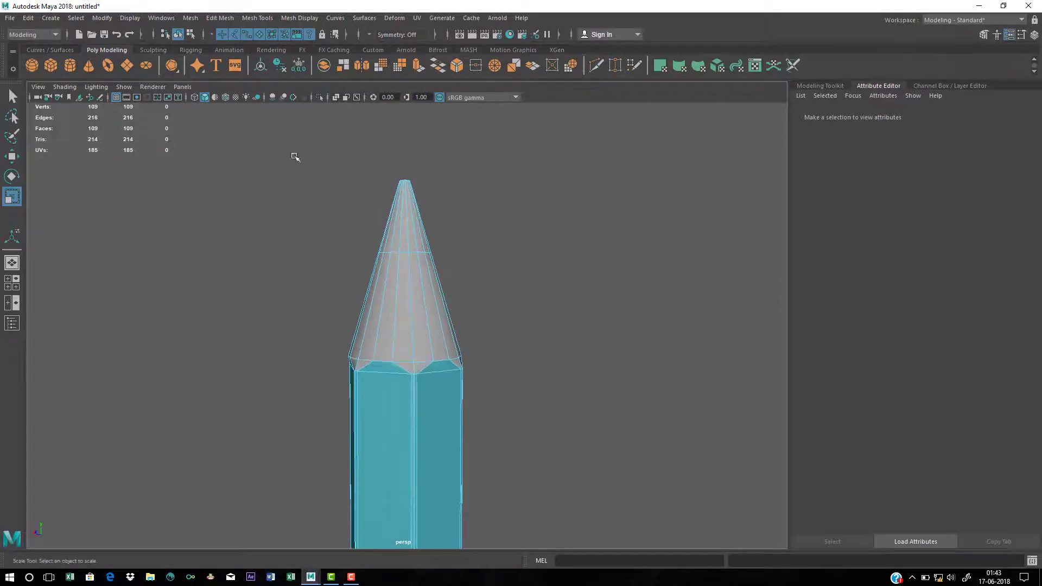
left_click_drag(294, 155, 565, 381)
scroll(467, 358, "up", 1)
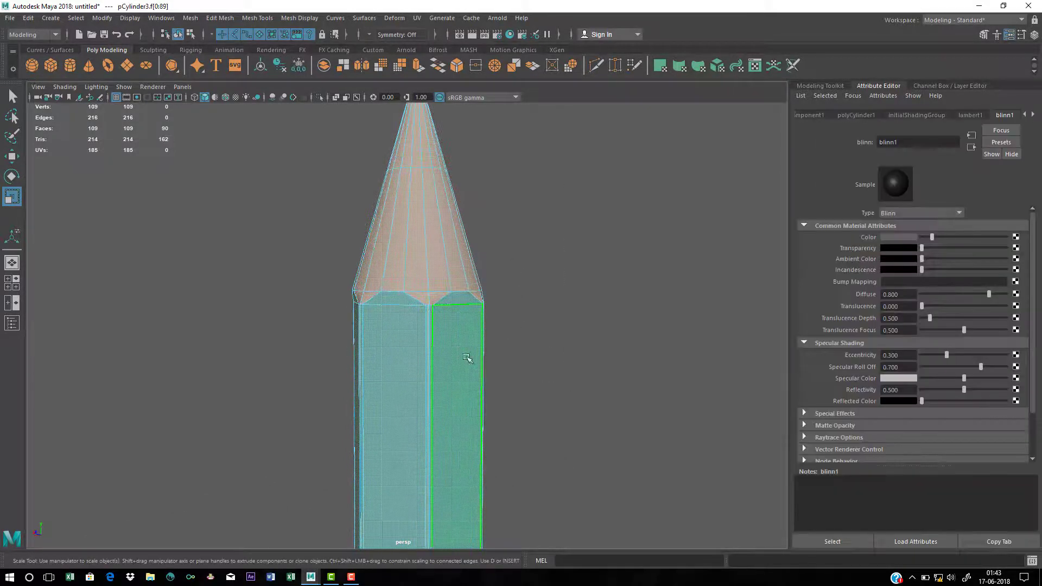
left_click_drag(287, 368, 737, 494, "ctrl")
scroll(413, 273, "up", 2)
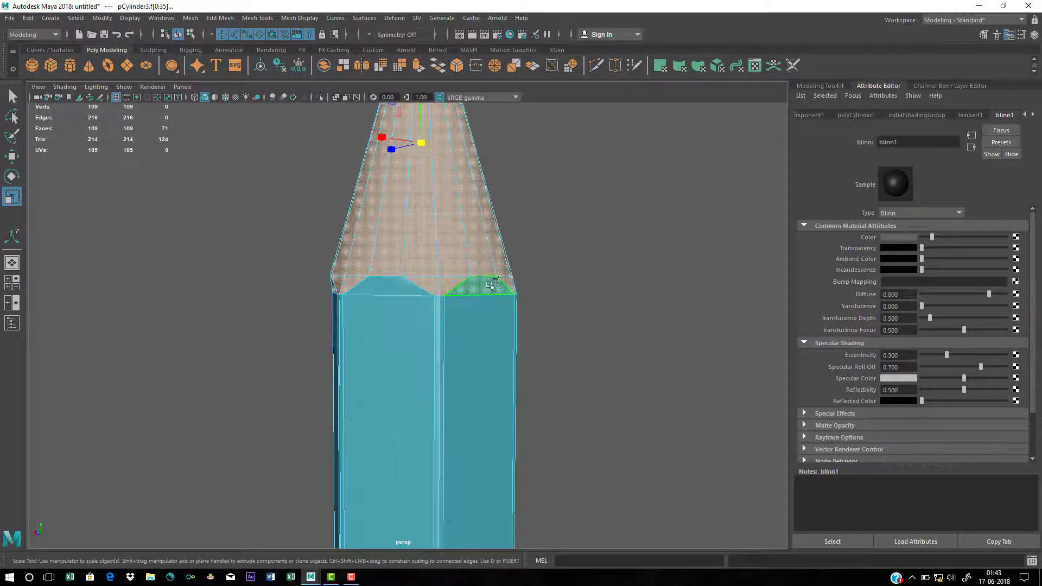
Remove the teal transition faces at the base of the tip from the face selection, working around the pencil
left_click_drag(550, 317, 456, 313, "alt")
left_click(460, 305, "ctrl")
left_click_drag(566, 332, 452, 313, "alt")
left_click(421, 300, "ctrl")
left_click_drag(526, 315, 437, 307, "alt")
left_click(433, 299, "ctrl")
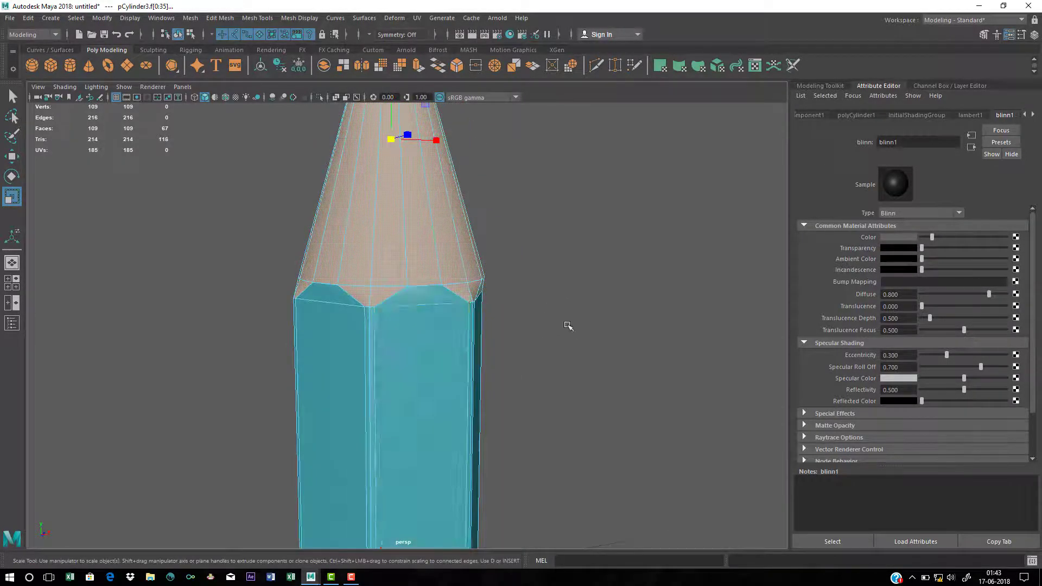
left_click_drag(567, 325, 443, 321, "alt")
left_click(398, 293, "ctrl")
left_click_drag(543, 332, 451, 331, "alt")
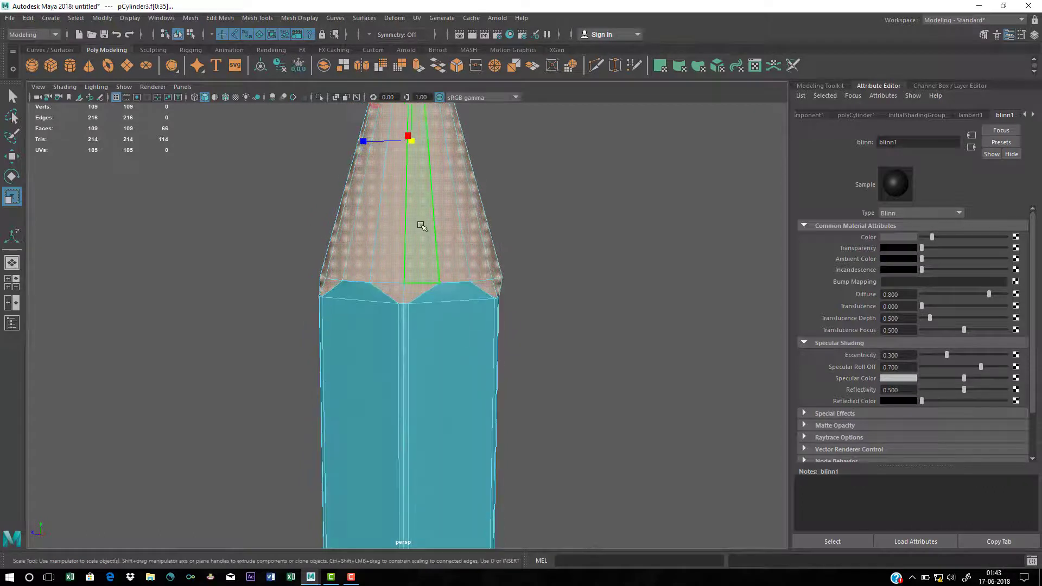
Assign a new Lambert material to the selected tip faces
right_click_drag(420, 224, 408, 345)
mouse_move(400, 516)
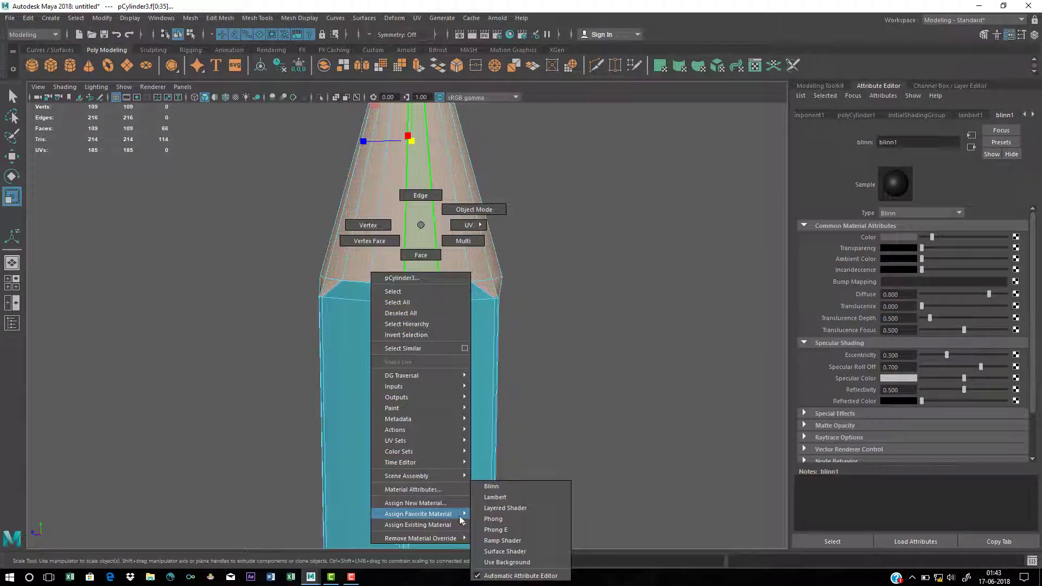
left_click(502, 498)
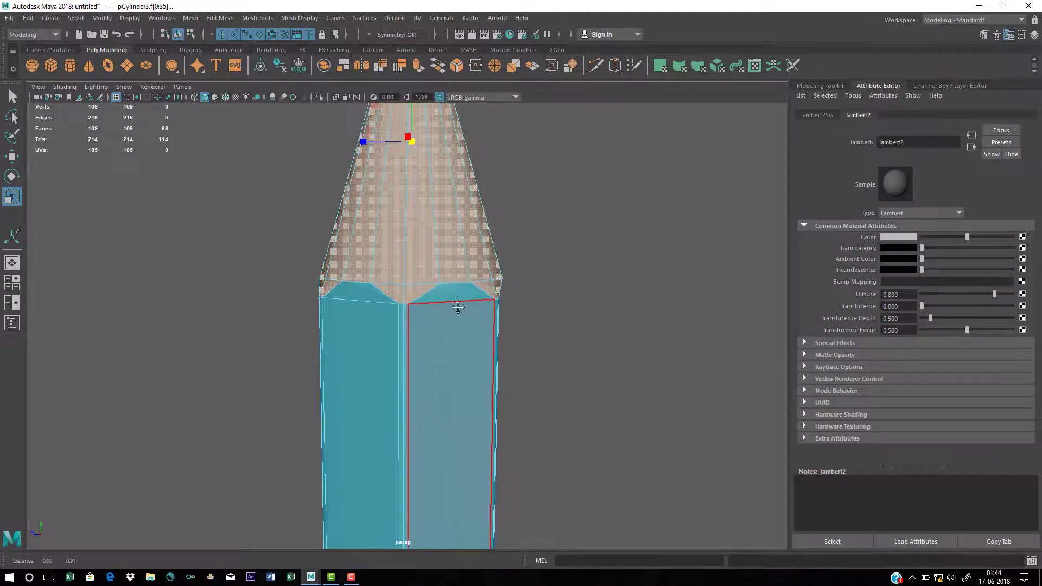
Set the lambert2 color to a light wood tone with H 28.010, S 0.471 and V 0.663
middle_click_drag(460, 306, 470, 336, "alt")
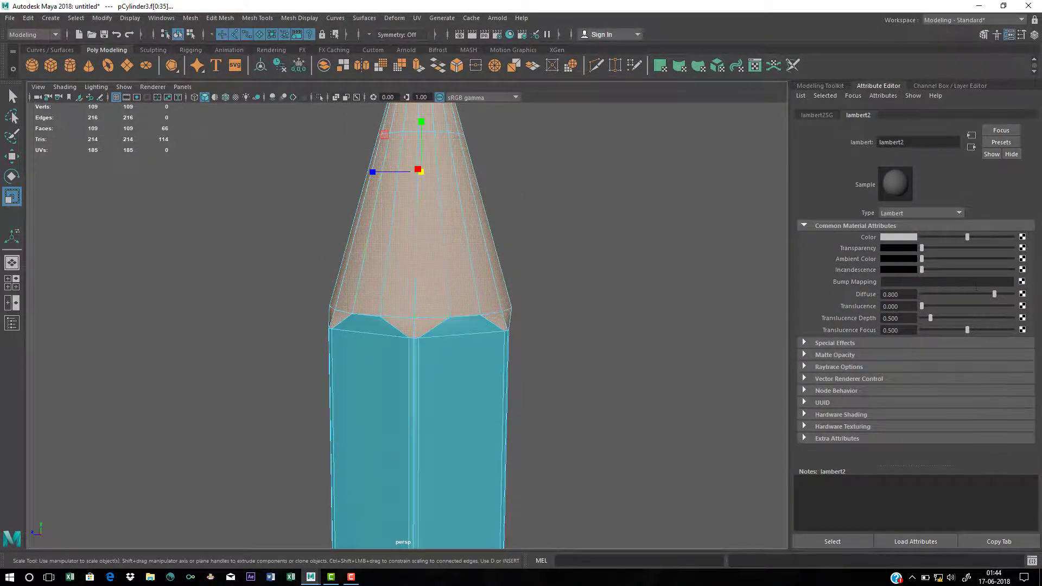
middle_click_drag(450, 262, 461, 298, "alt")
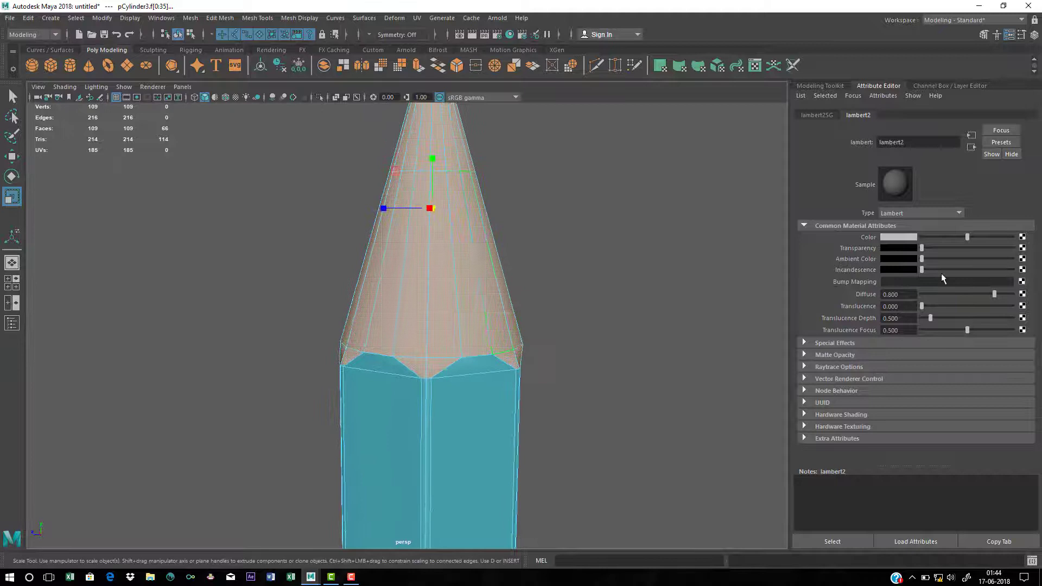
left_click(903, 239)
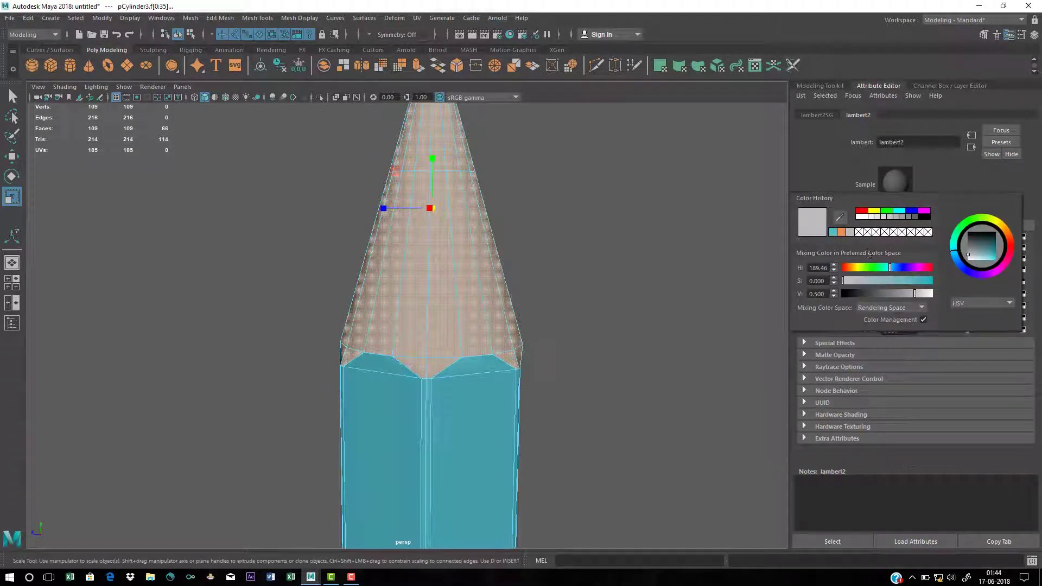
left_click(979, 255)
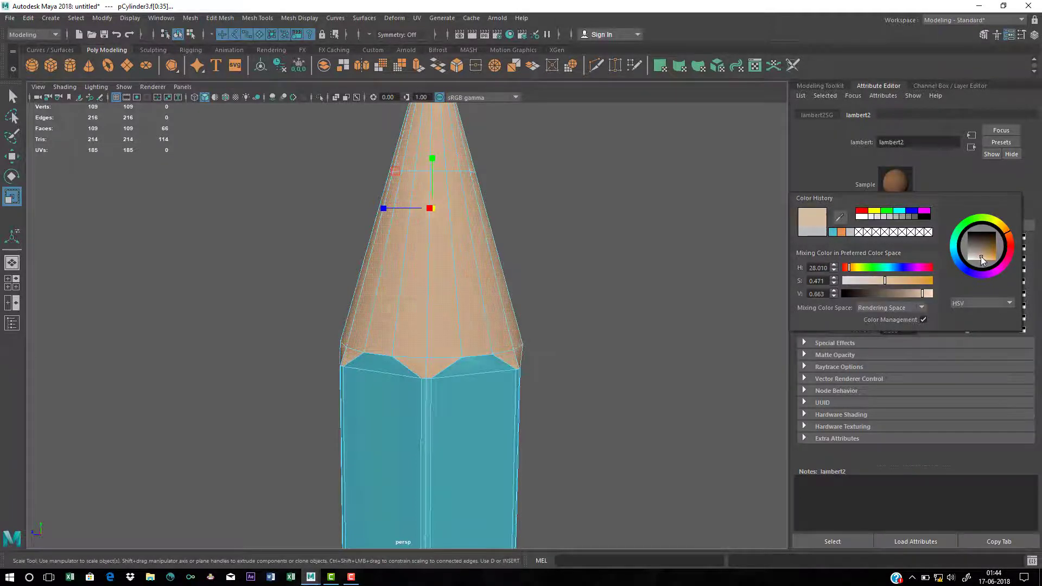
Select the faces of the lead point above the upper edge ring and assign them the existing blinn1 material
mouse_move(526, 249)
left_mouse_down("alt")
mouse_move(395, 296)
mouse_move(474, 241)
left_mouse_up("alt")
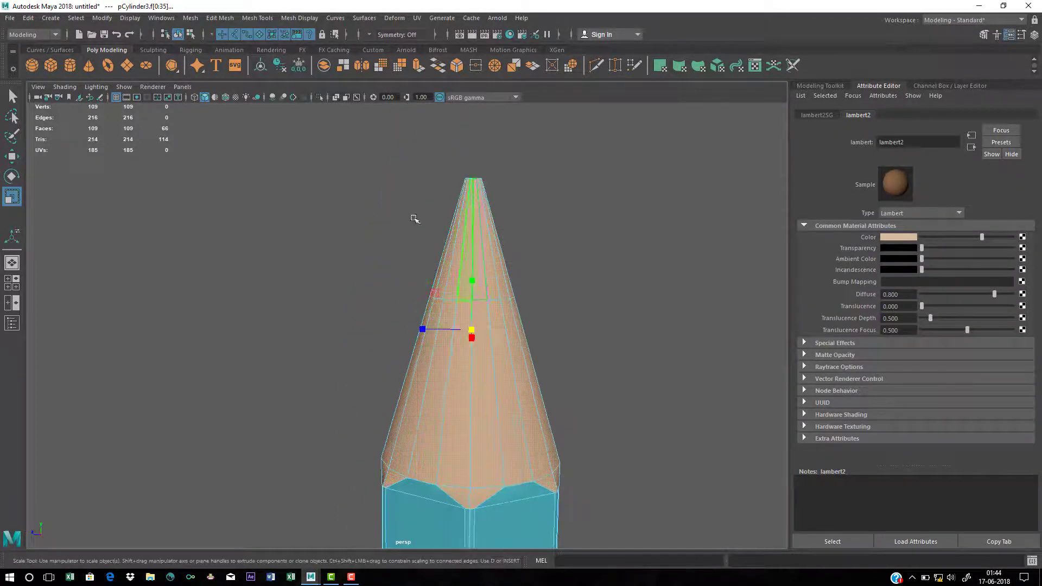
left_click_drag(532, 213, 556, 235)
left_click_drag(493, 208, 483, 216, "alt")
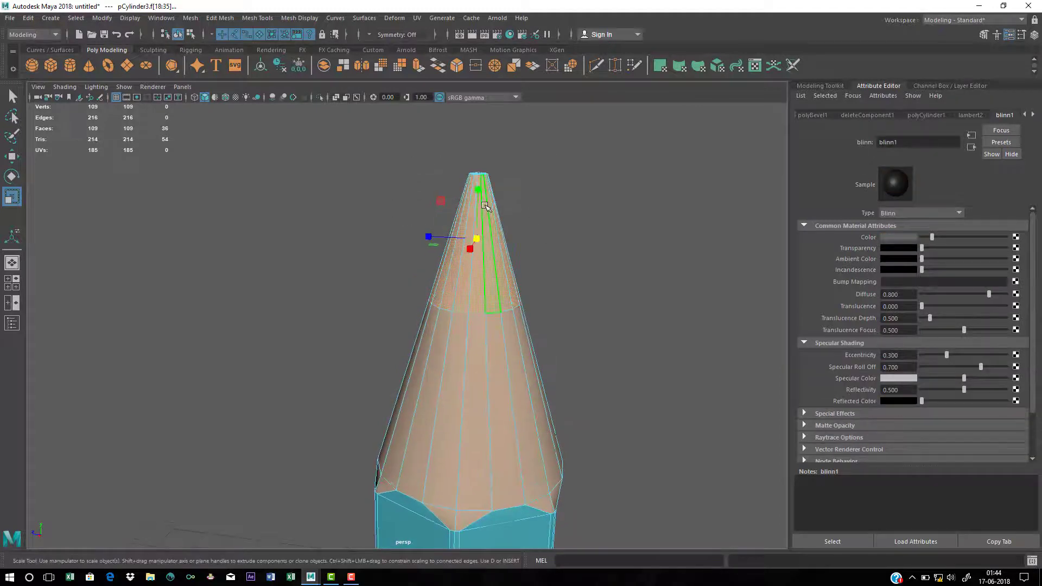
right_click_drag(485, 205, 472, 395)
mouse_move(478, 511)
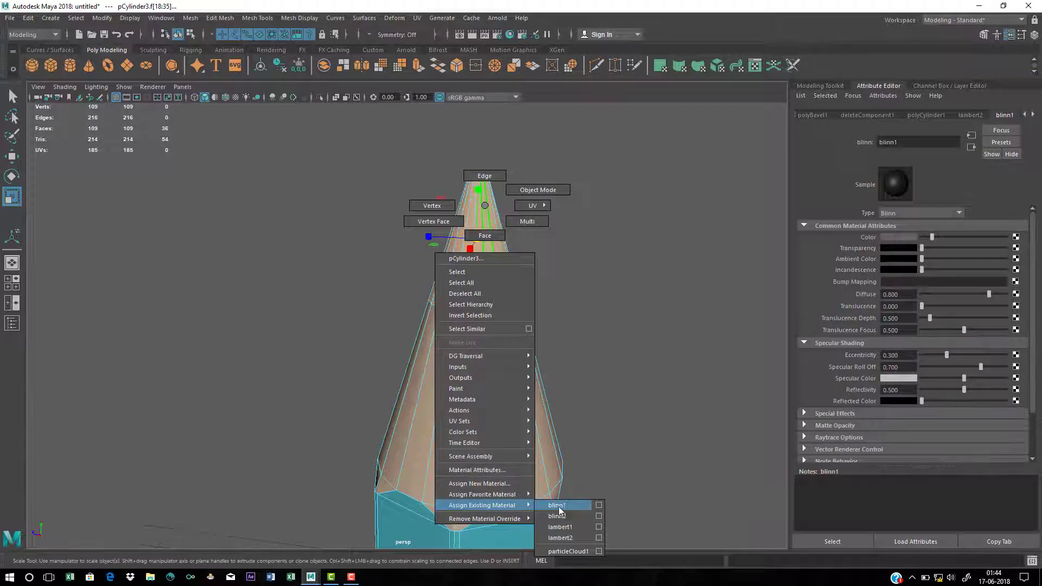
right_click_drag(559, 509, 559, 507)
Return the pencil to object mode and clear the selection
left_click(575, 301)
right_click_drag(517, 263, 616, 215)
left_click(589, 296)
scroll(589, 297, "down", 9)
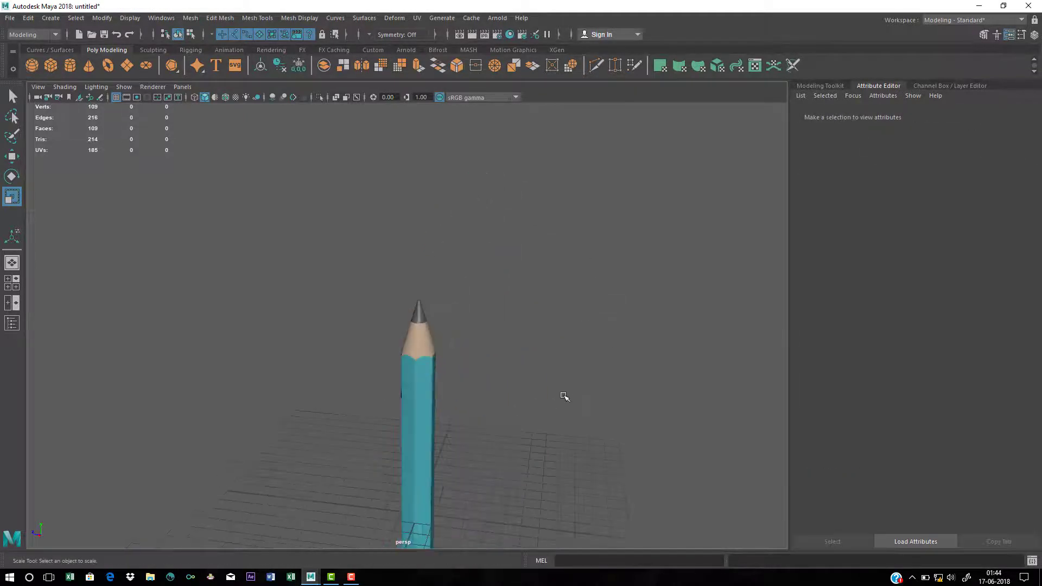
Hide the viewport grid to show the whole pencil on a plain background
middle_click_drag(365, 450, 359, 328, "alt")
scroll(359, 328, "down", 4)
mouse_move(361, 329)
left_mouse_down("alt")
mouse_move(451, 339)
mouse_move(515, 323)
left_mouse_up("alt")
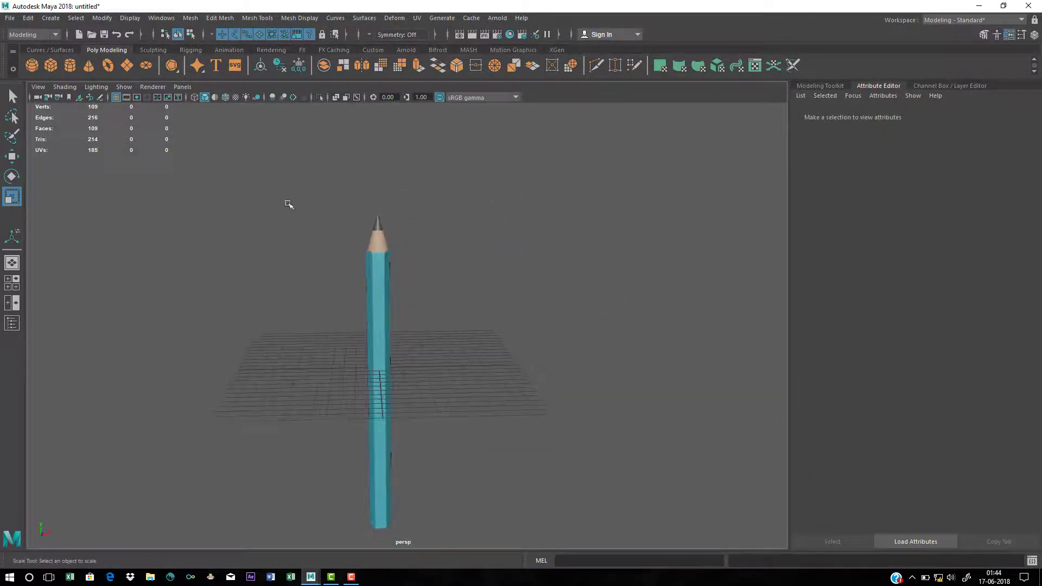
left_click(115, 99)
scroll(298, 268, "up", 4)
middle_click_drag(401, 307, 432, 274, "alt")
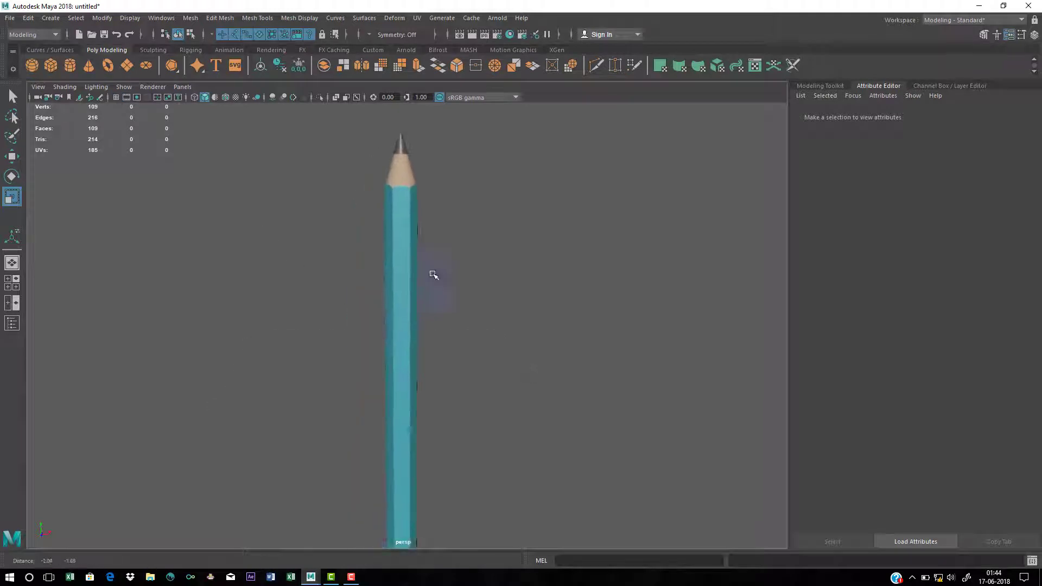
mouse_move(433, 275)
left_mouse_down("alt")
mouse_move(507, 291)
mouse_move(491, 294)
mouse_move(493, 252)
mouse_move(490, 269)
left_mouse_up("alt")
scroll(491, 294, "down", 2)
scroll(491, 295, "down", 1)
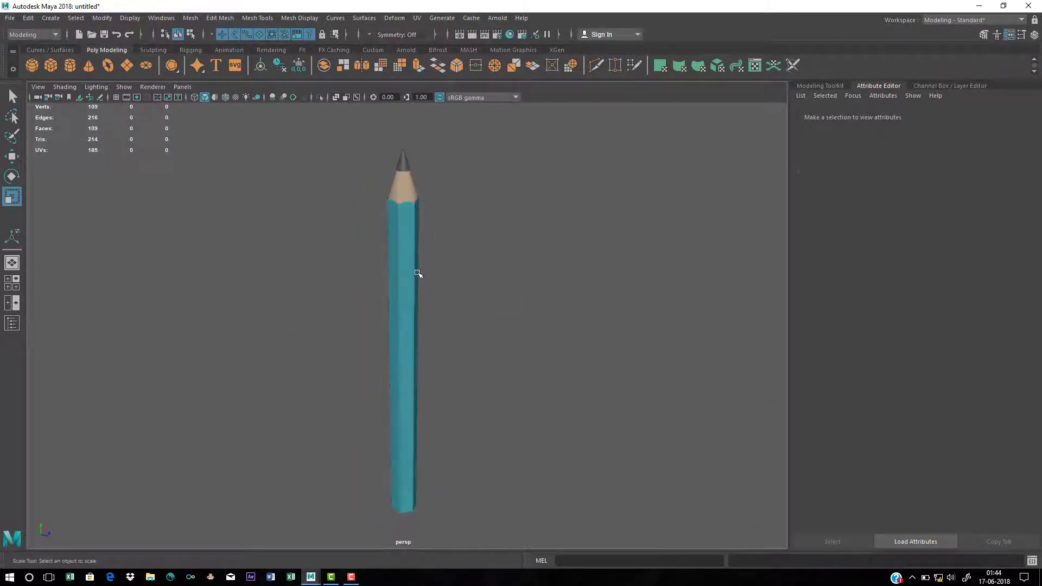
Select the vertices at the pencil's bottom end and move them straight down to lengthen the body
left_click(415, 272)
scroll(441, 300, "down", 5)
left_click_drag(441, 304, 444, 331, "alt")
key("q")
right_click_drag(405, 263, 352, 289)
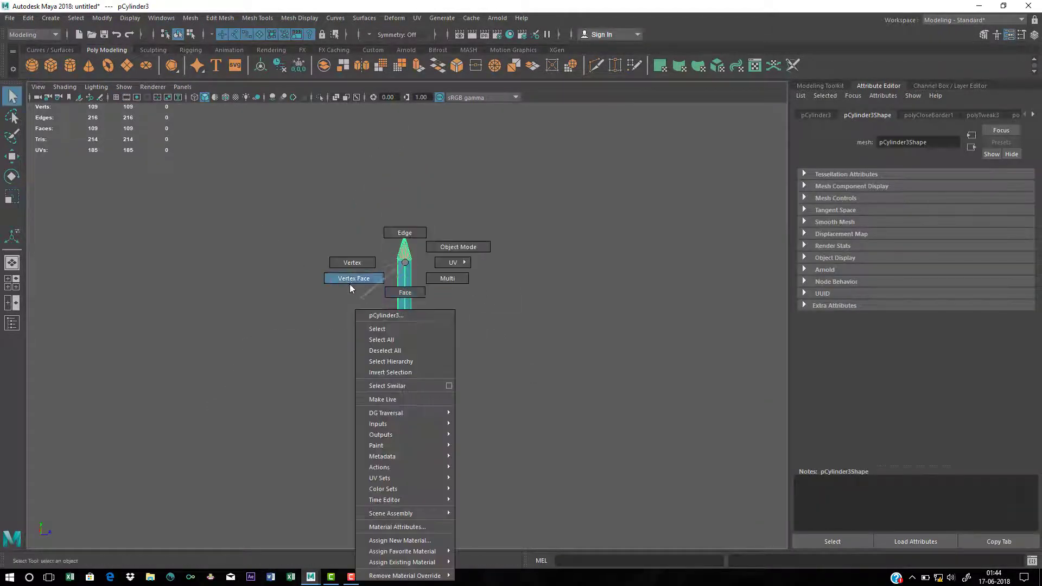
scroll(407, 380, "up", 4)
middle_click_drag(407, 377, 403, 327, "alt")
left_click_drag(349, 412, 538, 532)
key("w")
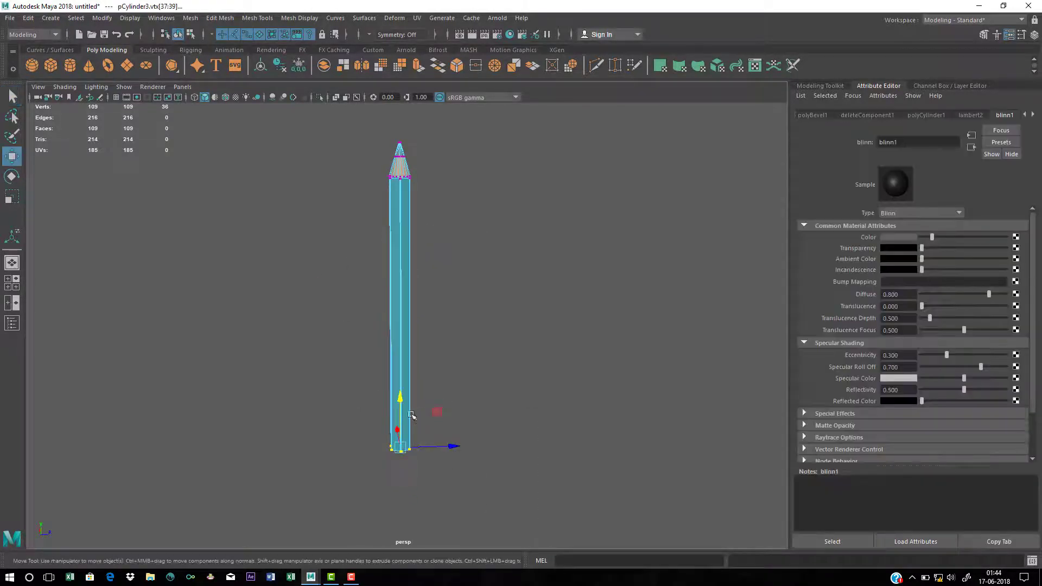
left_click_drag(401, 401, 402, 449)
Switch the lengthened pencil back to object mode and deselect it, checking the body down to its bottom end
key("q")
right_click_drag(407, 277, 466, 238)
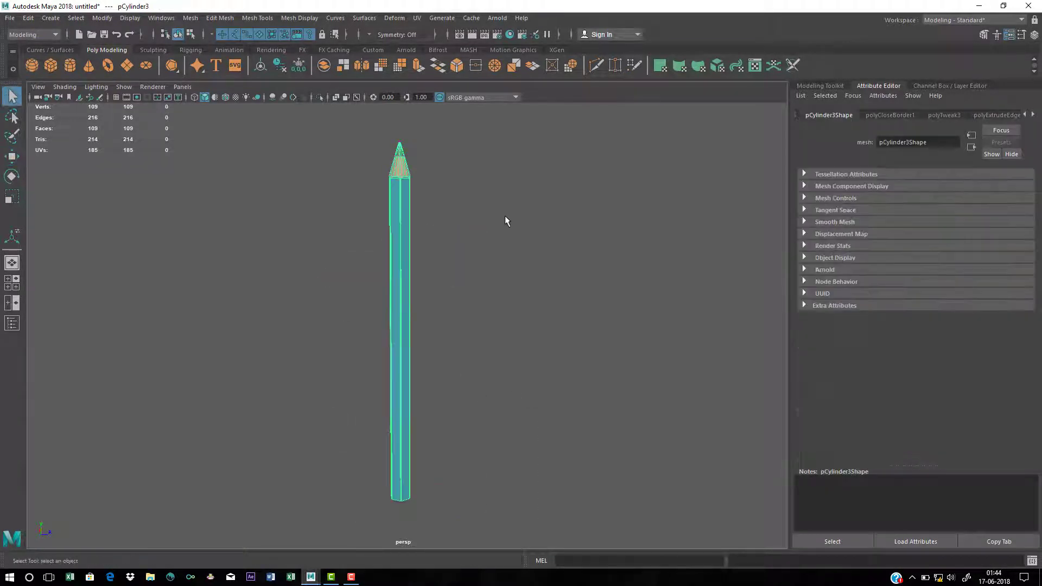
left_click(504, 217)
scroll(482, 363, "up", 3)
middle_click_drag(378, 468, 389, 424, "alt")
left_click(405, 428)
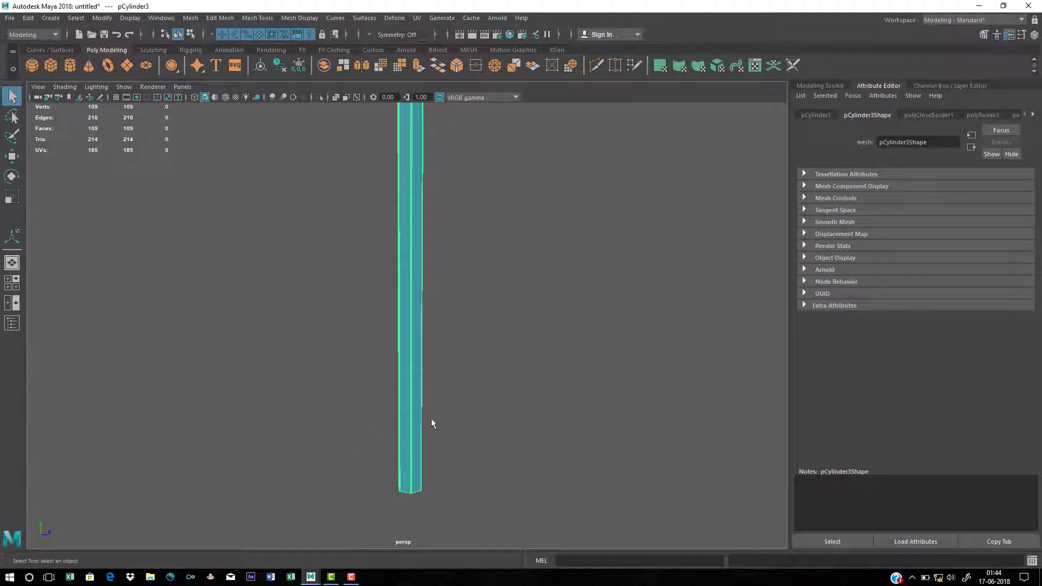
mouse_move(433, 284)
left_mouse_down("alt")
mouse_move(451, 398)
mouse_move(497, 304)
mouse_move(344, 282)
mouse_move(498, 288)
mouse_move(565, 305)
mouse_move(568, 282)
mouse_move(534, 266)
left_mouse_up("alt")
left_click(495, 299)
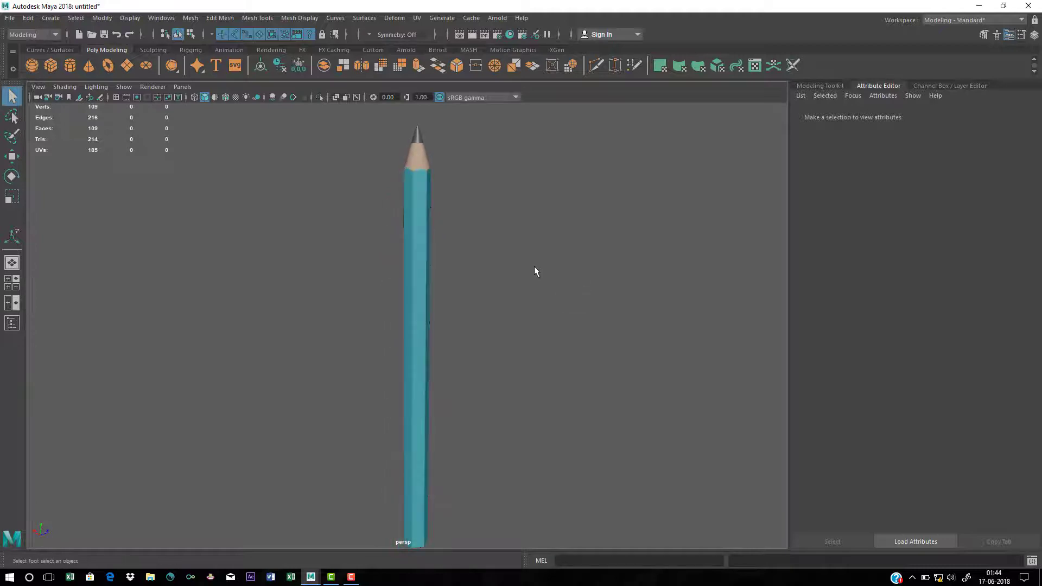